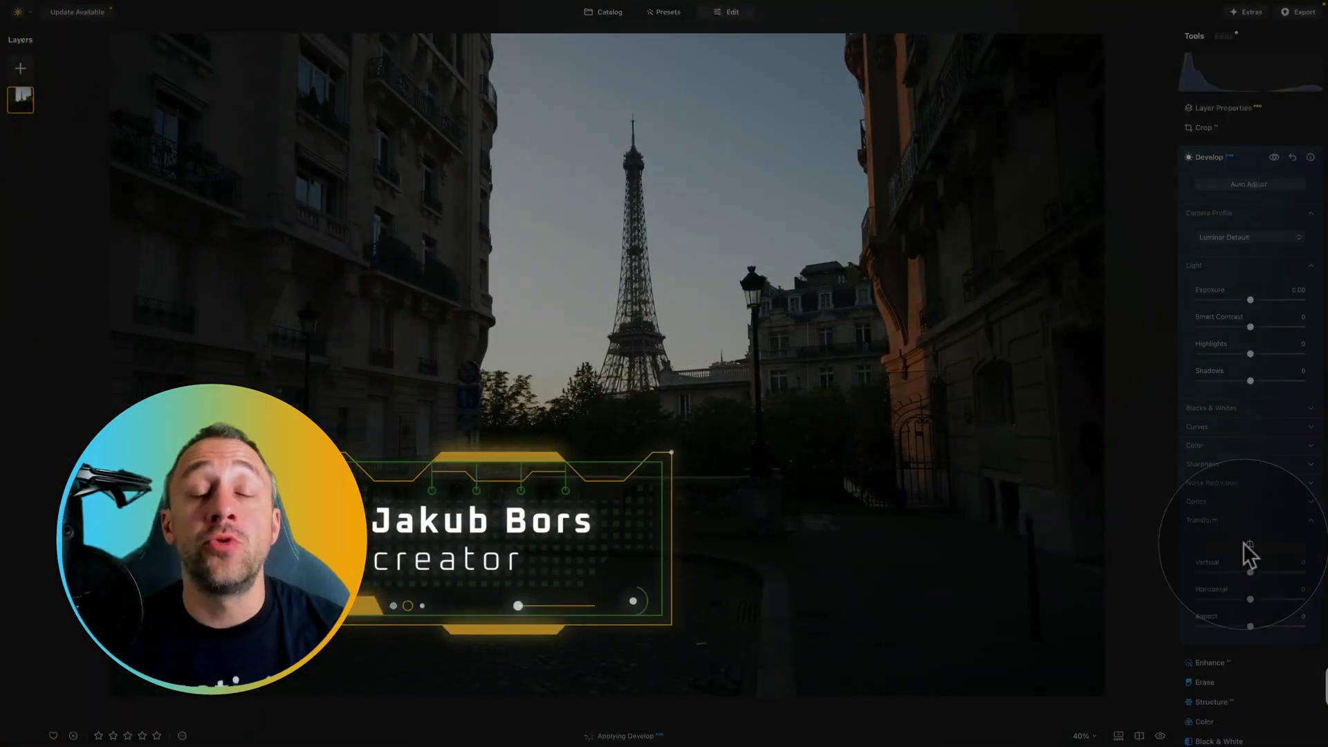
# Step: Brighten the Paris street photo in Develop's Light settings with Highlights -55 and Shadows 92
pyautogui.click(868, 240)
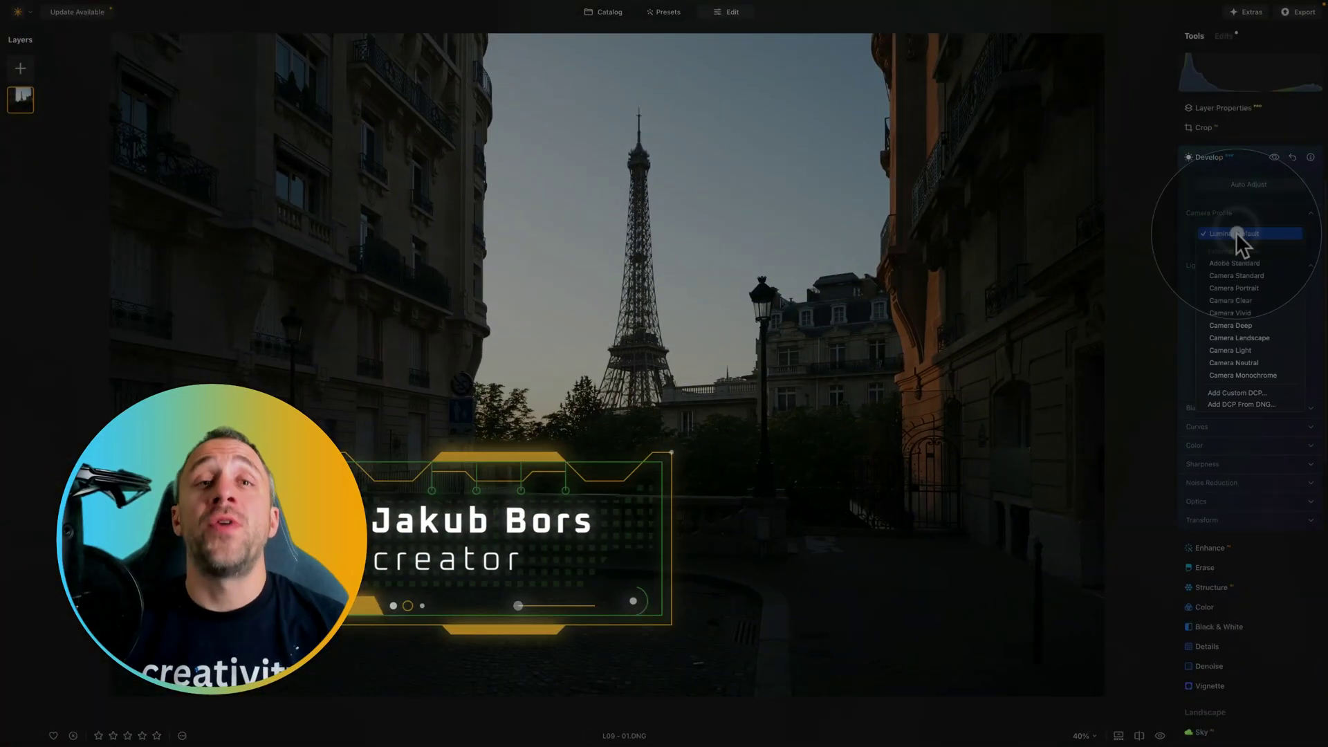
pyautogui.click(1235, 231)
pyautogui.moveTo(1217, 347); pyautogui.dragTo(1301, 352)
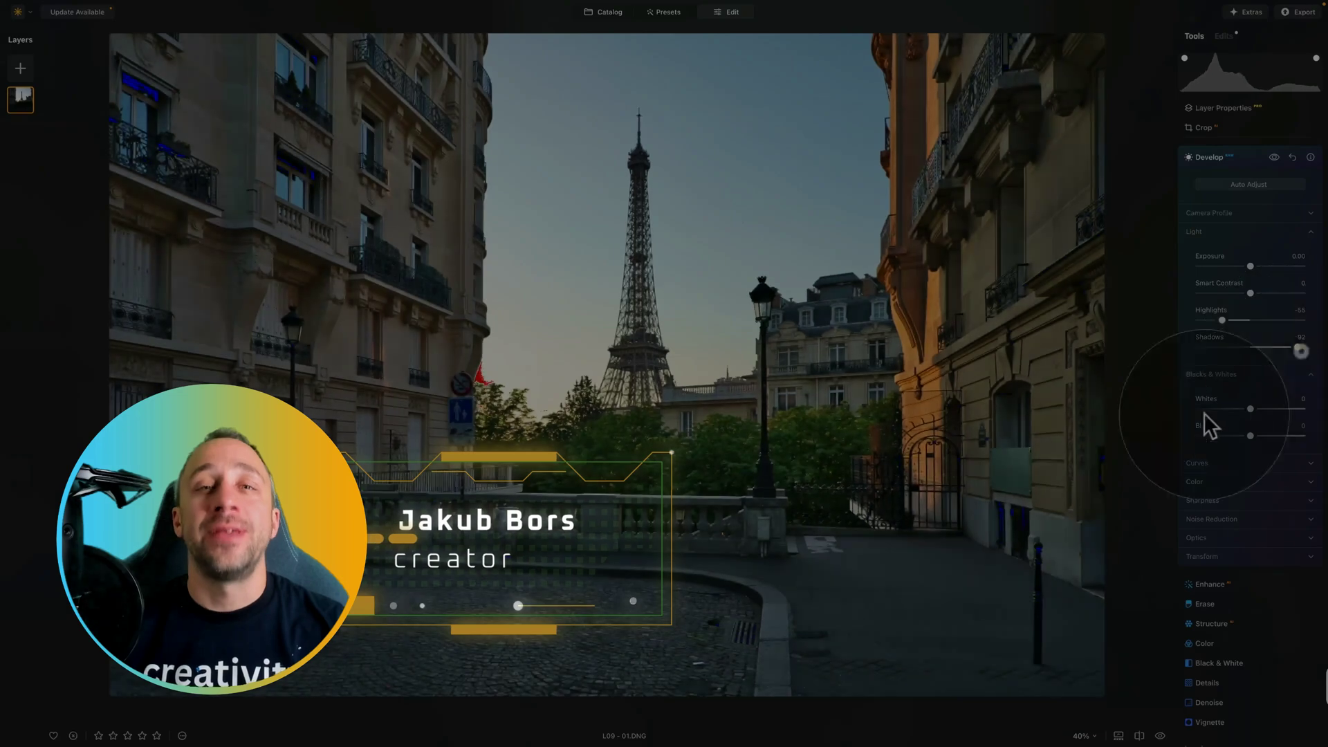
pyautogui.click(1246, 264)
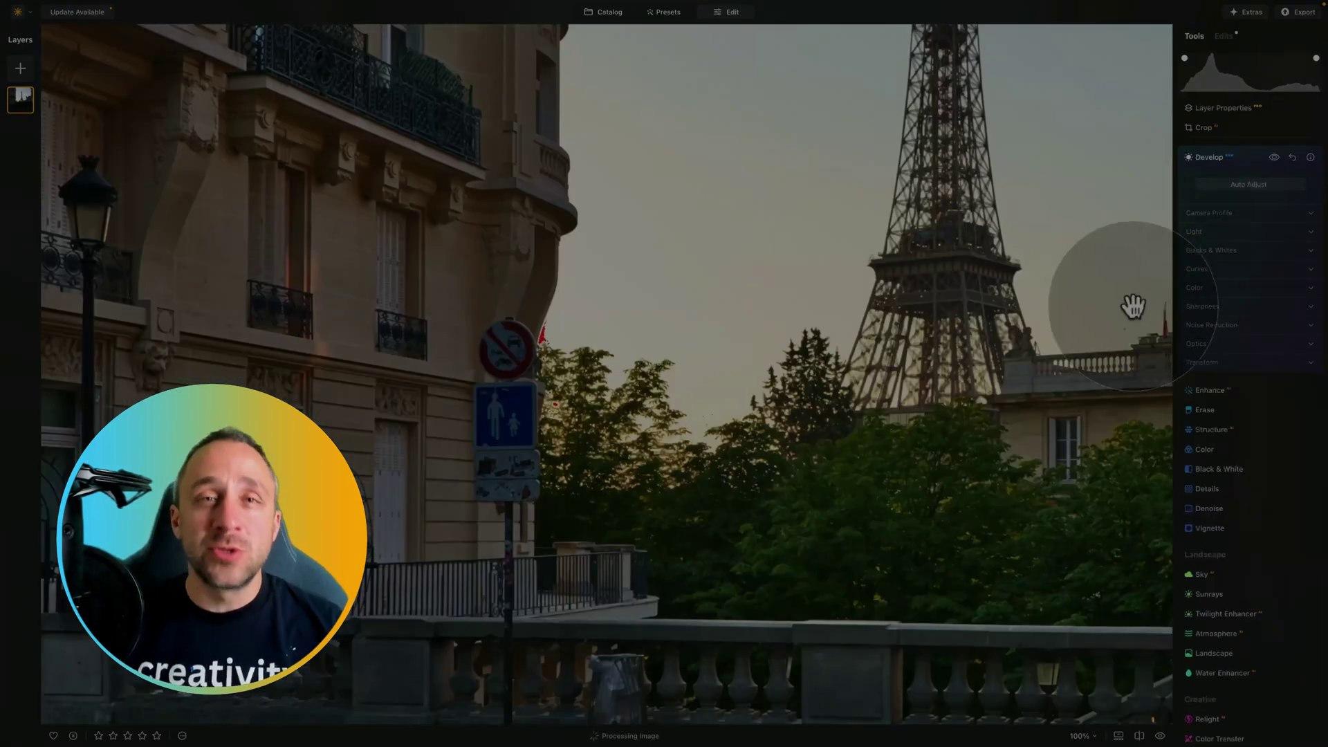
pyautogui.click(1231, 304)
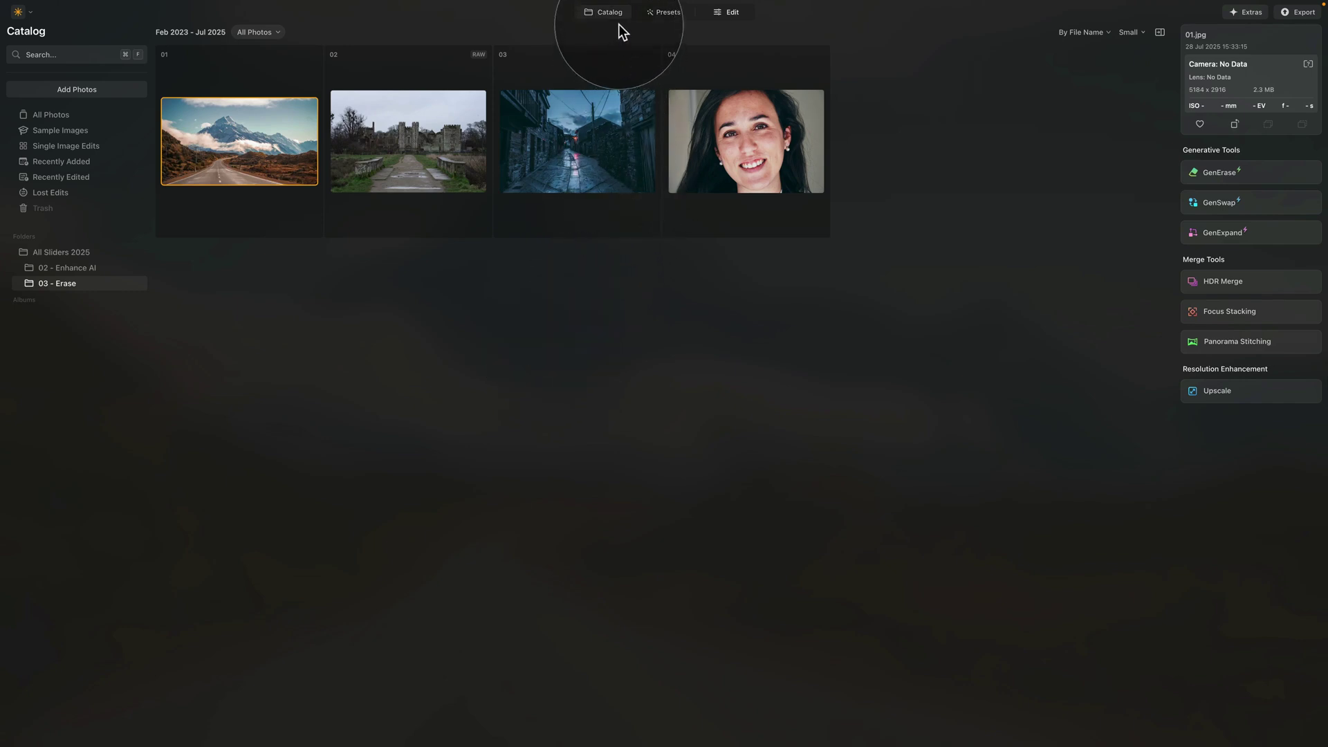
pyautogui.moveTo(446, 237)
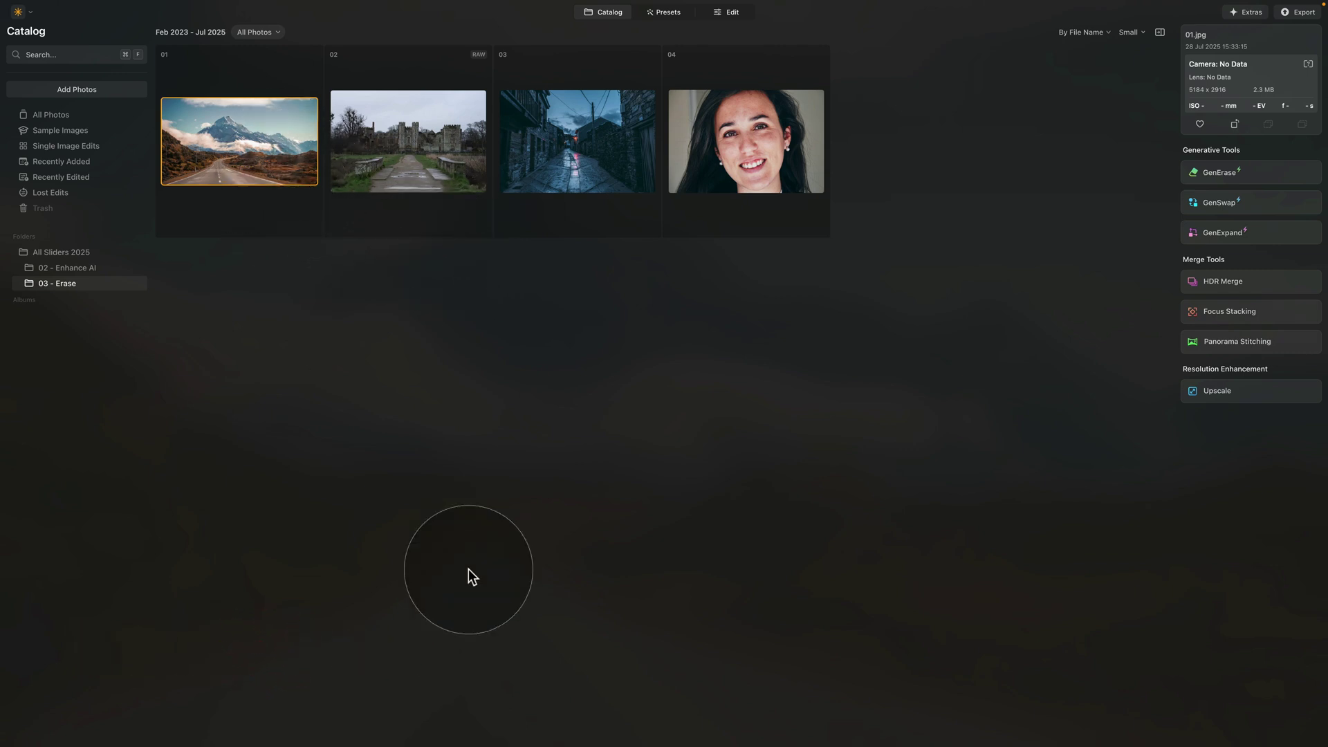
# Step: Open 01.jpg in Edit and activate the Erase tool at brush size 20
pyautogui.click(735, 13)
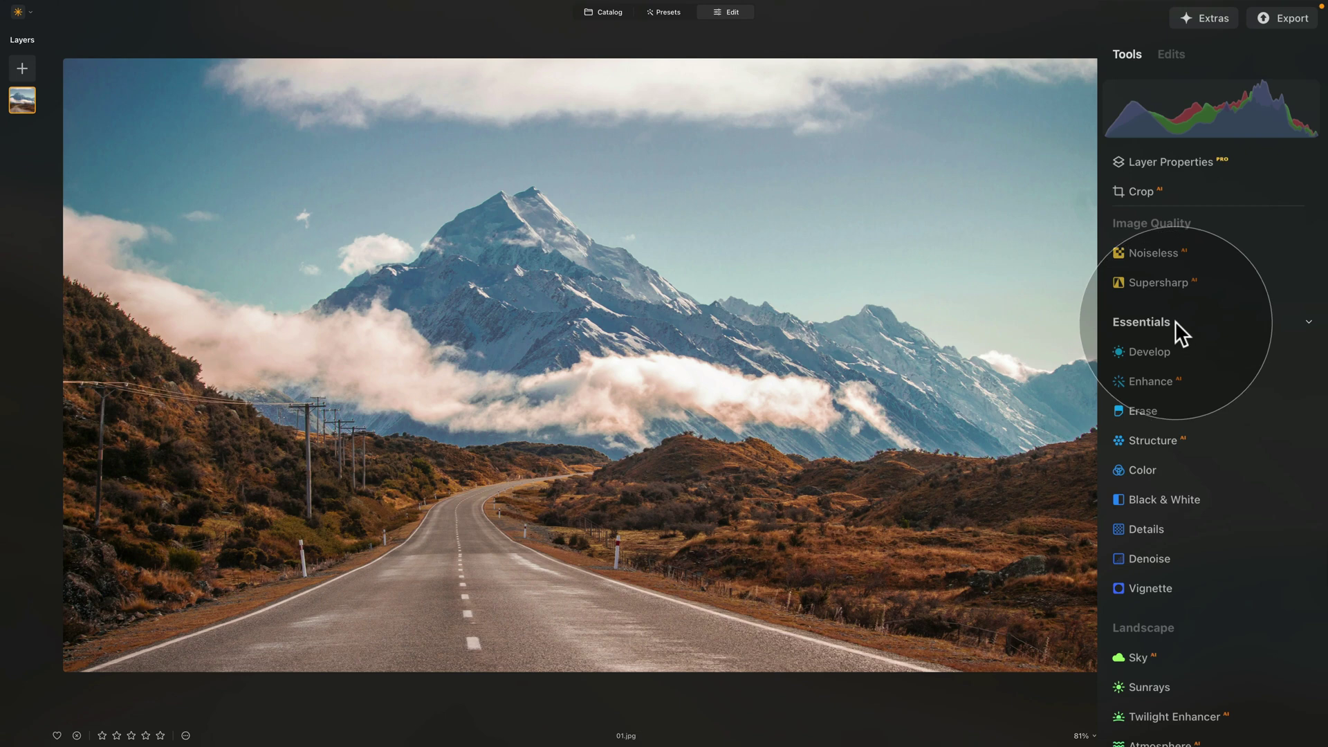
pyautogui.click(1146, 412)
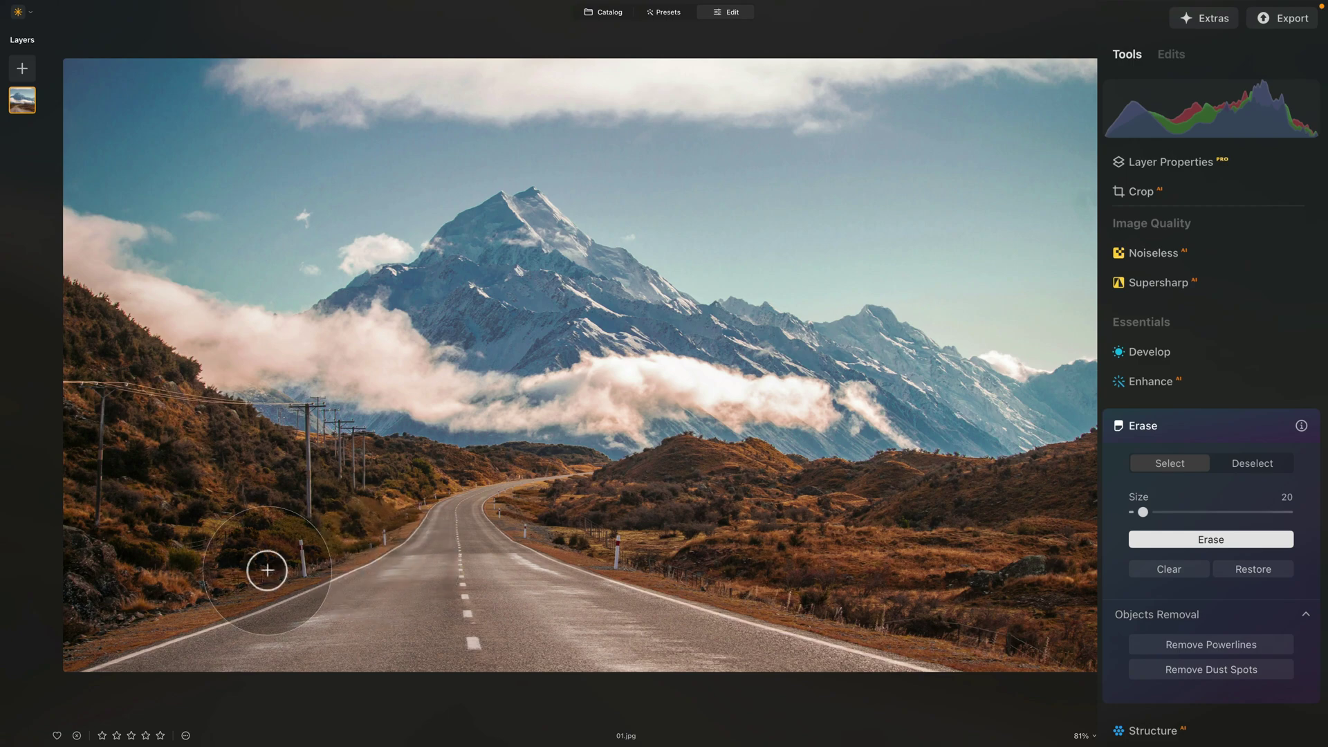
# Step: Zoom in and paint a red erase mask over the white roadside post down to its base
pyautogui.scroll(2, 221, 595)
pyautogui.scroll(5, 229, 609)
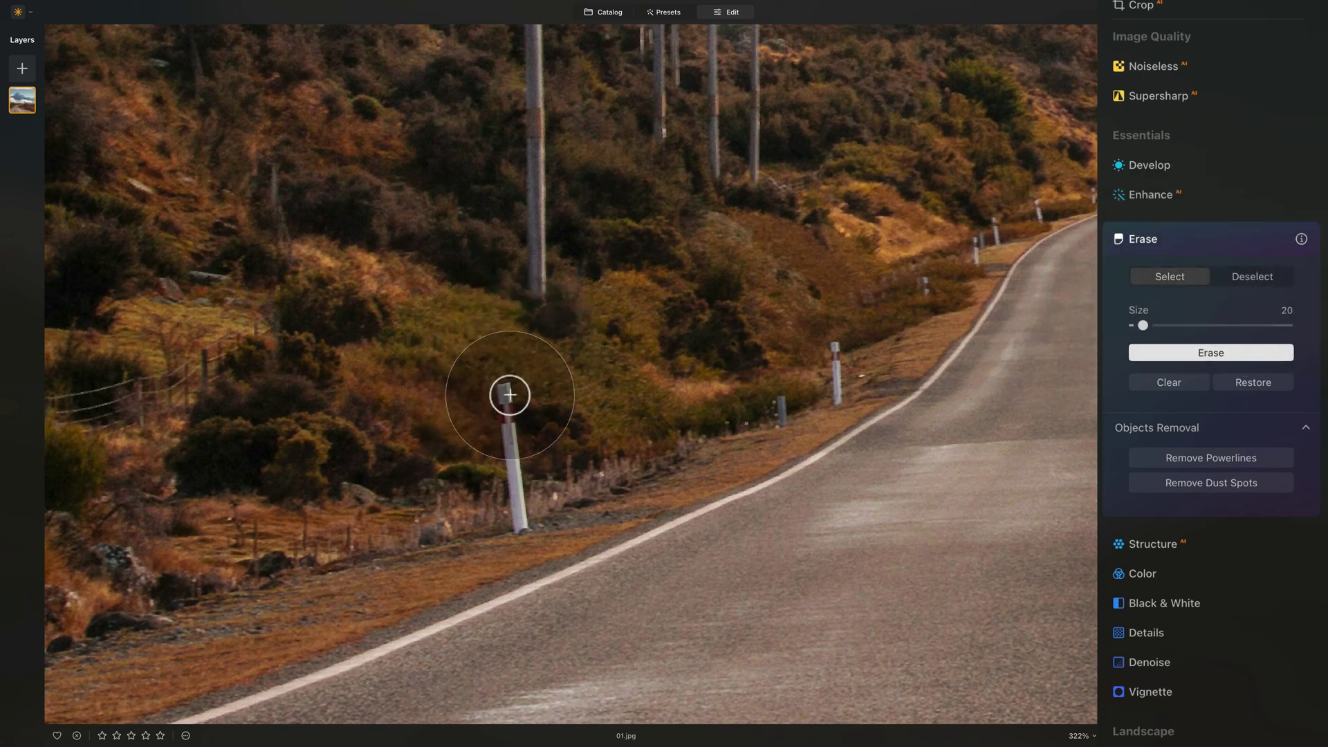
pyautogui.moveTo(504, 380)
pyautogui.mouseDown()
pyautogui.moveTo(498, 417)
pyautogui.moveTo(519, 422)
pyautogui.moveTo(506, 448)
pyautogui.moveTo(521, 461)
pyautogui.moveTo(529, 538)
pyautogui.mouseUp()
pyautogui.moveTo(780, 275)
pyautogui.mouseDown()
pyautogui.moveTo(686, 441)
pyautogui.moveTo(816, 333)
pyautogui.mouseUp()
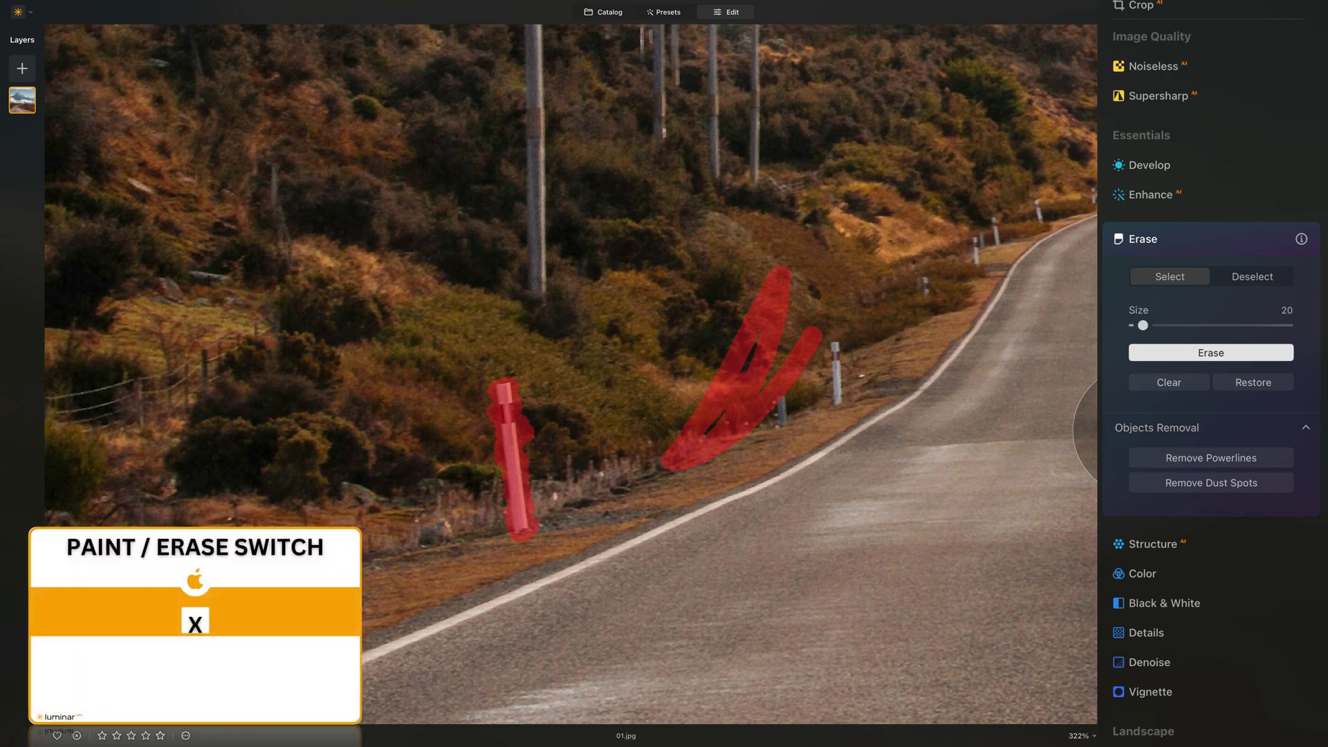
# Step: Wipe away stray mask strokes, including a trial mask on the far post, and return the brush to size 20
pyautogui.click(1247, 277)
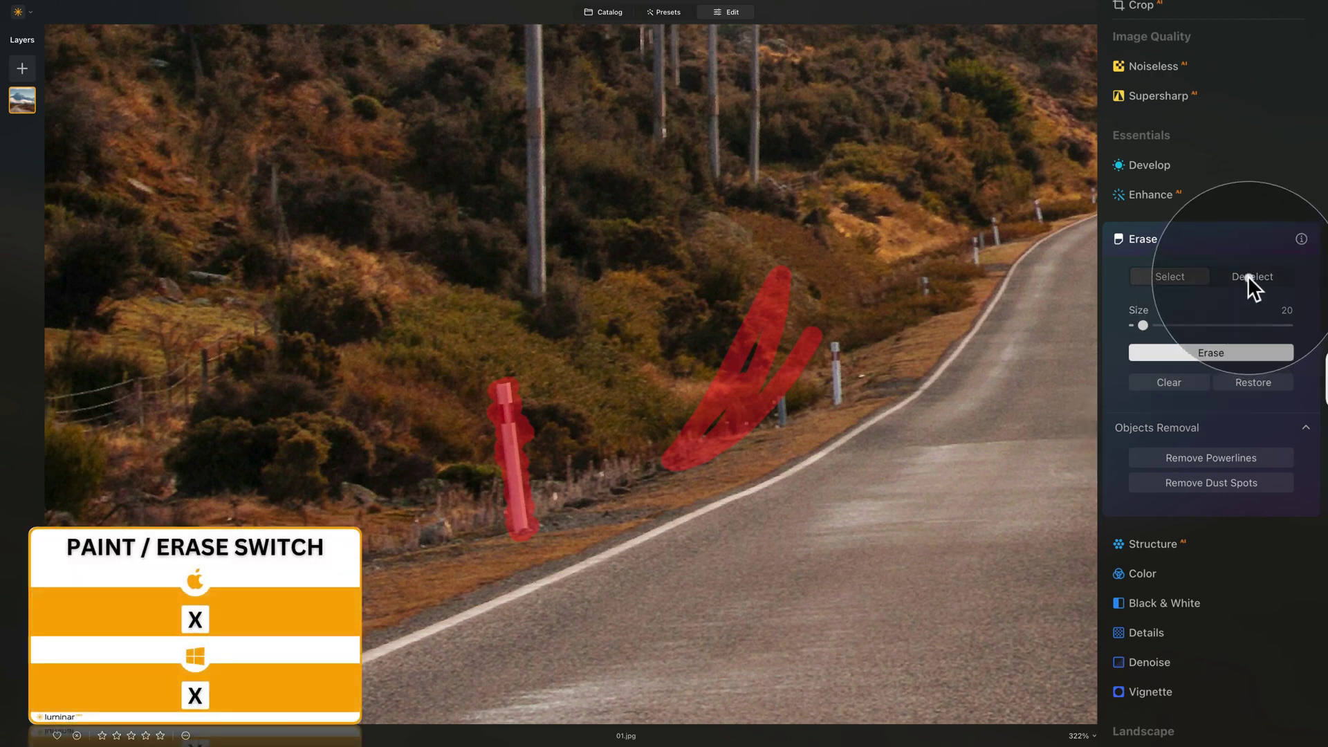
pyautogui.moveTo(782, 268)
pyautogui.mouseDown()
pyautogui.moveTo(730, 296)
pyautogui.moveTo(783, 332)
pyautogui.moveTo(667, 364)
pyautogui.moveTo(882, 300)
pyautogui.moveTo(739, 313)
pyautogui.moveTo(860, 333)
pyautogui.moveTo(741, 369)
pyautogui.moveTo(840, 382)
pyautogui.moveTo(686, 443)
pyautogui.moveTo(705, 416)
pyautogui.mouseUp()
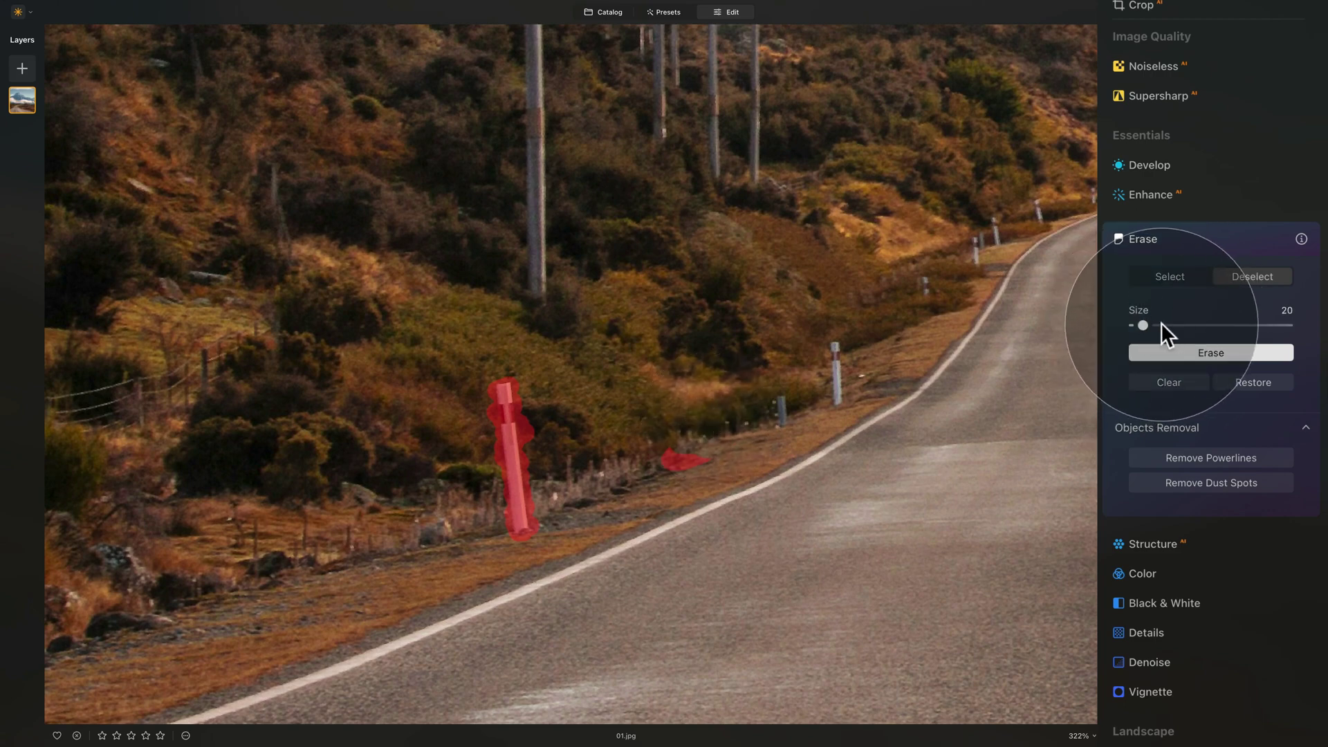
pyautogui.moveTo(1142, 325); pyautogui.dragTo(1225, 325)
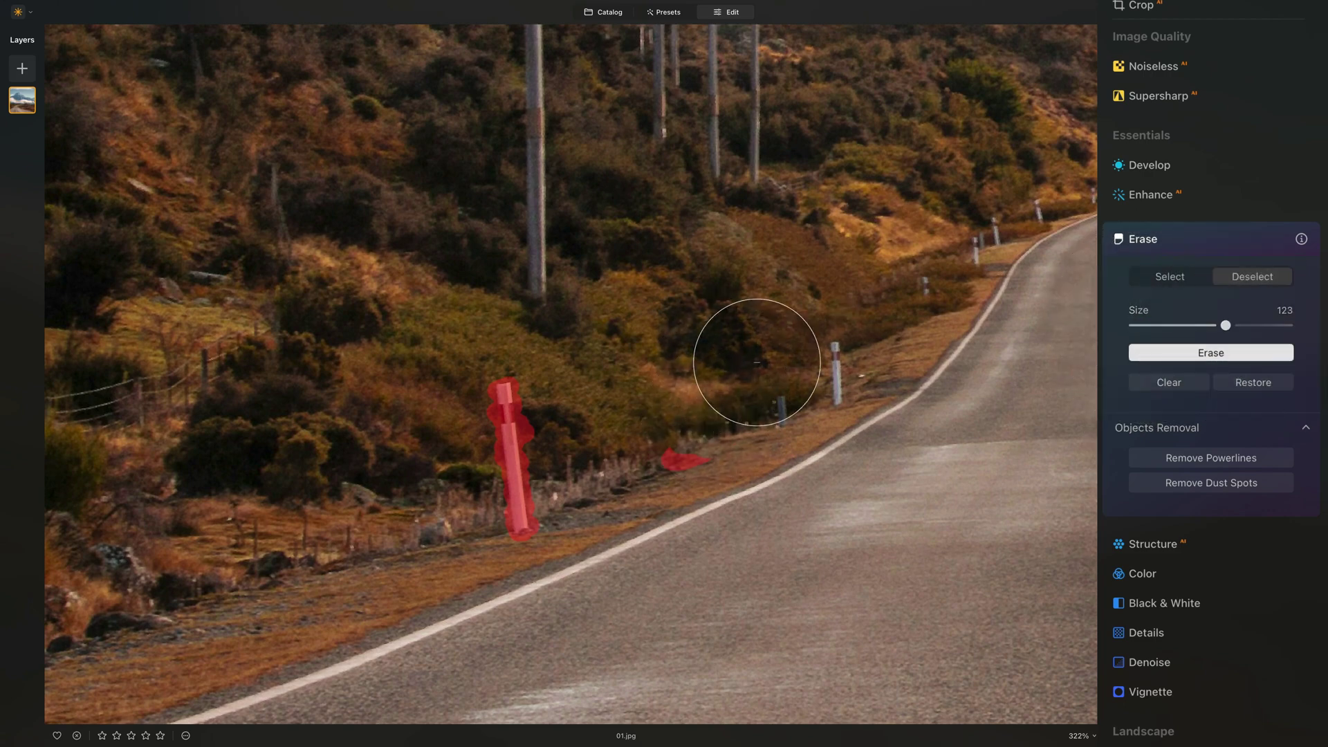
pyautogui.click(1148, 275)
pyautogui.click(848, 367)
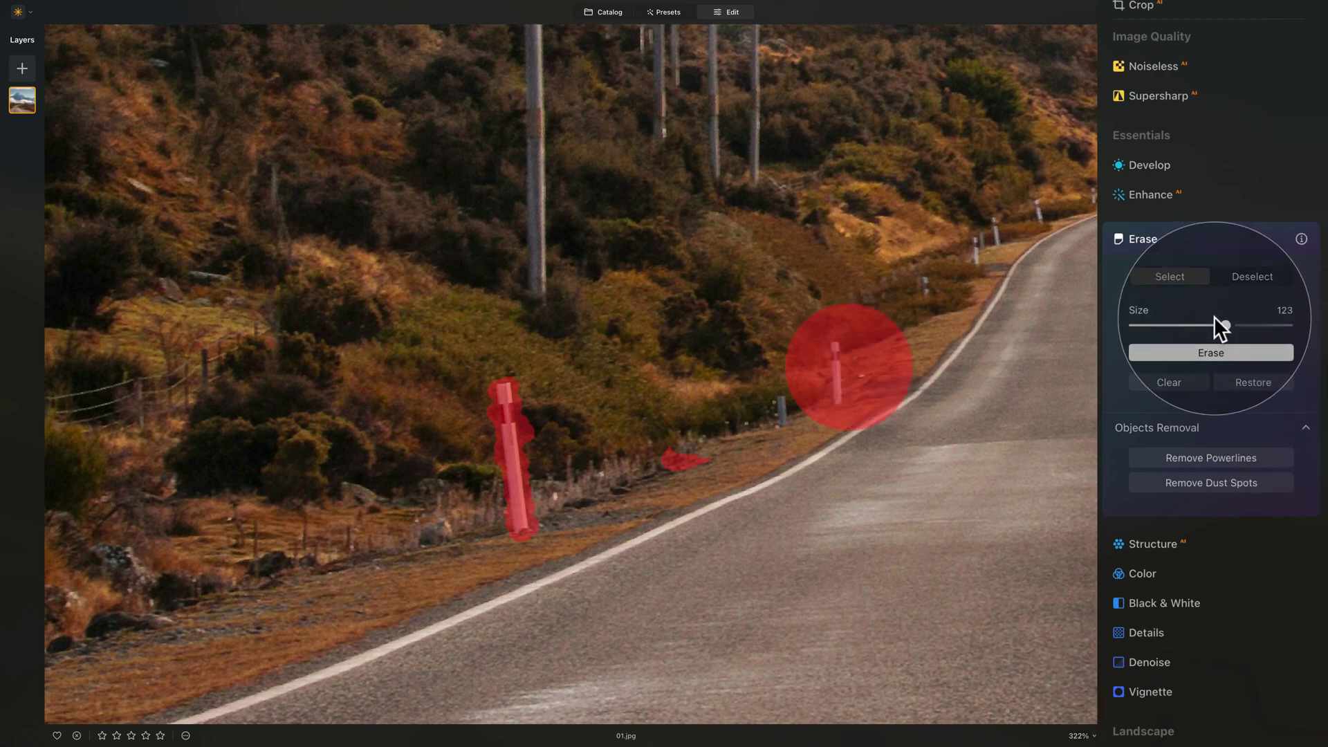
pyautogui.moveTo(1217, 325); pyautogui.dragTo(1157, 325)
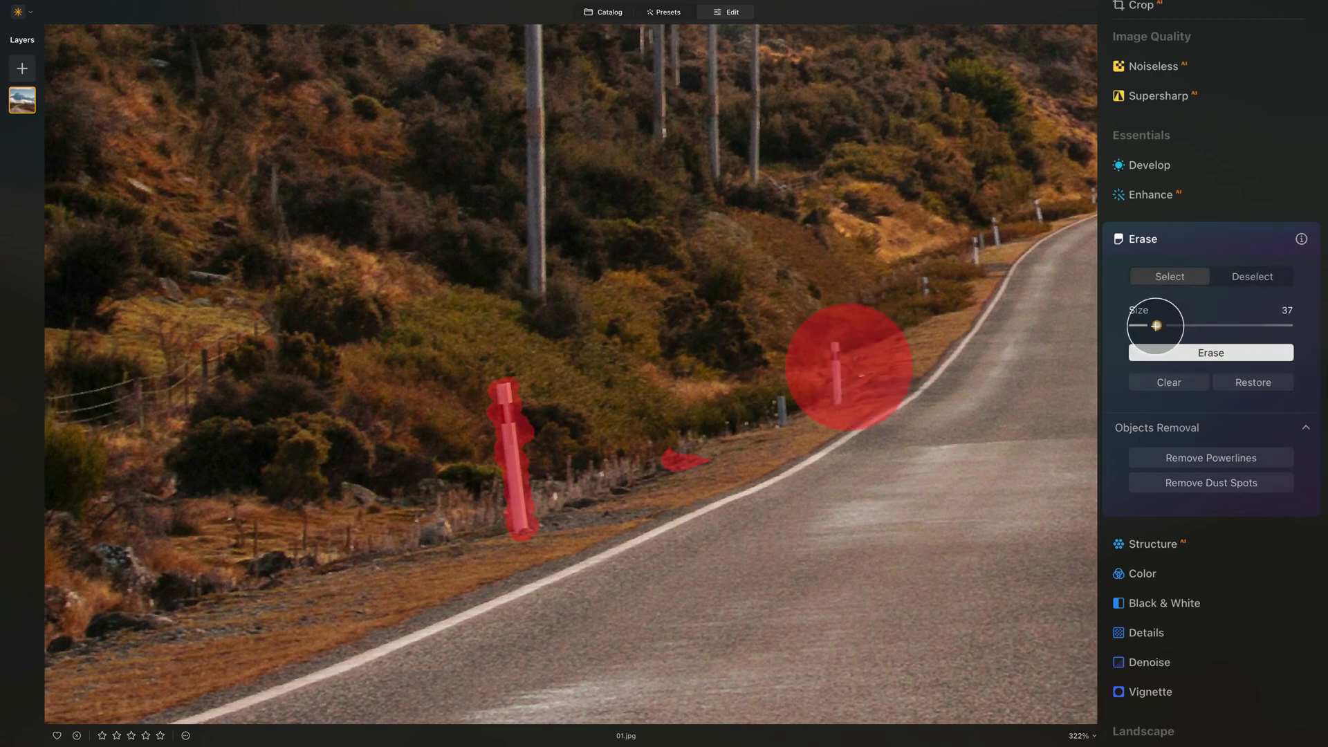
pyautogui.click(1248, 276)
pyautogui.moveTo(954, 302)
pyautogui.mouseDown()
pyautogui.moveTo(844, 322)
pyautogui.moveTo(926, 332)
pyautogui.moveTo(814, 401)
pyautogui.moveTo(784, 387)
pyautogui.moveTo(781, 367)
pyautogui.moveTo(736, 414)
pyautogui.moveTo(652, 443)
pyautogui.moveTo(661, 471)
pyautogui.mouseUp()
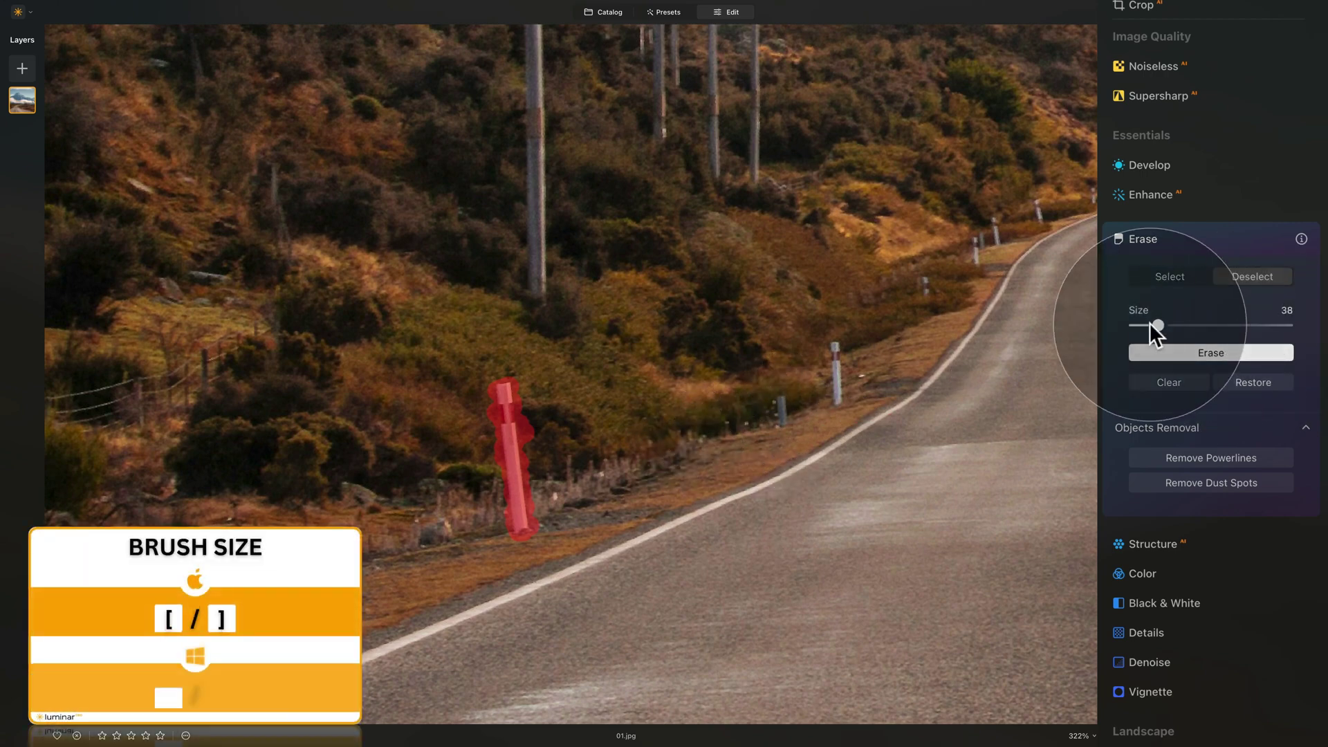
pyautogui.press(']')
pyautogui.press(']')
pyautogui.press(']')
pyautogui.press(']')
pyautogui.press(']')
pyautogui.press(']')
pyautogui.press(']')
pyautogui.press(']')
pyautogui.press(']')
pyautogui.press(']')
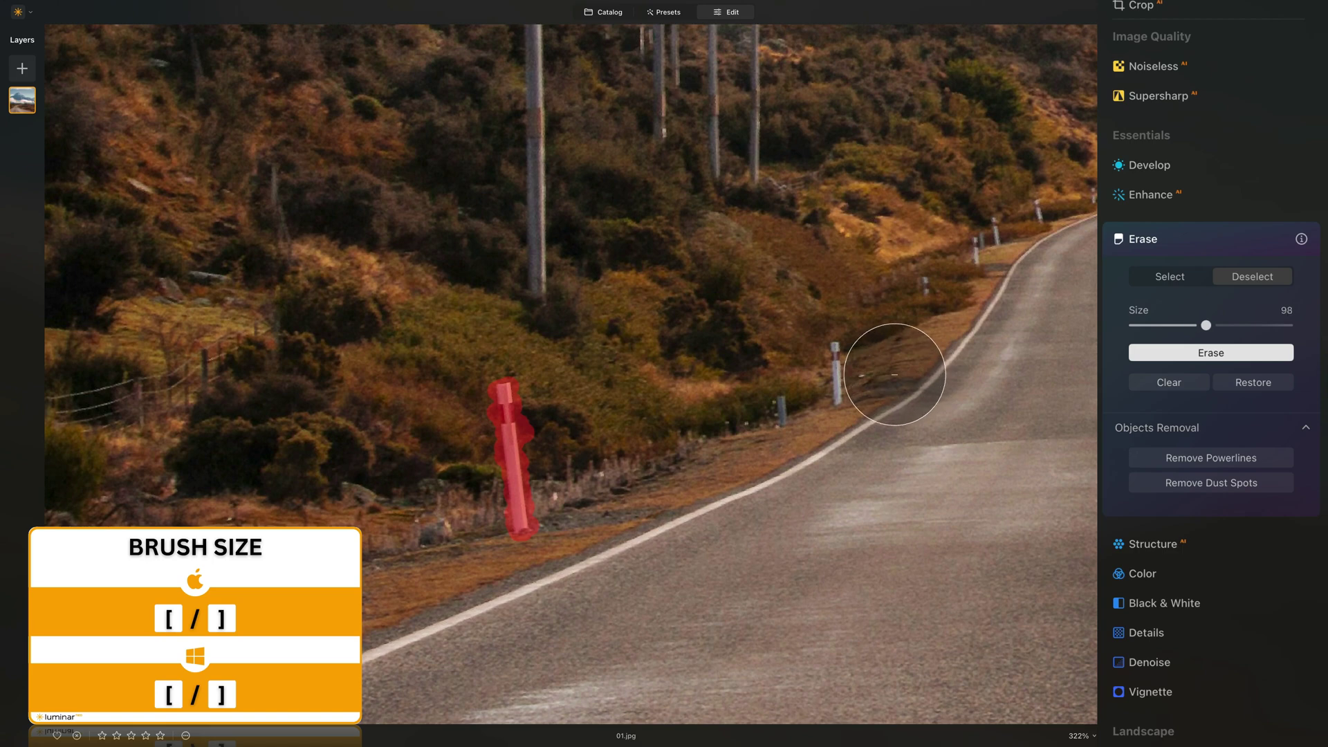
pyautogui.press('[')
pyautogui.press('[')
pyautogui.press('[')
pyautogui.press('[')
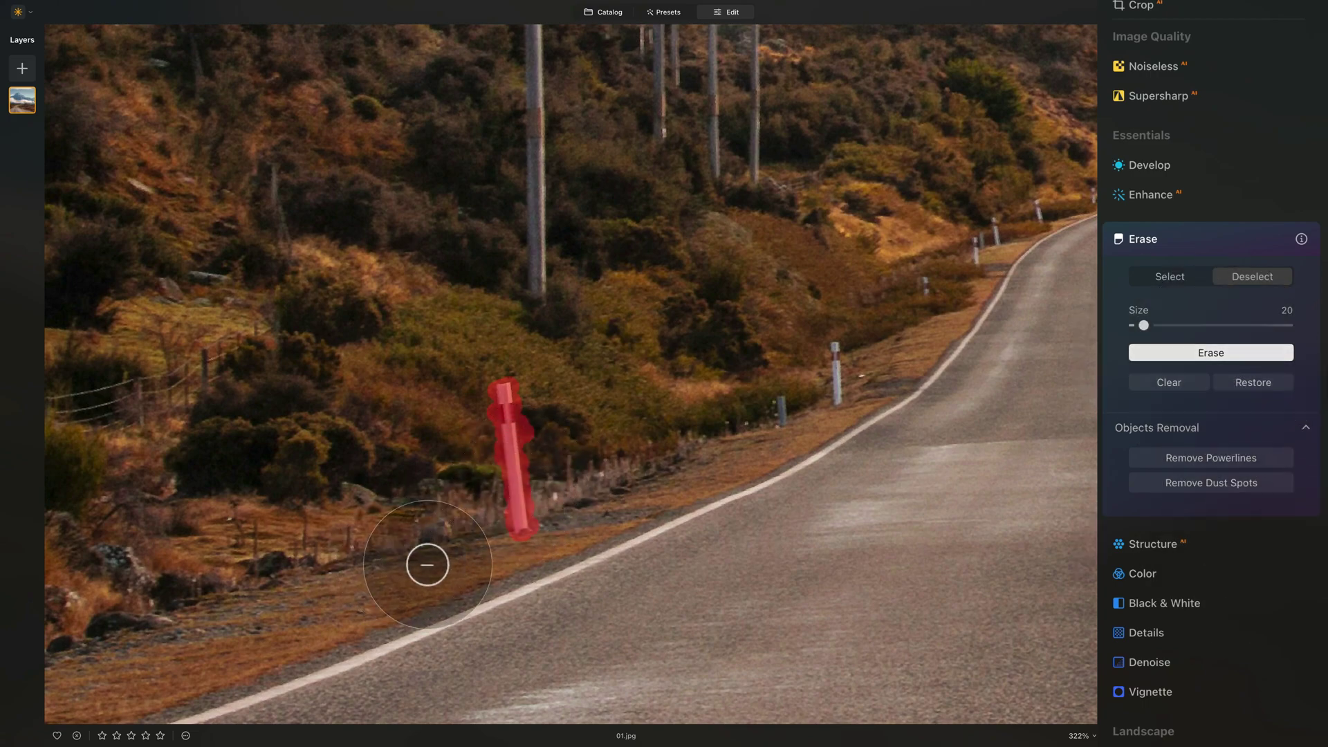
# Step: At 467% zoom, erase the masked roadside post, then undo the erasure
pyautogui.scroll(3, 450, 567)
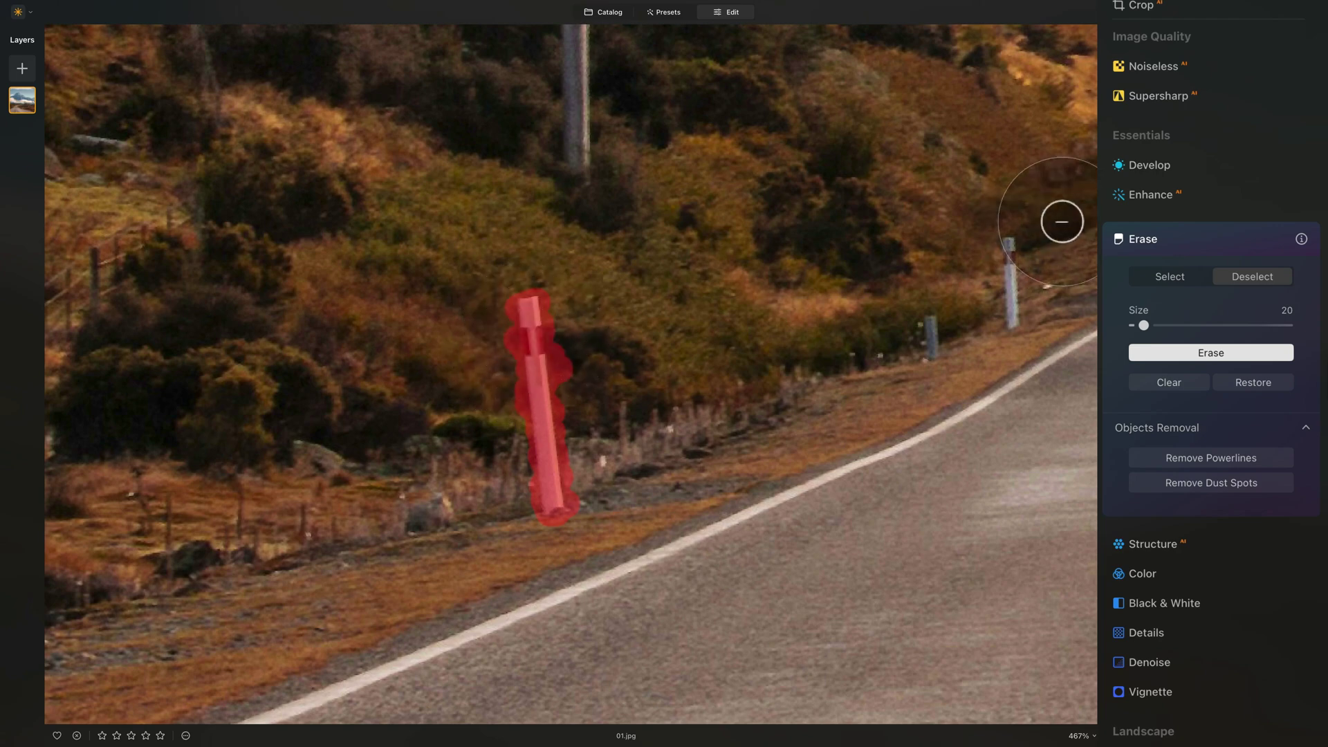
pyautogui.click(1172, 274)
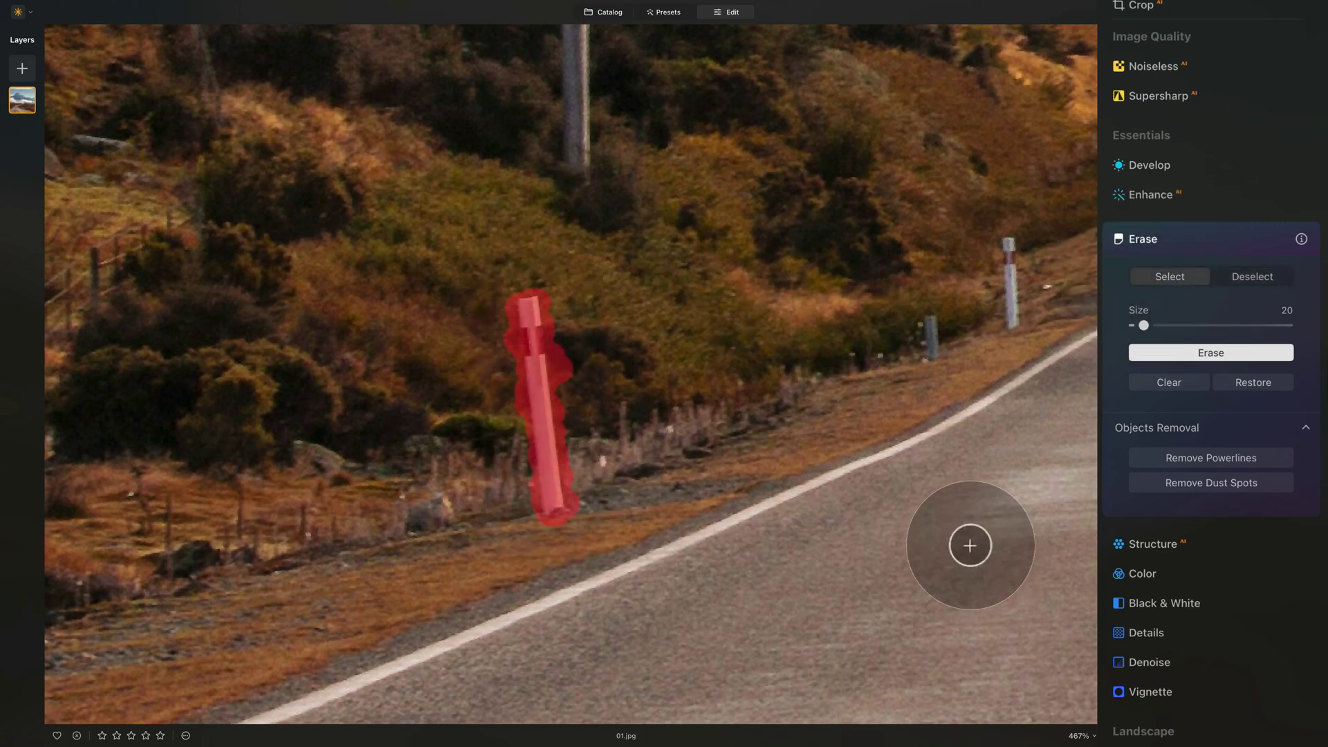
pyautogui.click(1213, 352)
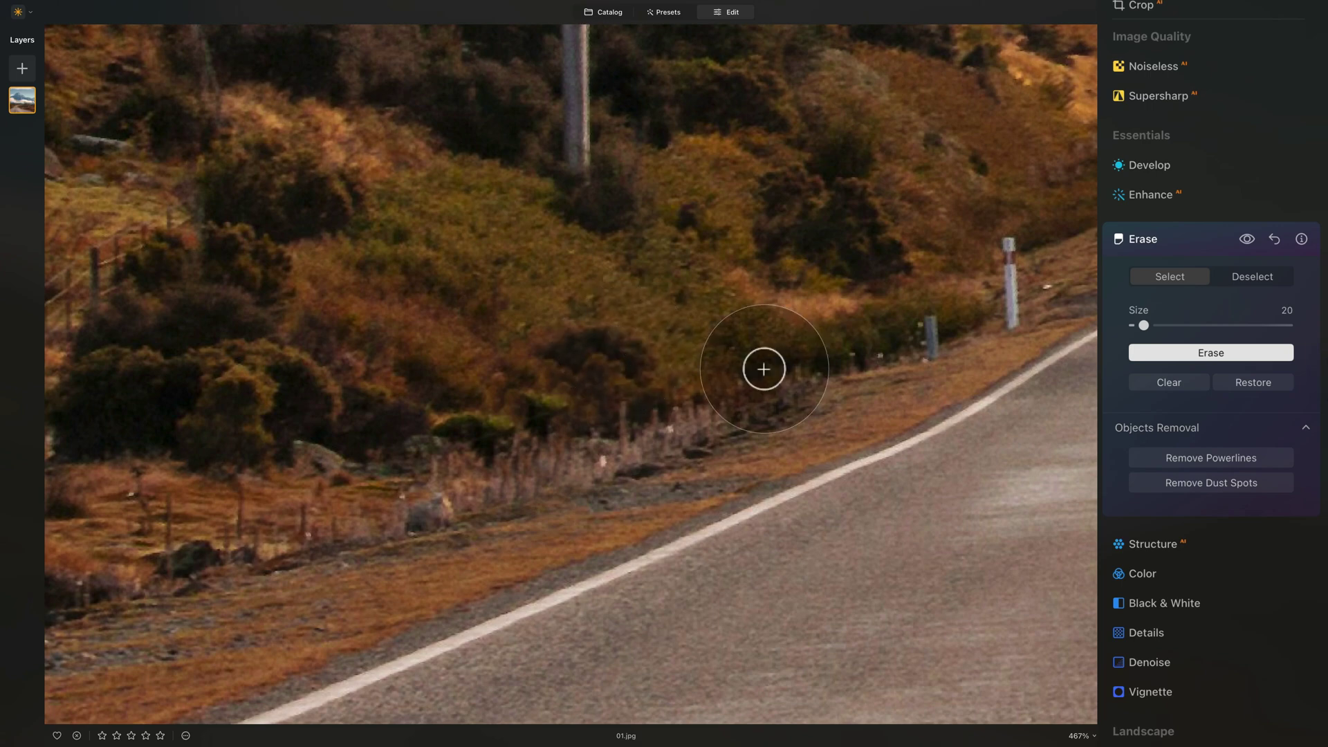
pyautogui.click(1274, 240)
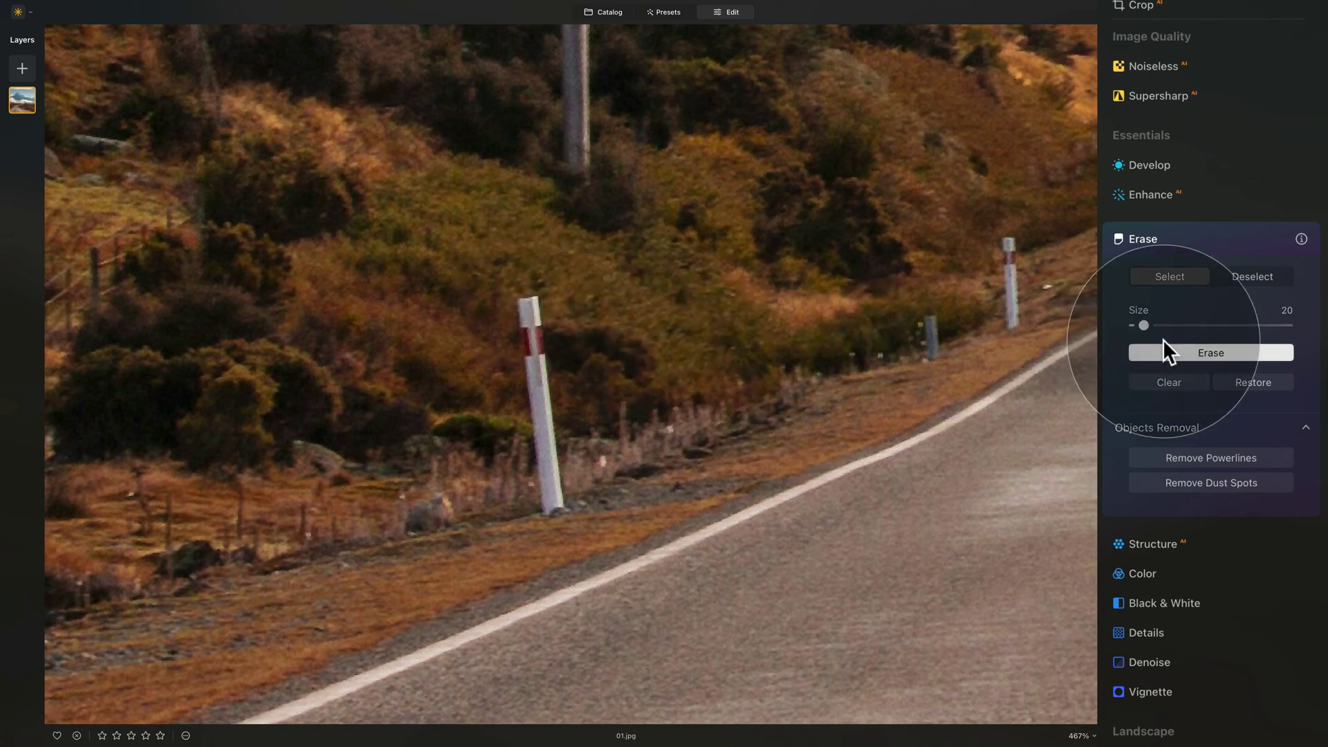
# Step: Set brush size to 37, mask the post in one straight Shift-click stroke, and erase it
pyautogui.moveTo(1143, 325); pyautogui.dragTo(1152, 326)
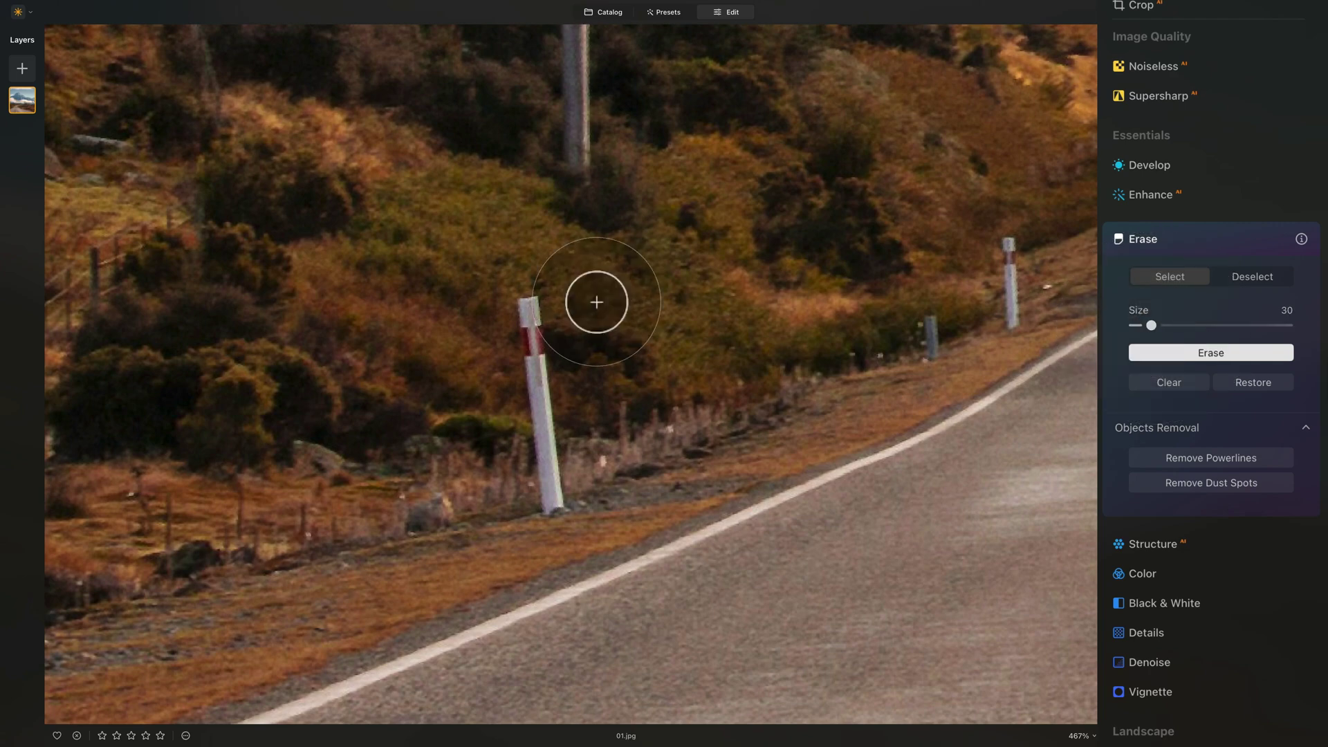
pyautogui.click(1151, 325)
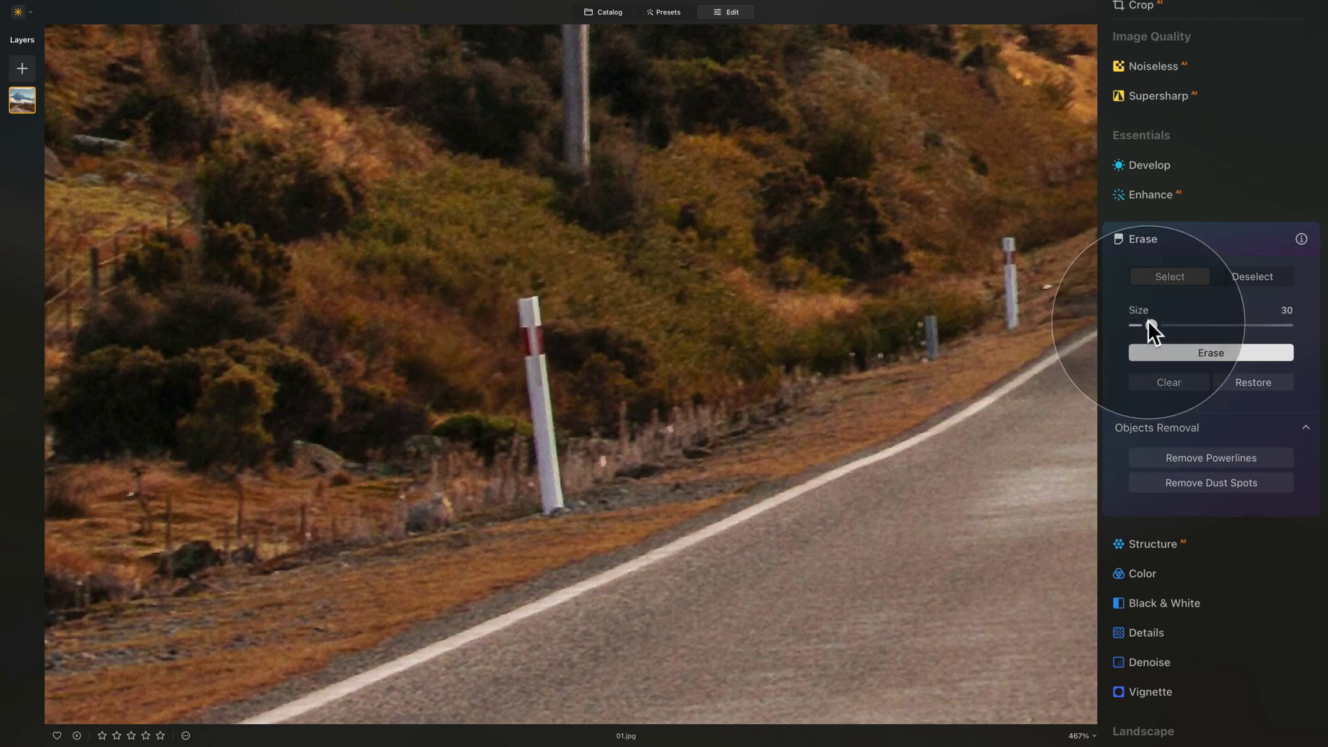
pyautogui.moveTo(1150, 325); pyautogui.dragTo(1157, 325)
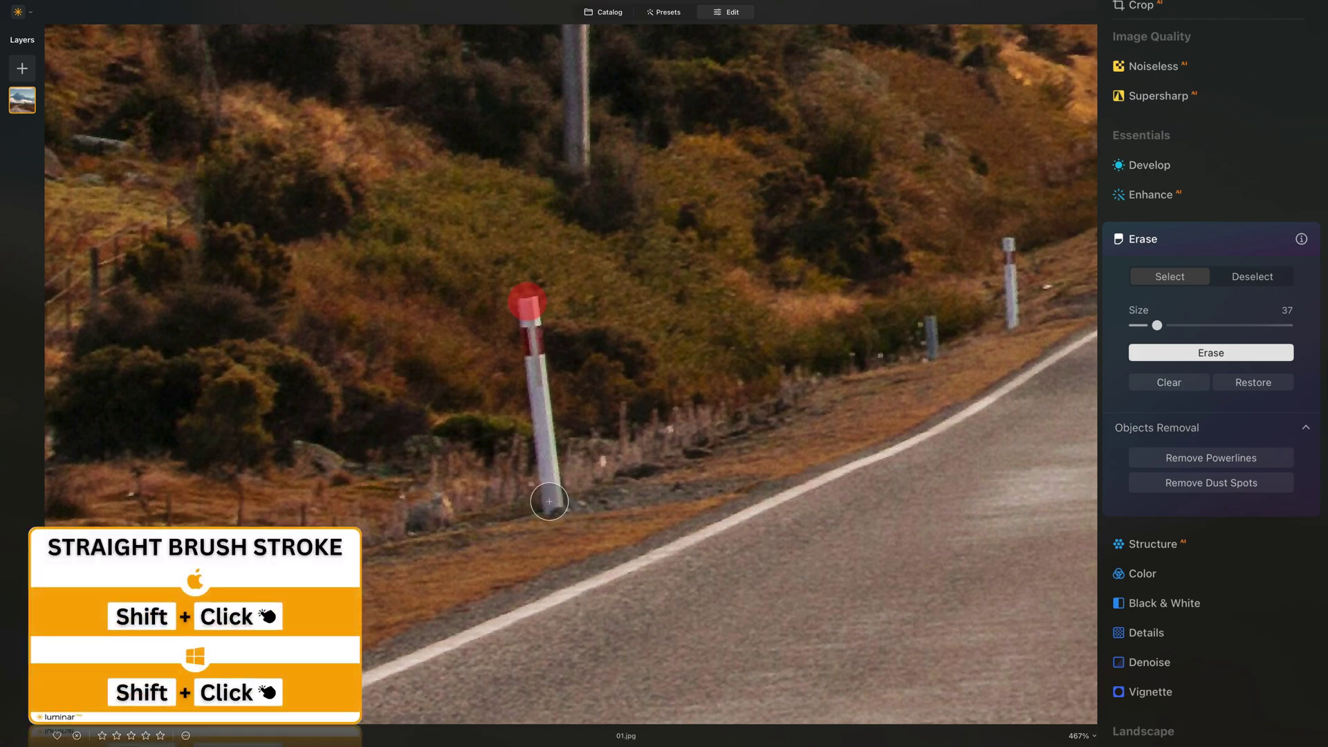
pyautogui.keyDown('shift'); pyautogui.click(551, 503); pyautogui.keyUp('shift')
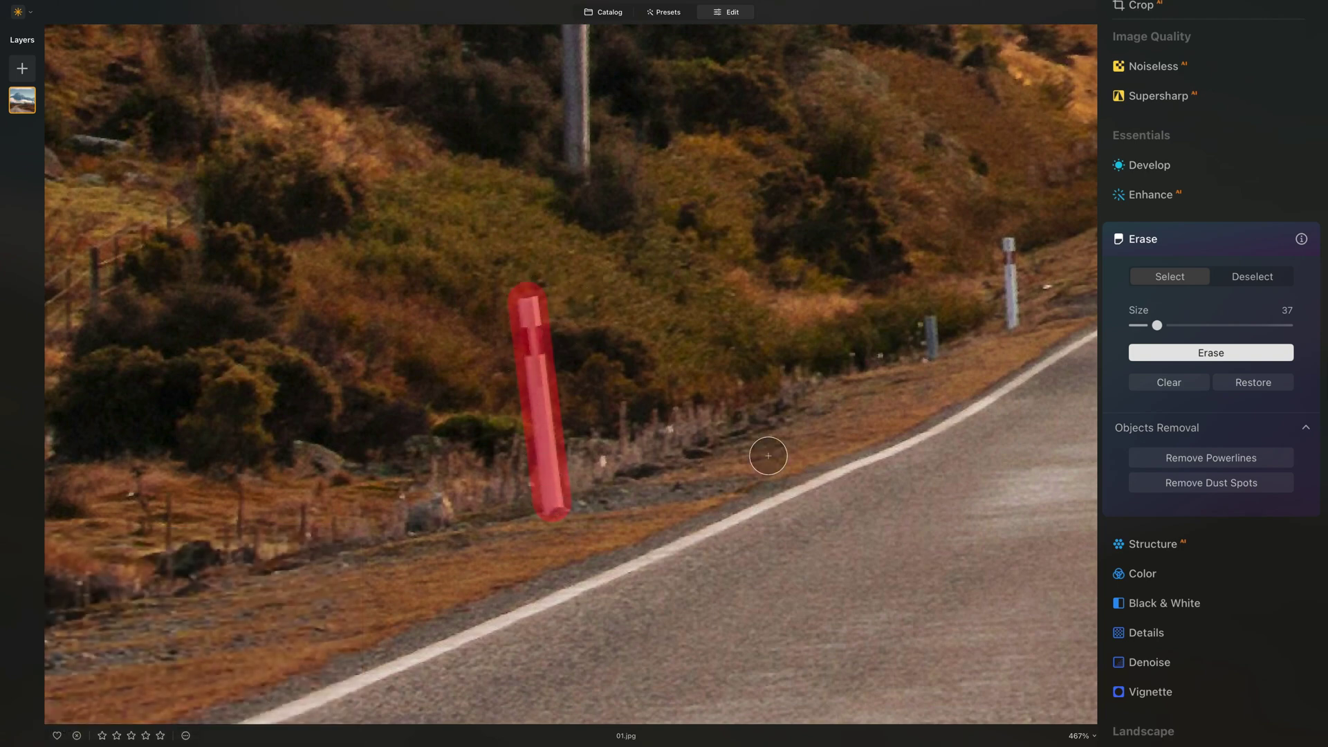
pyautogui.click(1226, 352)
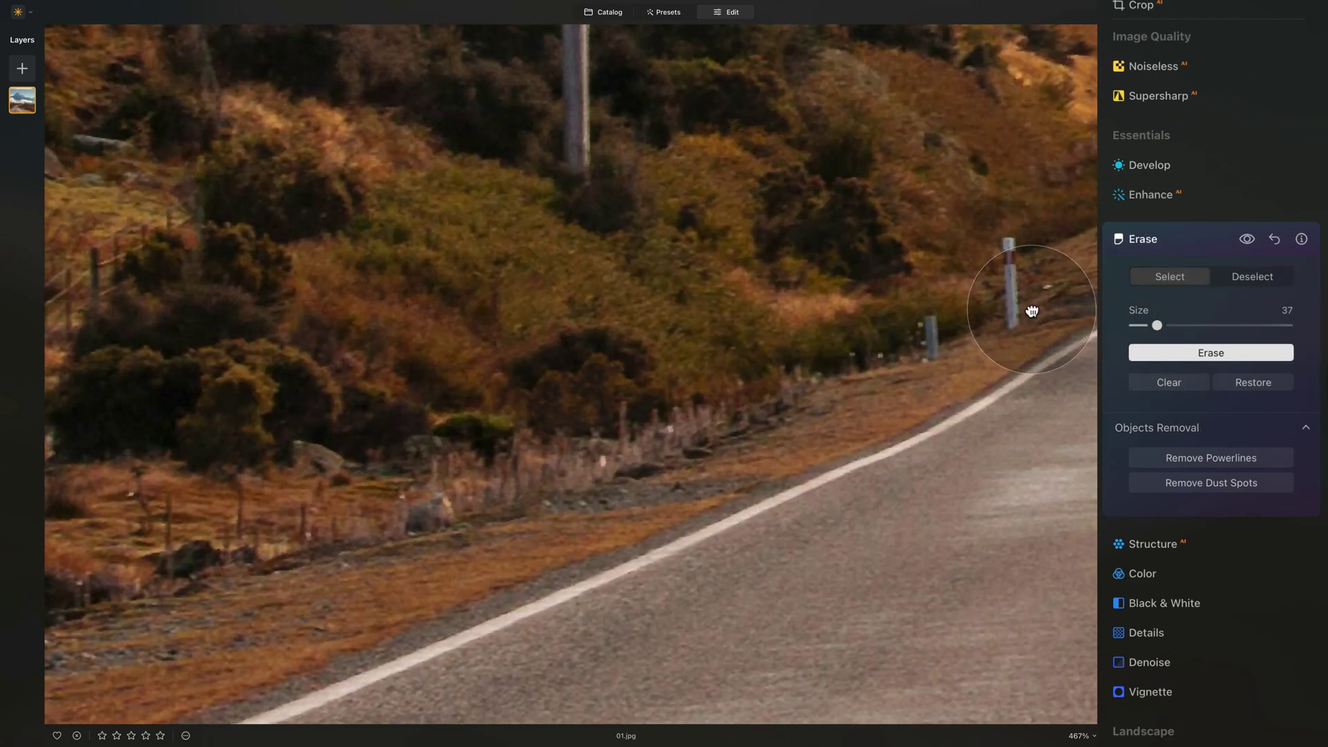
# Step: Pan along the road's curve, mask the roadside posts, and trim away the stray mask
pyautogui.moveTo(1029, 305); pyautogui.dragTo(587, 433)
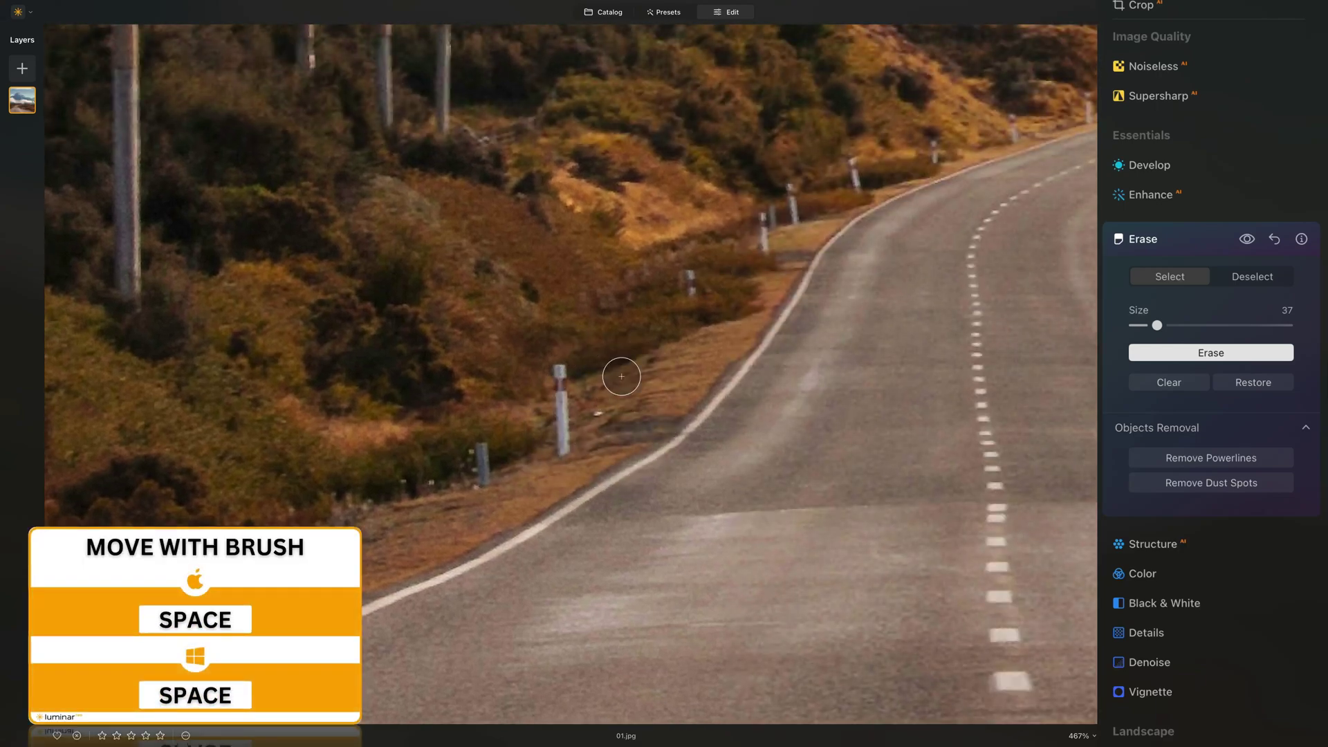
pyautogui.press('space')
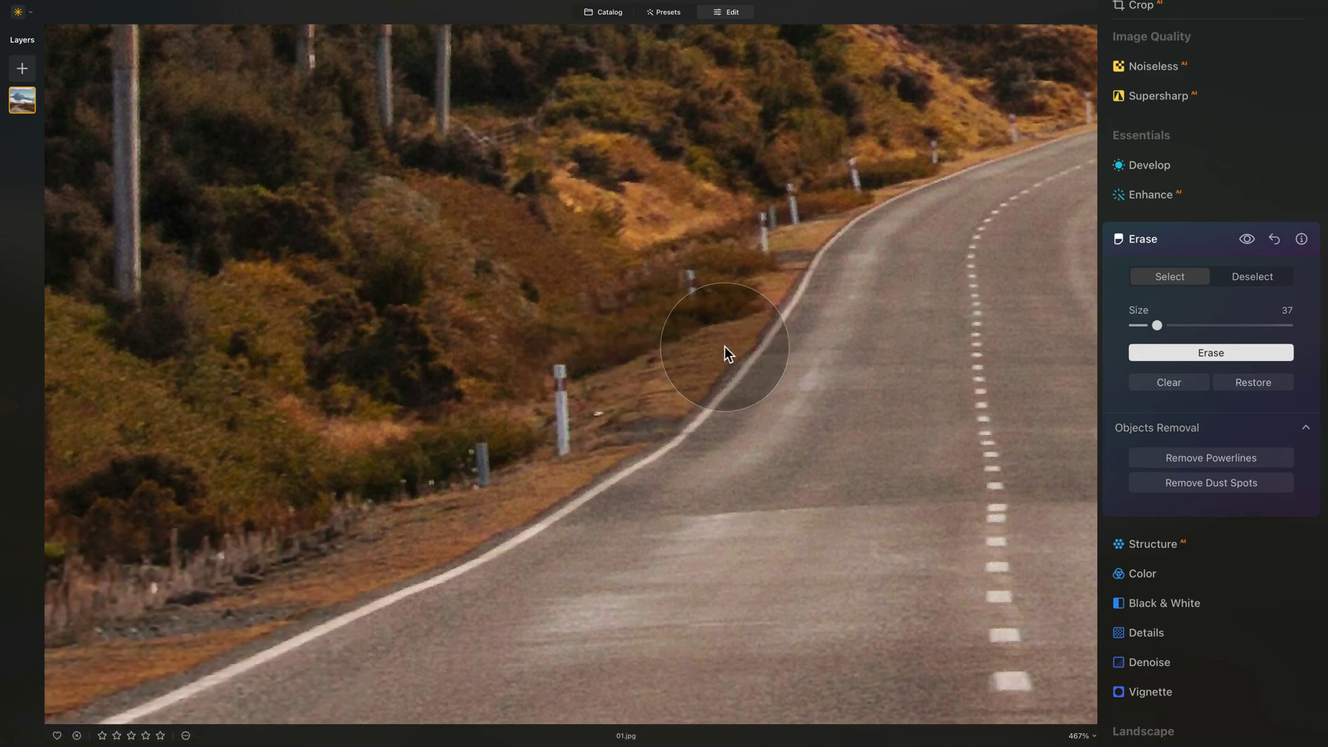
pyautogui.moveTo(724, 355)
pyautogui.mouseDown()
pyautogui.moveTo(522, 343)
pyautogui.moveTo(836, 297)
pyautogui.mouseUp()
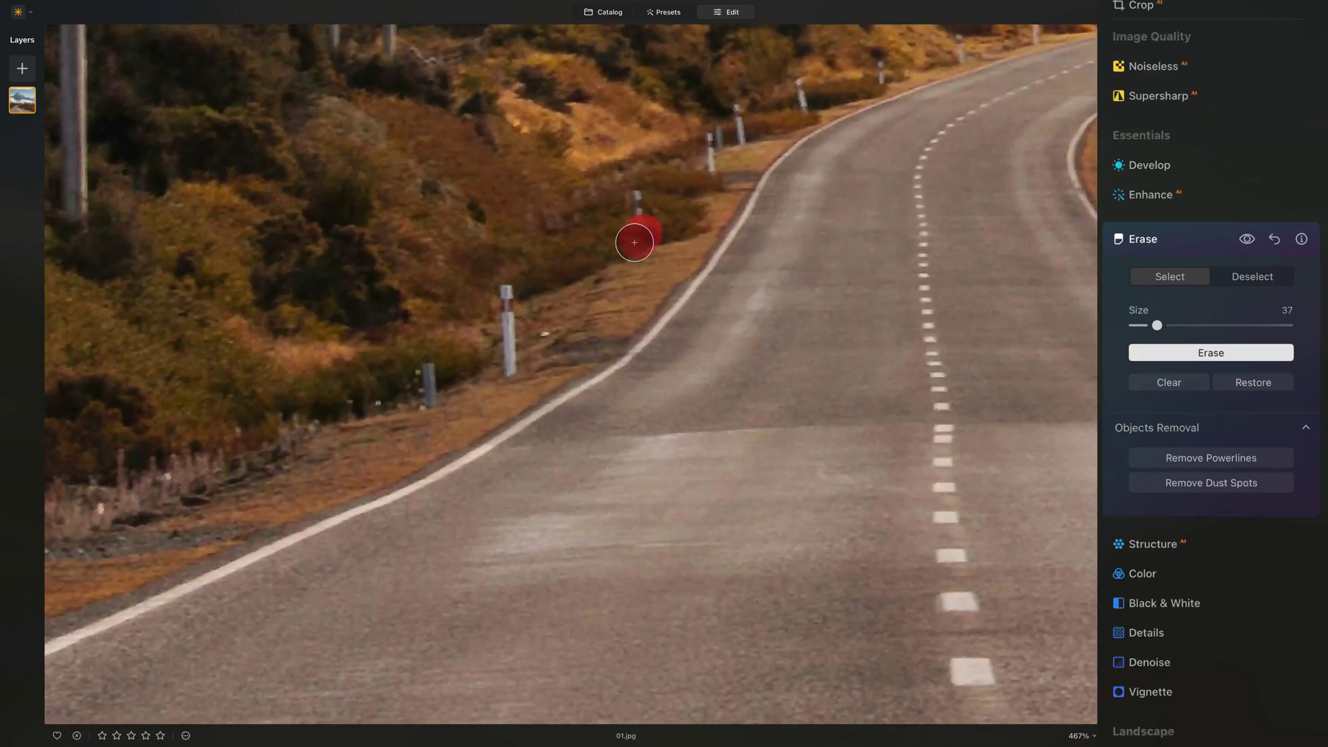
pyautogui.moveTo(634, 242); pyautogui.dragTo(806, 255)
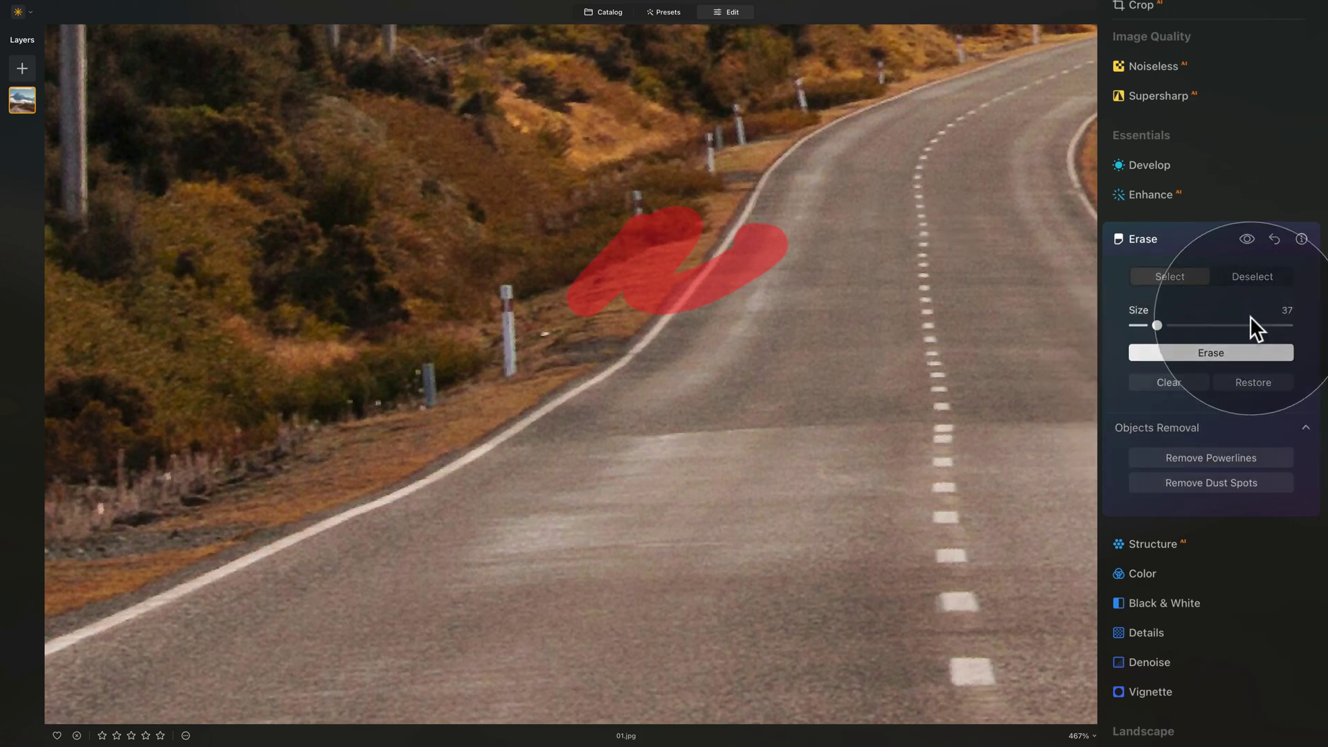
pyautogui.click(1253, 280)
pyautogui.moveTo(750, 240)
pyautogui.mouseDown()
pyautogui.moveTo(812, 220)
pyautogui.moveTo(781, 258)
pyautogui.moveTo(599, 296)
pyautogui.mouseUp()
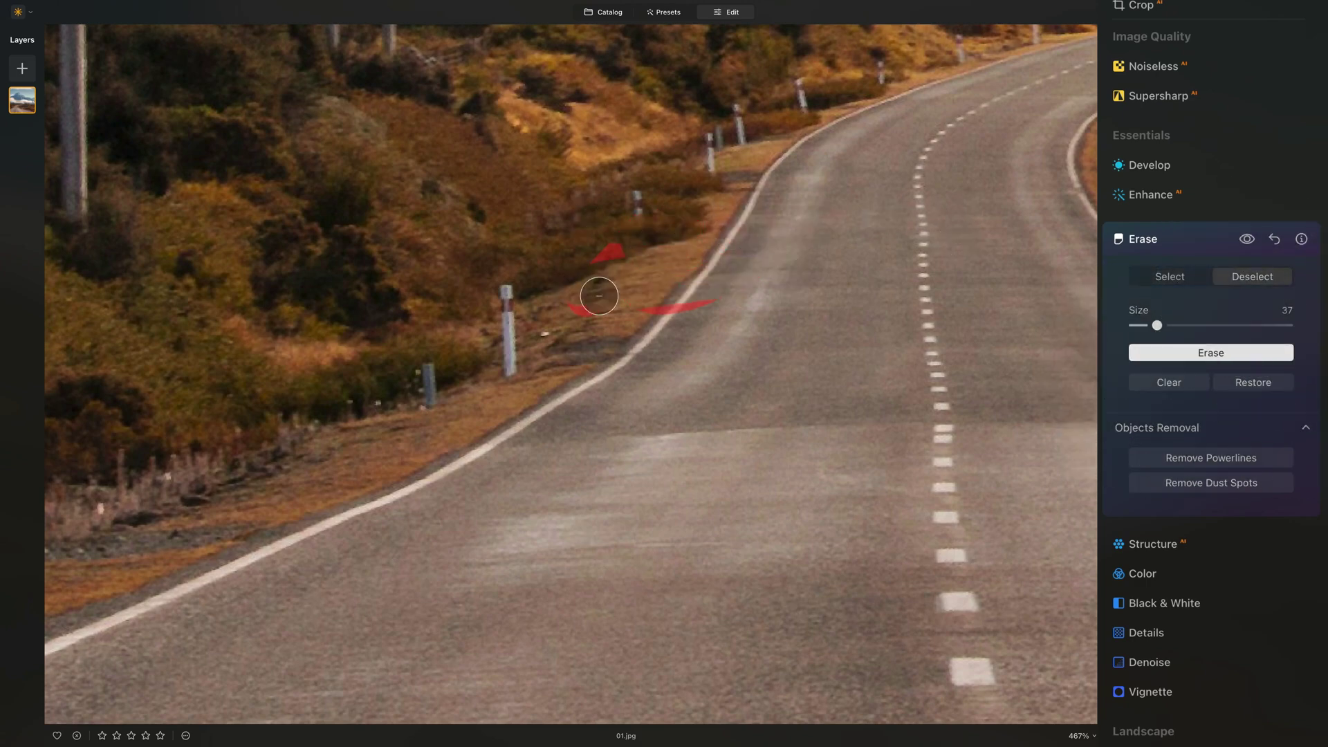
pyautogui.scroll(3, 543, 328)
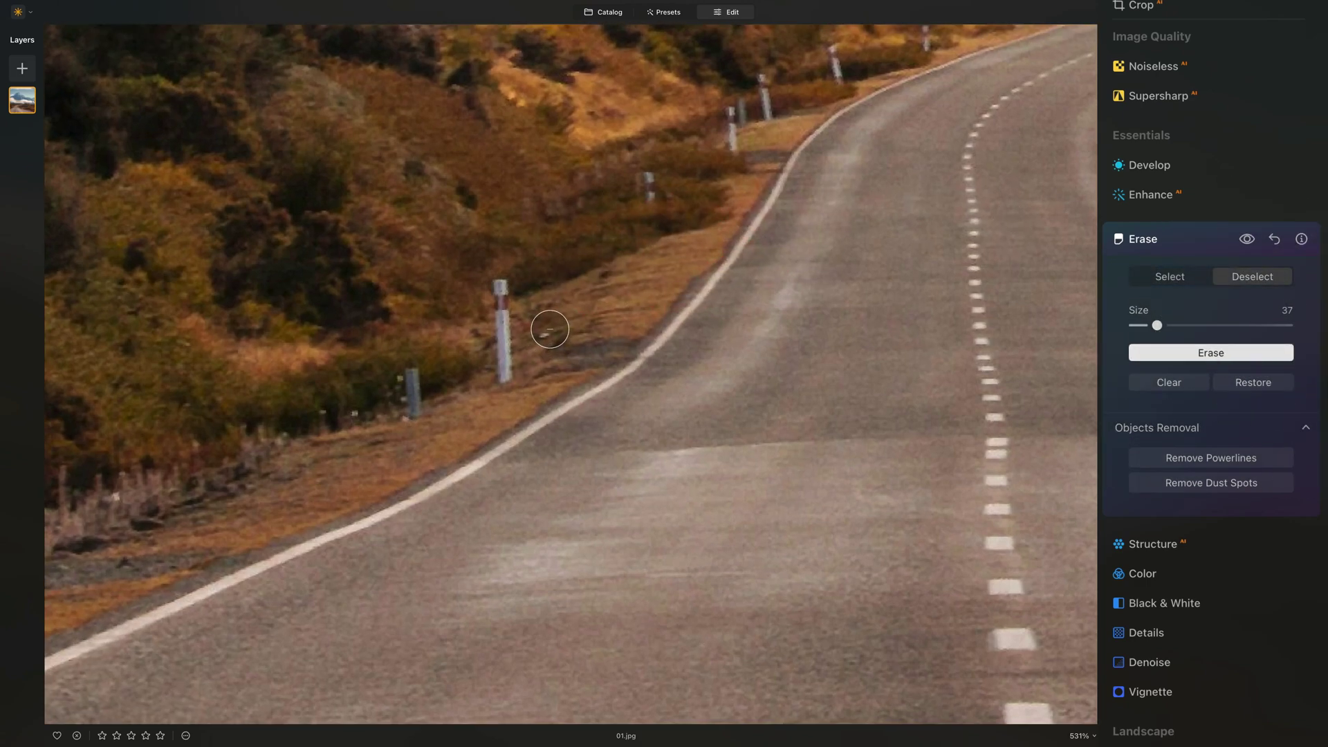
pyautogui.click(1174, 274)
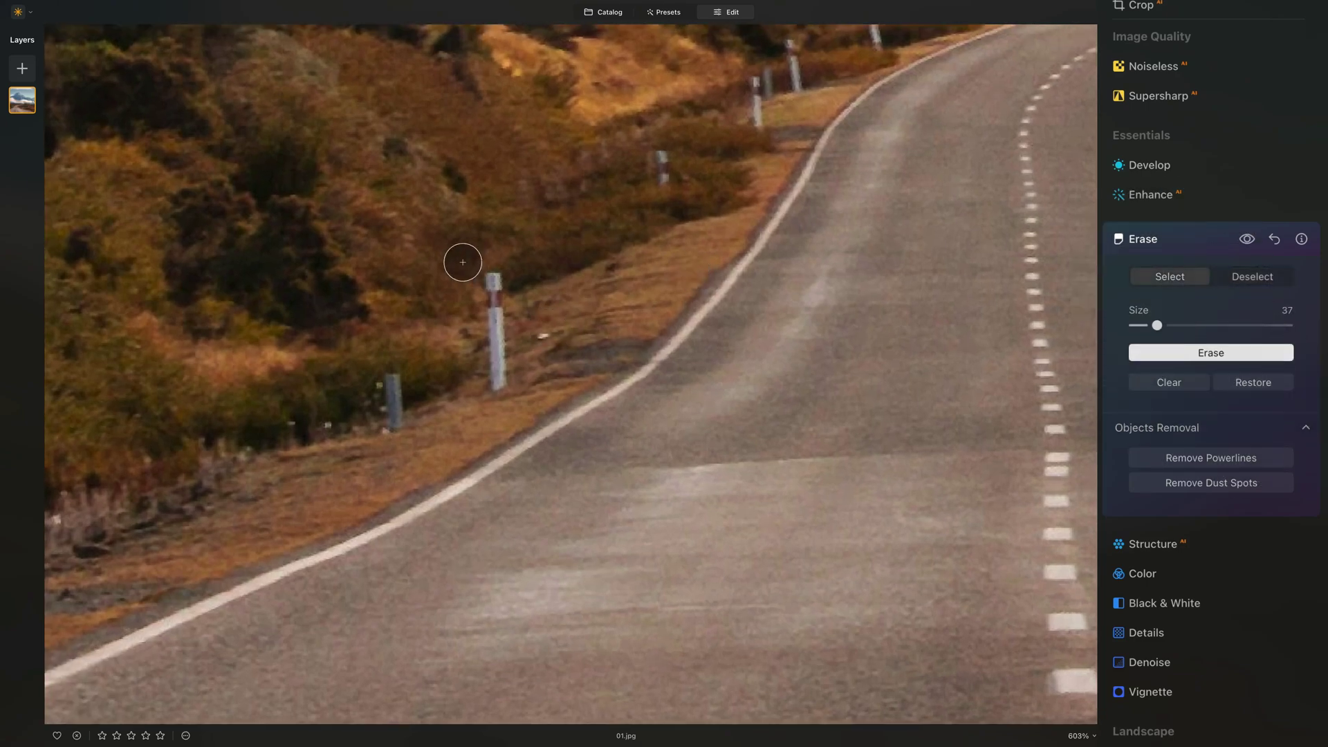
# Step: With the brush reduced to size 25, mask each of the four posts up the road
pyautogui.moveTo(493, 282); pyautogui.dragTo(495, 383)
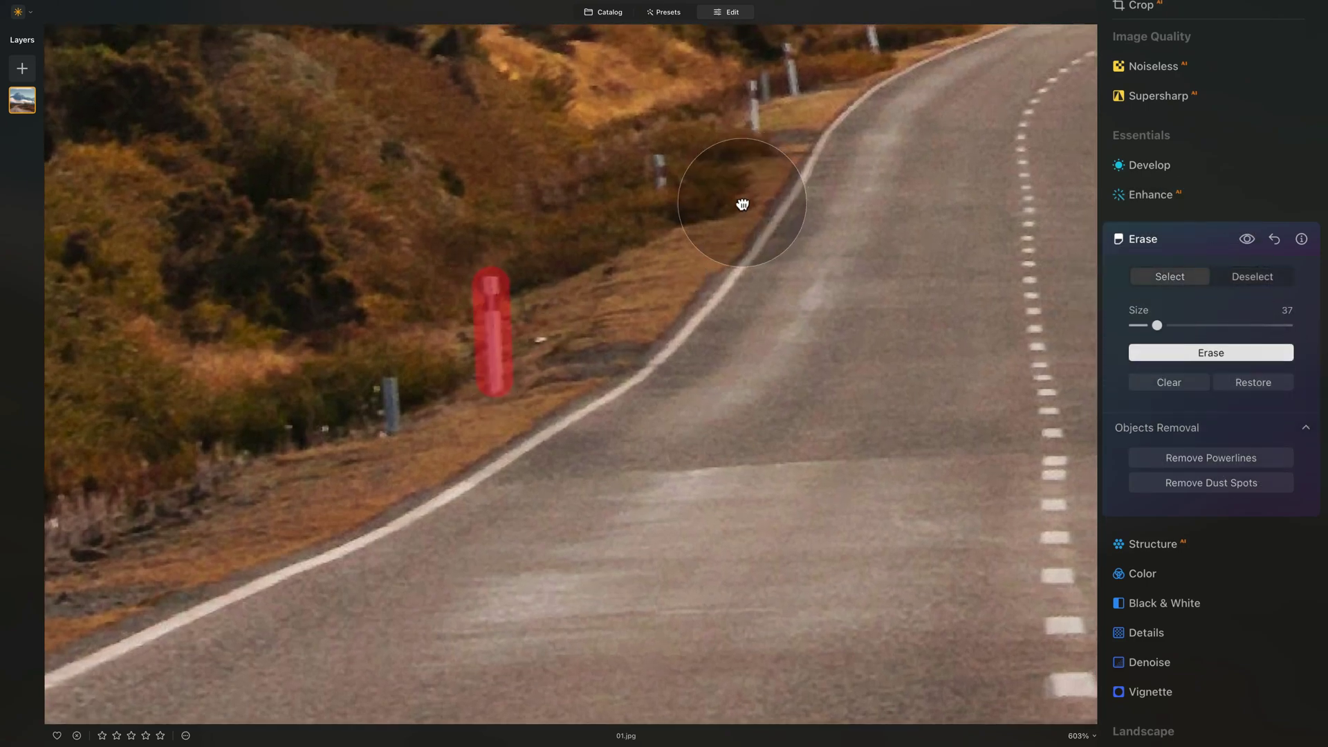
pyautogui.scroll(3, 741, 201)
pyautogui.hscroll(2, 741, 202)
pyautogui.press('[')
pyautogui.press('[')
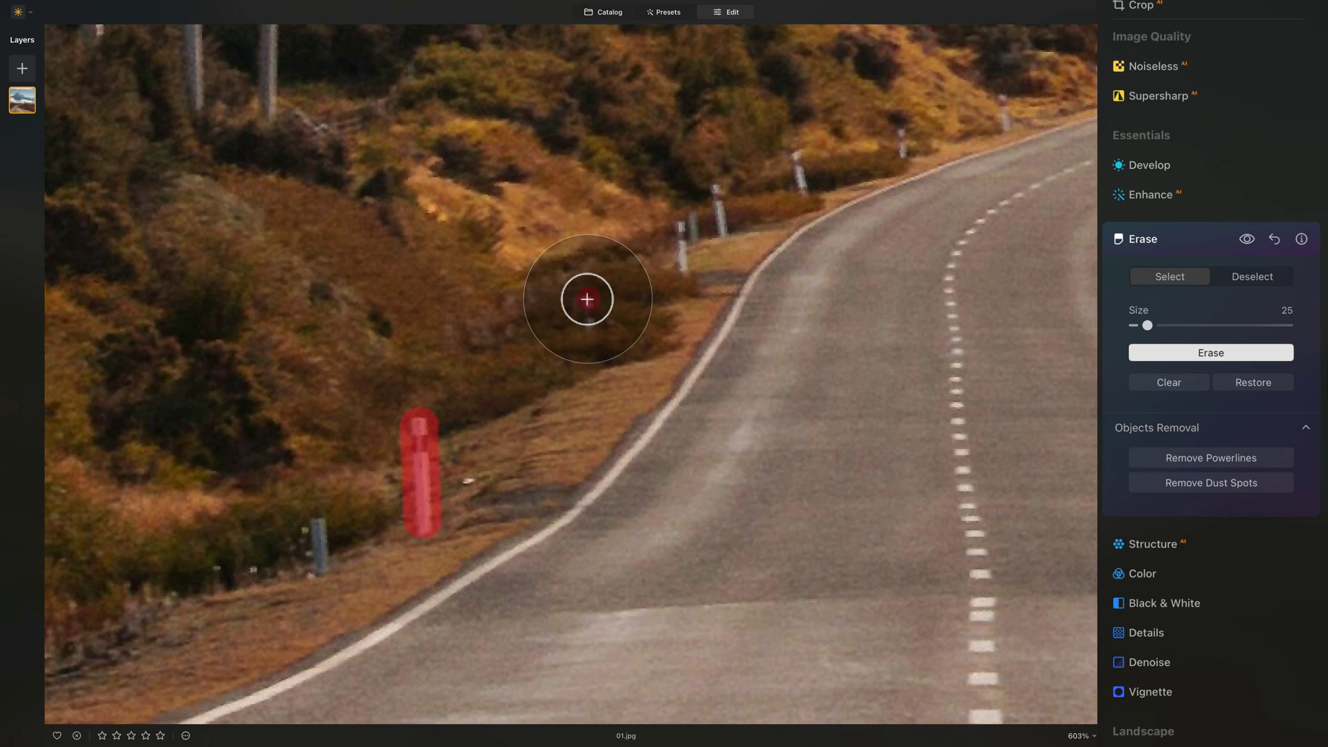
pyautogui.moveTo(587, 299); pyautogui.dragTo(587, 318)
pyautogui.moveTo(682, 228); pyautogui.dragTo(682, 267)
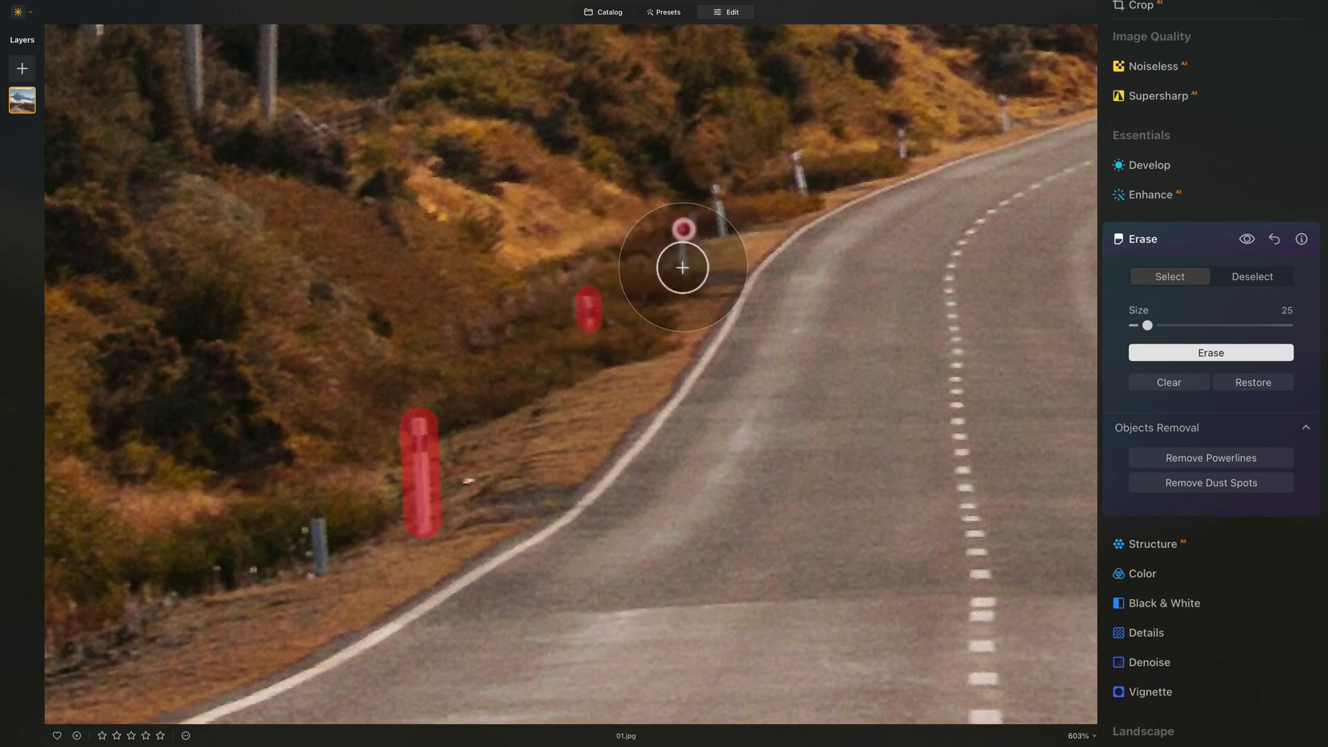
pyautogui.moveTo(712, 193)
pyautogui.mouseDown()
pyautogui.moveTo(715, 213)
pyautogui.moveTo(688, 214)
pyautogui.moveTo(694, 228)
pyautogui.mouseUp()
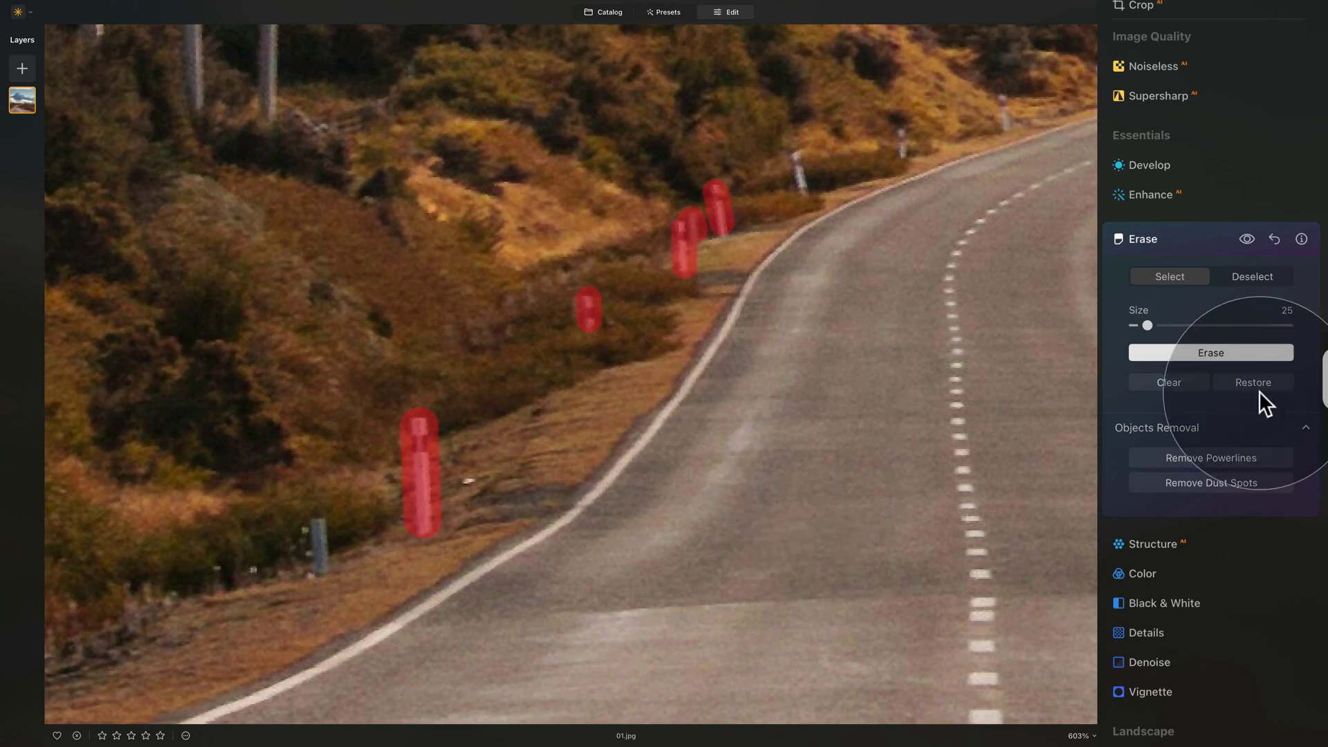
# Step: Clear the mask, re-mask the four roadside posts and erase them, then mask the lower post's spot
pyautogui.click(1176, 380)
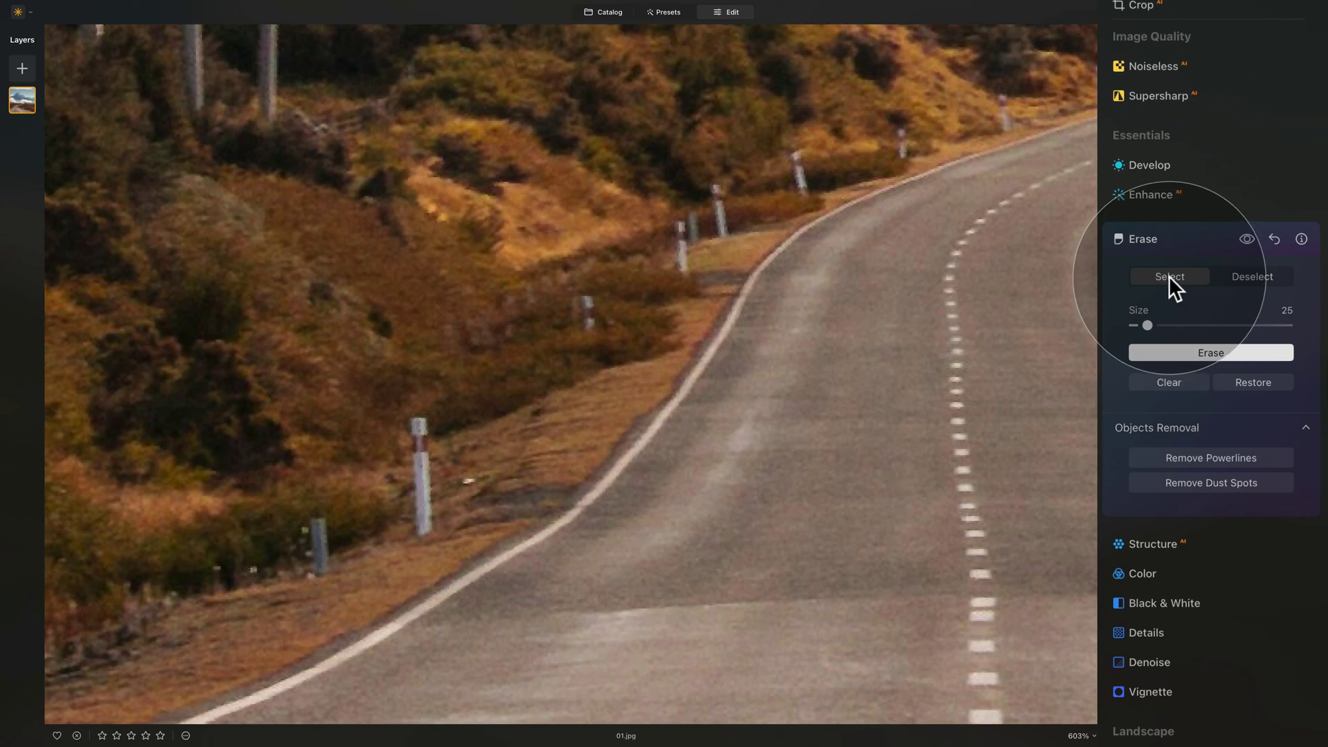
pyautogui.click(418, 419)
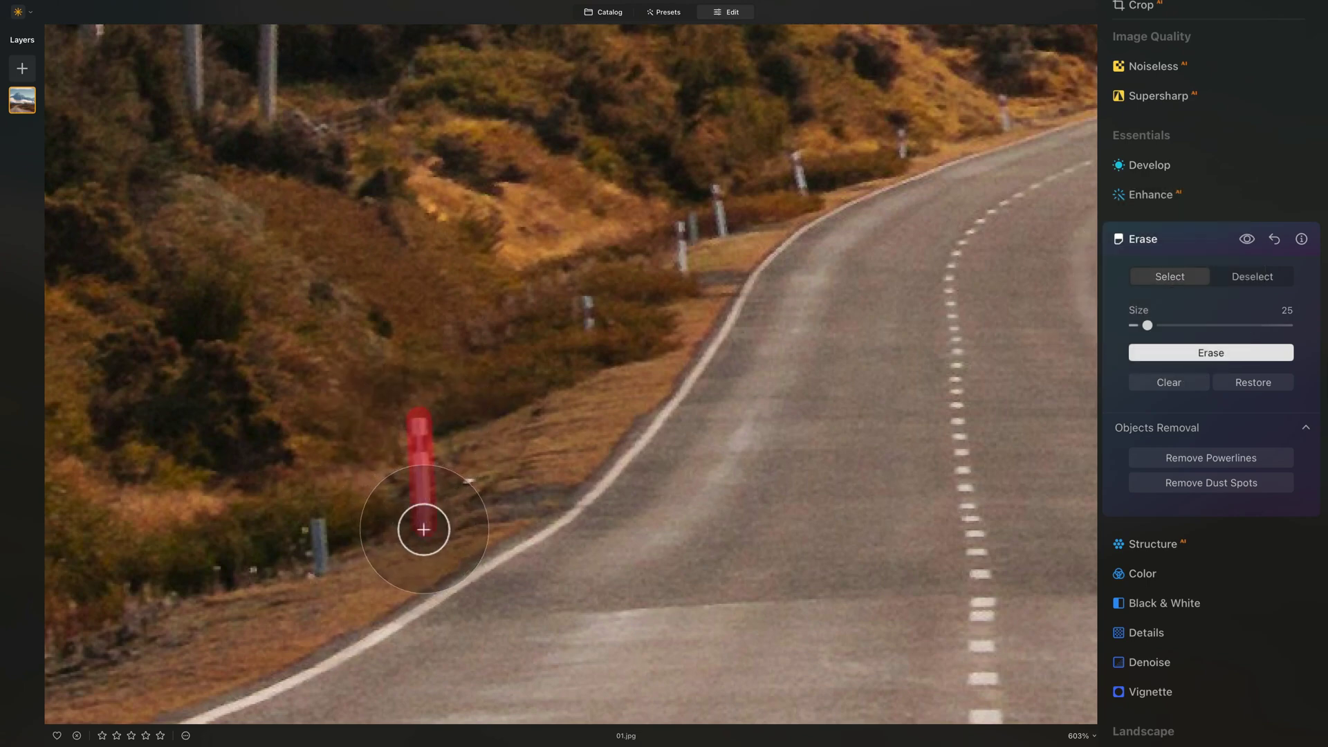
pyautogui.click(587, 310)
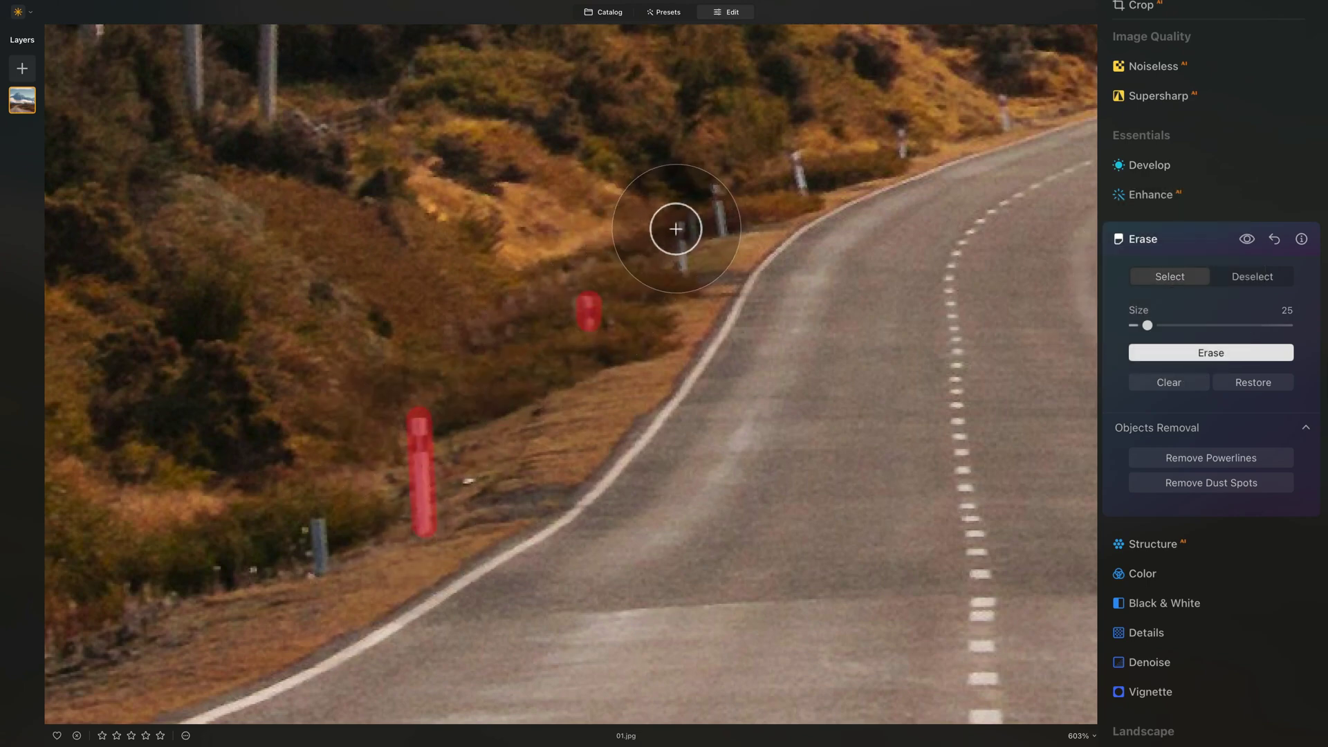
pyautogui.moveTo(676, 228)
pyautogui.mouseDown()
pyautogui.moveTo(682, 265)
pyautogui.moveTo(718, 190)
pyautogui.moveTo(722, 234)
pyautogui.moveTo(715, 191)
pyautogui.mouseUp()
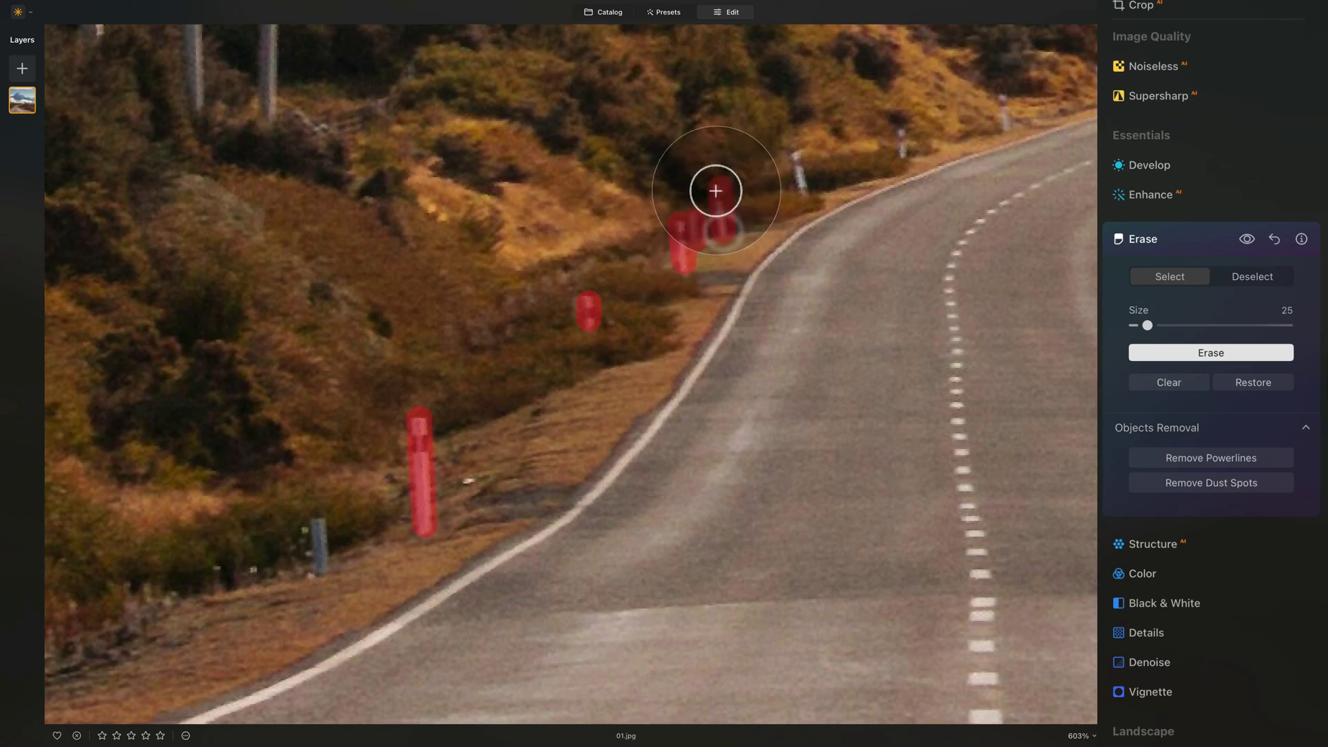
pyautogui.click(1167, 350)
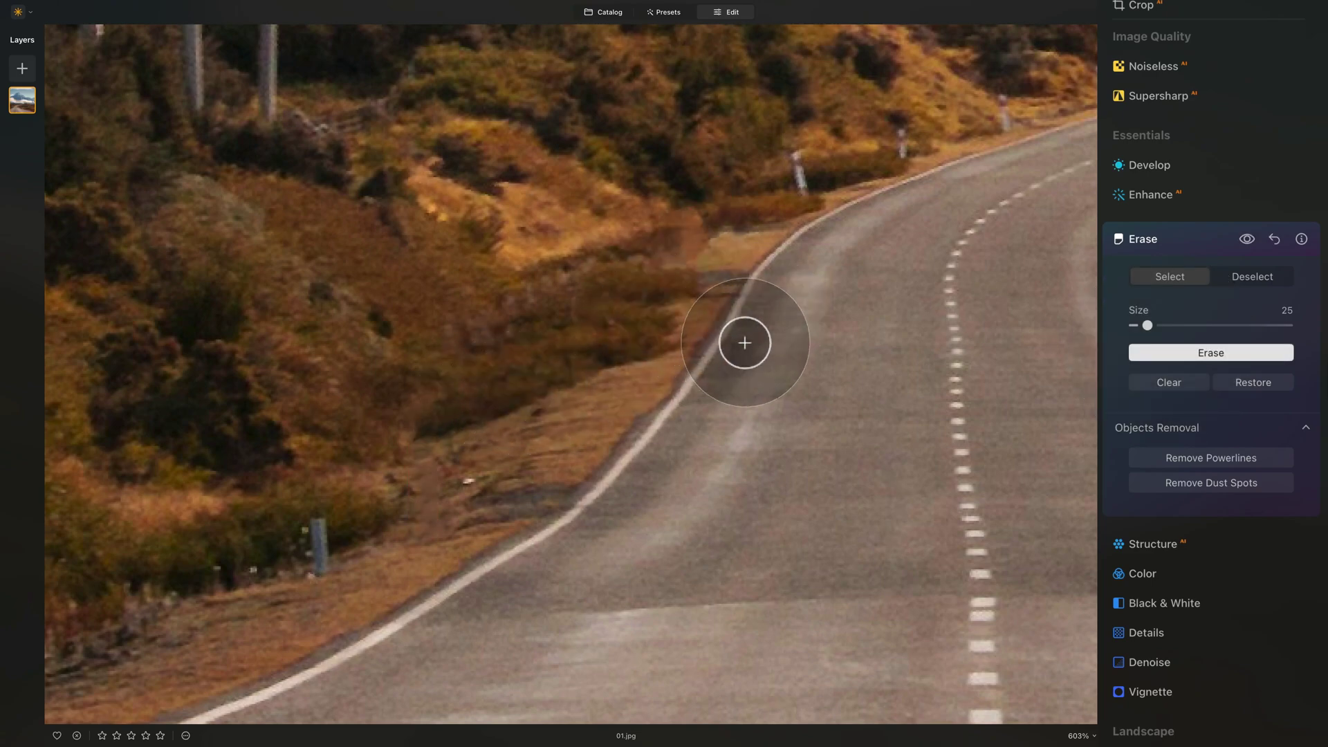
pyautogui.moveTo(433, 412)
pyautogui.mouseDown()
pyautogui.moveTo(399, 476)
pyautogui.moveTo(428, 474)
pyautogui.moveTo(415, 496)
pyautogui.moveTo(460, 509)
pyautogui.moveTo(434, 538)
pyautogui.moveTo(429, 518)
pyautogui.moveTo(411, 529)
pyautogui.moveTo(441, 529)
pyautogui.mouseUp()
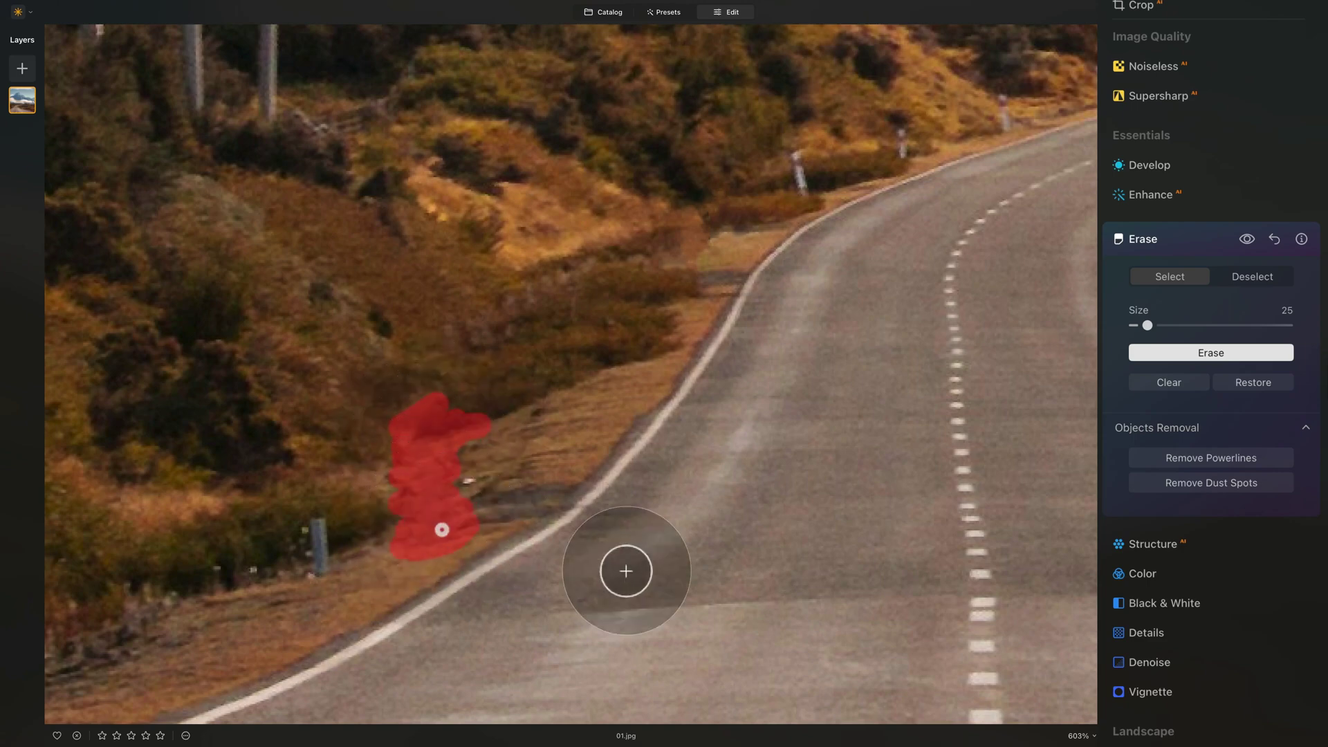
# Step: Restore the lower and upper marker posts from under the mask
pyautogui.click(1251, 383)
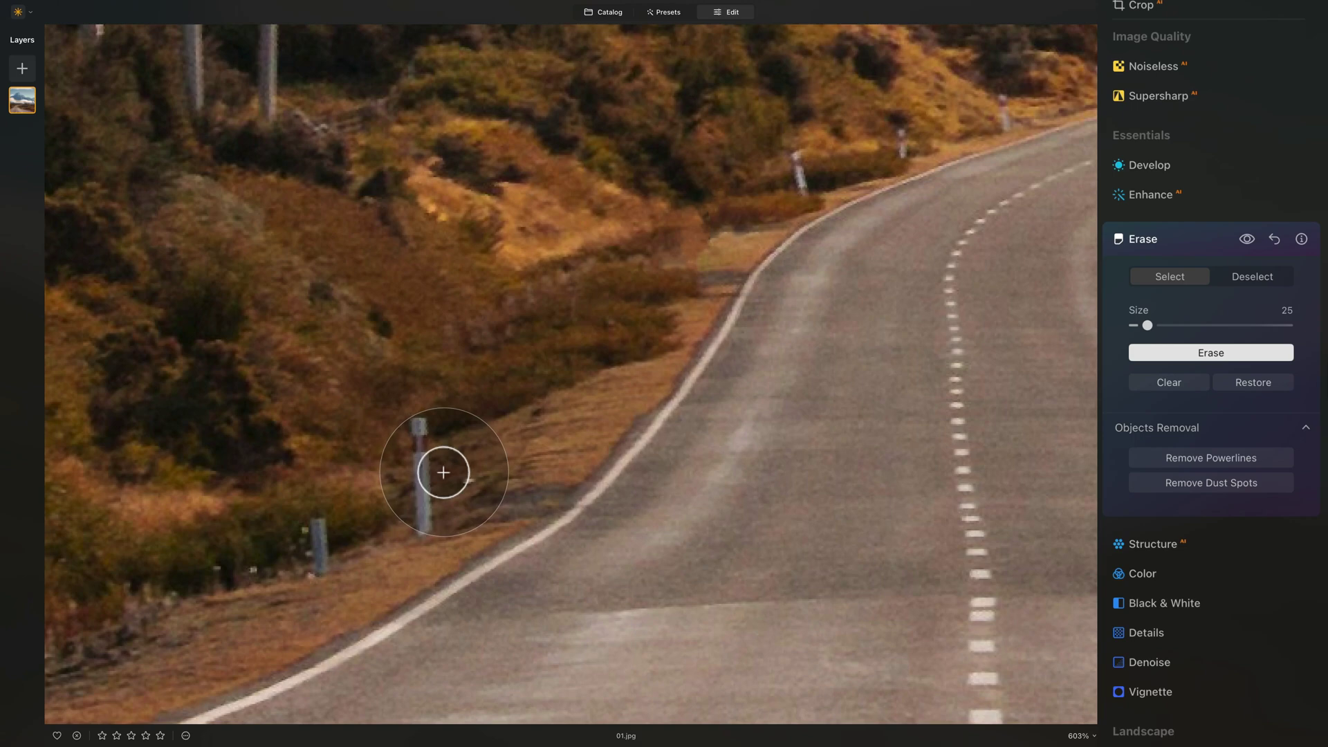
pyautogui.moveTo(735, 168)
pyautogui.mouseDown()
pyautogui.moveTo(726, 190)
pyautogui.moveTo(748, 216)
pyautogui.moveTo(711, 222)
pyautogui.moveTo(732, 193)
pyautogui.moveTo(722, 172)
pyautogui.mouseUp()
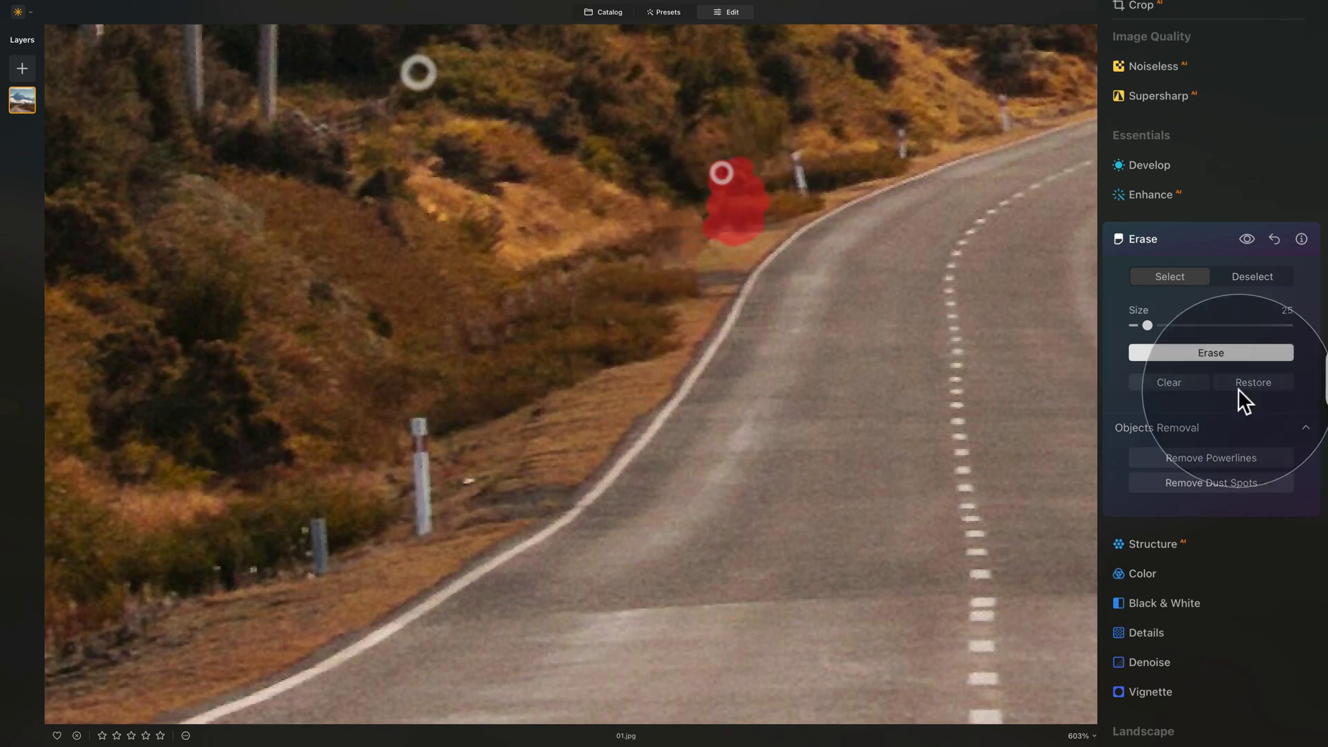
pyautogui.click(1248, 385)
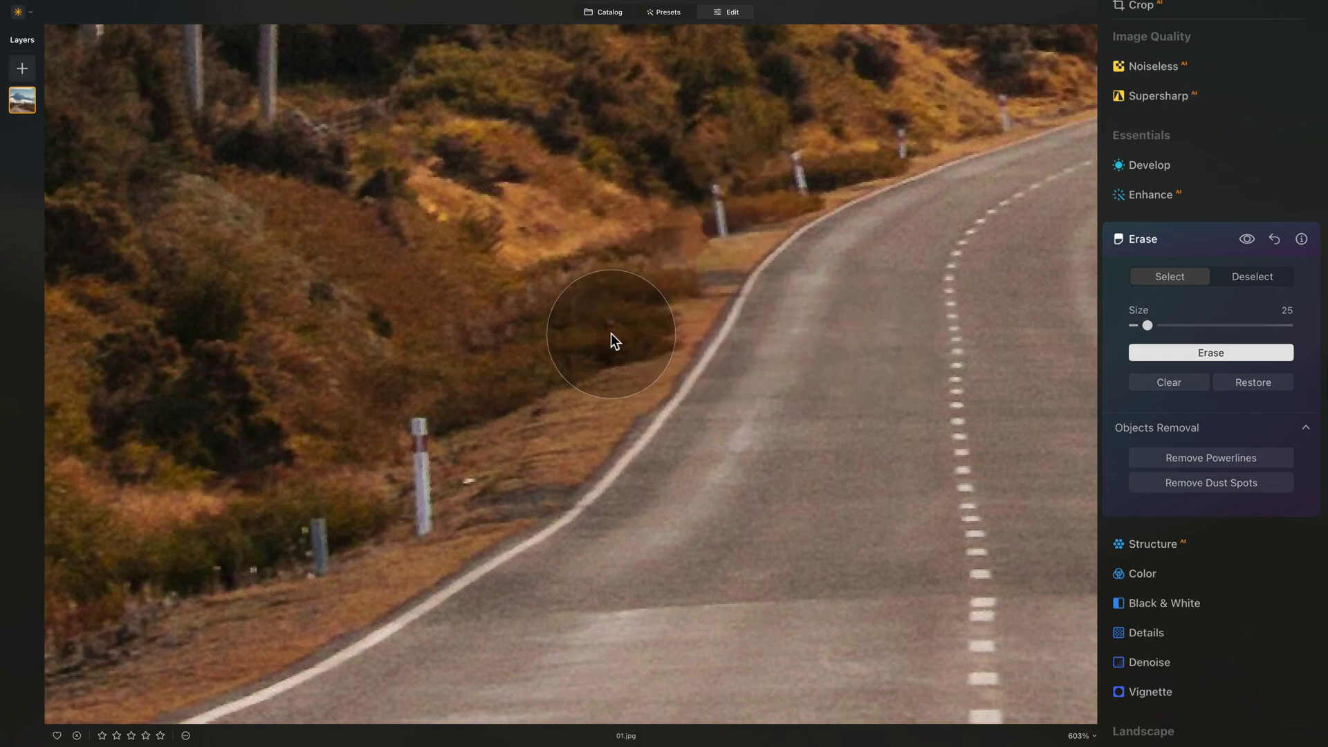
# Step: Pan and zoom the view over to the bushes and the tall hillside poles
pyautogui.moveTo(568, 344); pyautogui.dragTo(803, 263)
pyautogui.moveTo(397, 192); pyautogui.dragTo(744, 453)
pyautogui.moveTo(545, 344); pyautogui.dragTo(656, 413)
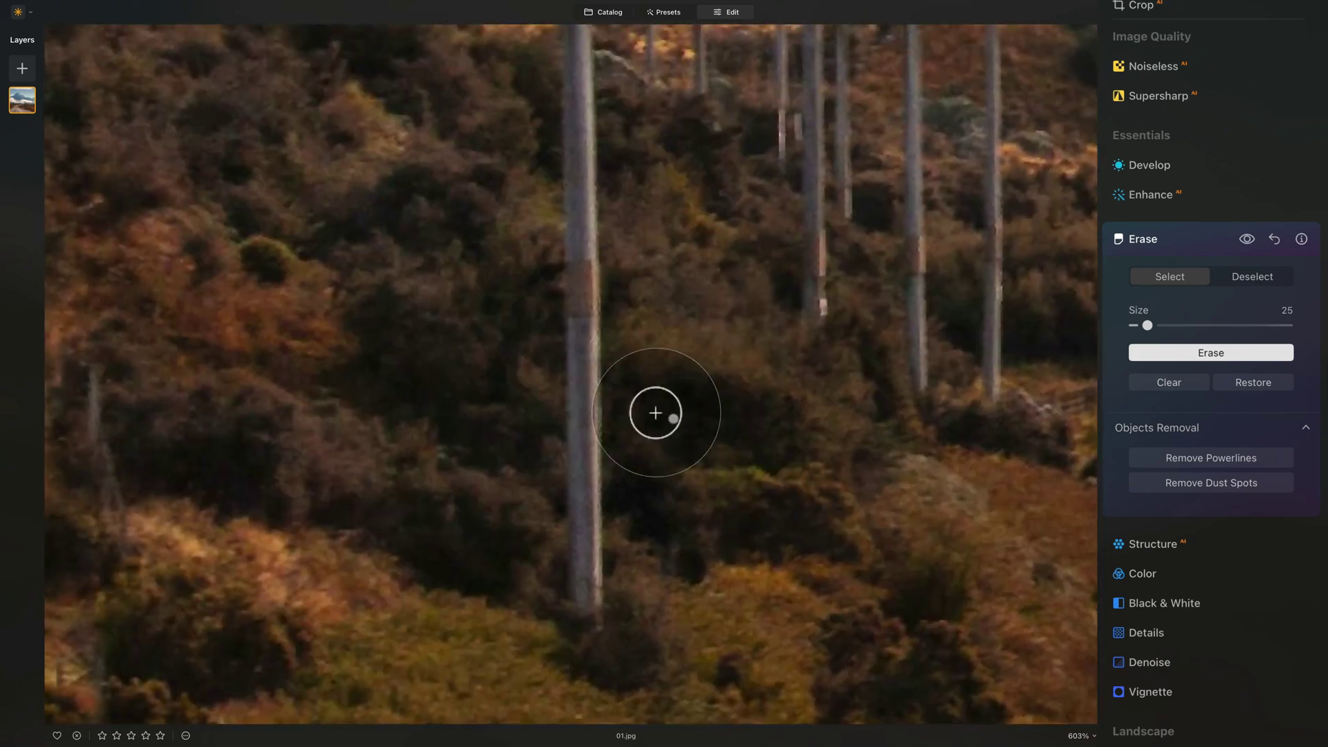
pyautogui.scroll(-10, 656, 413)
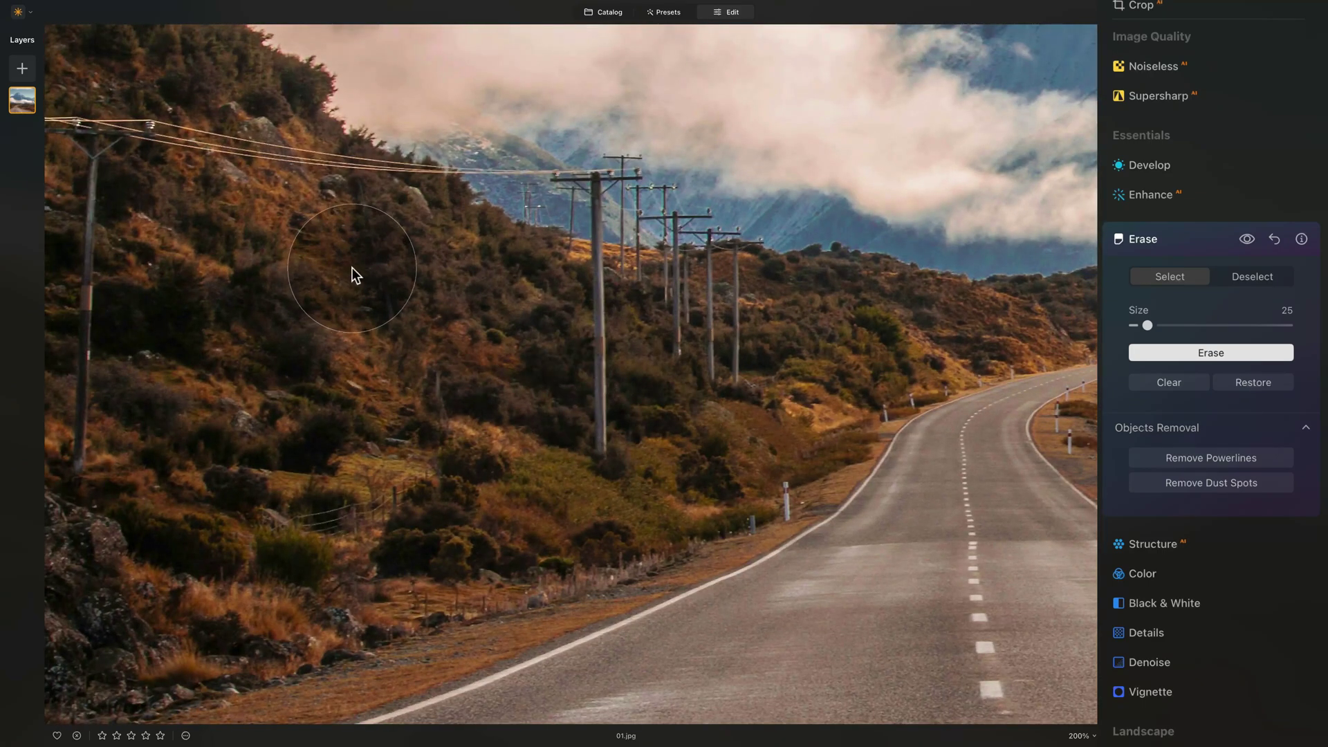
# Step: Mask the left power pole from top to base with a straight stroke and erase it
pyautogui.moveTo(352, 270); pyautogui.dragTo(411, 301)
pyautogui.scroll(3, 135, 231)
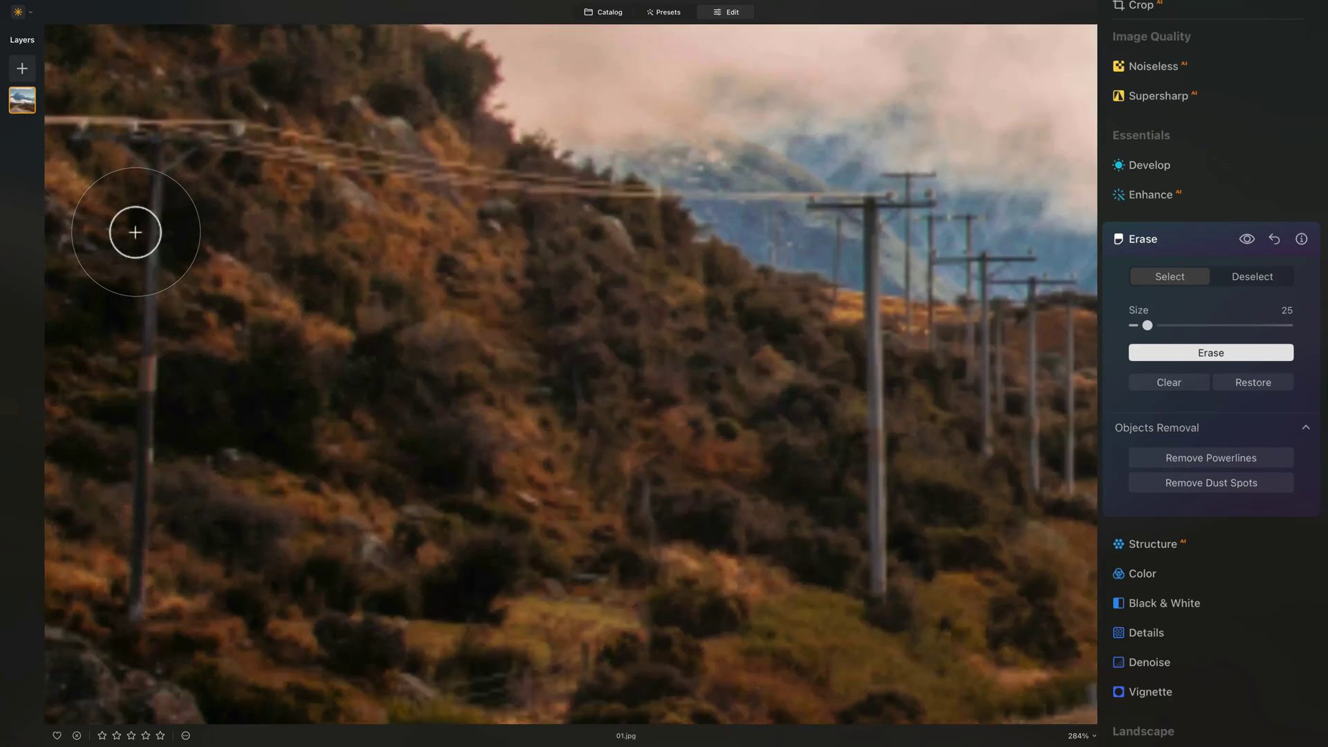
pyautogui.click(156, 183)
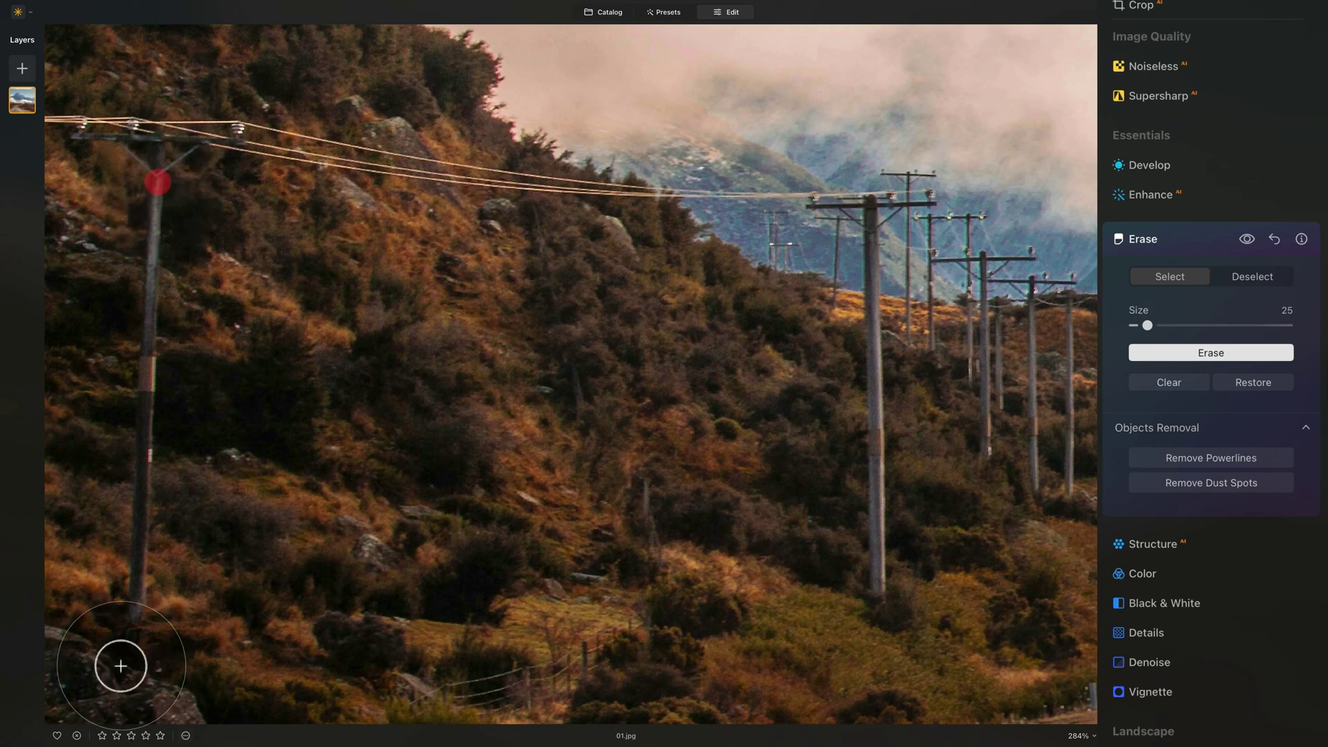
pyautogui.keyDown('shift'); pyautogui.click(135, 612); pyautogui.keyUp('shift')
pyautogui.click(1162, 353)
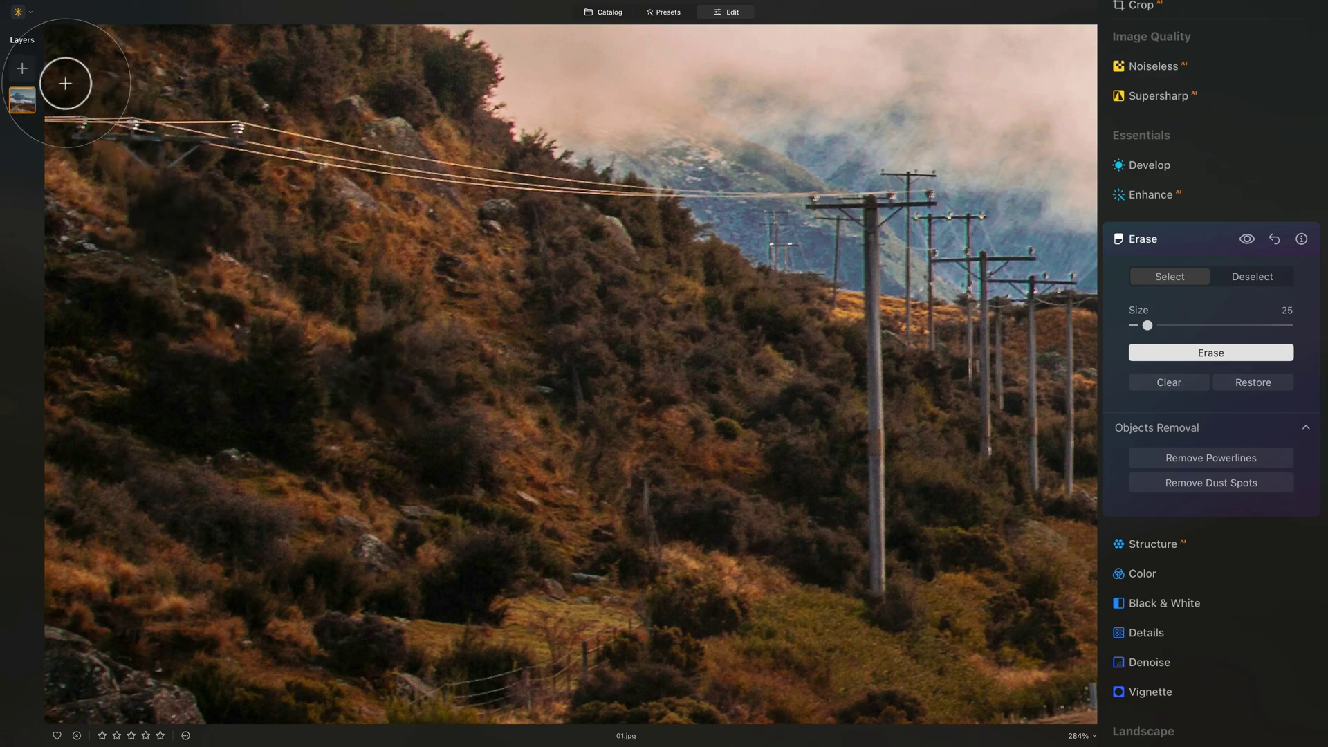
# Step: Zoom closer, mask the crossarm and its two braces, and erase them
pyautogui.scroll(5, 59, 92)
pyautogui.click(189, 201)
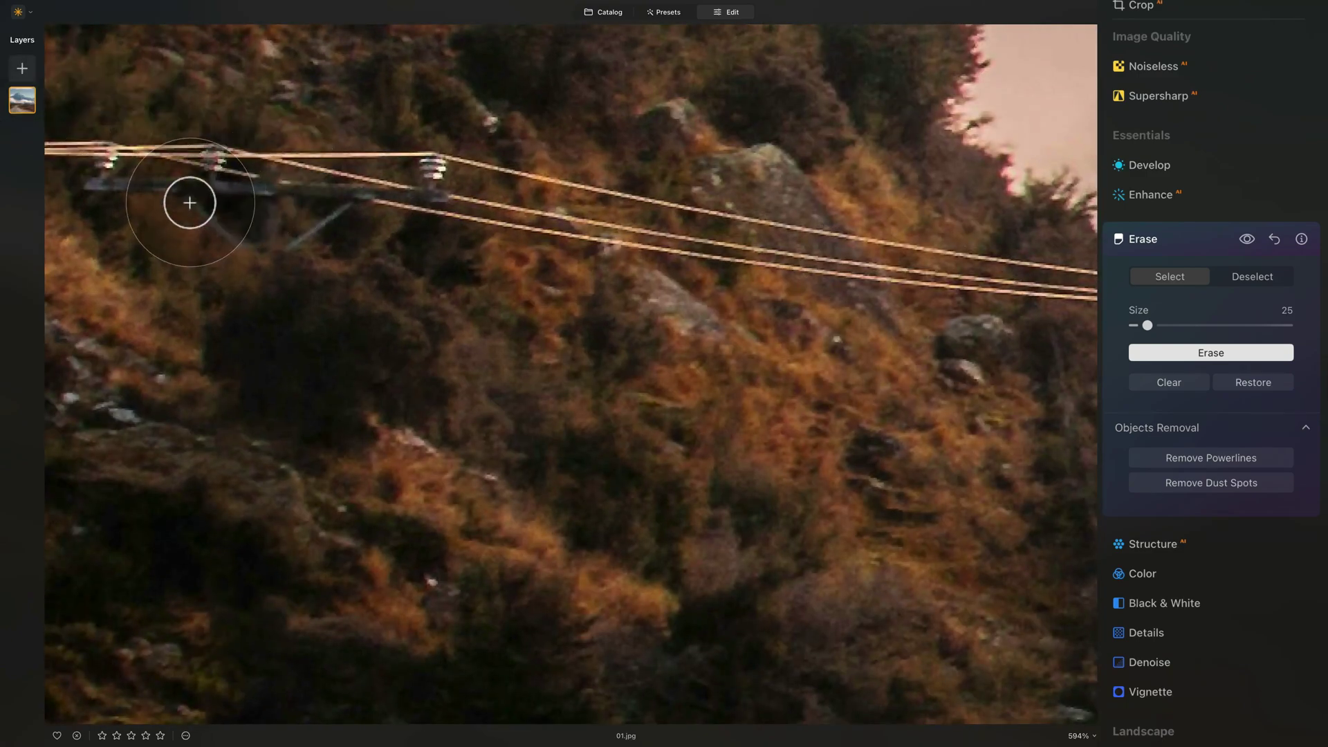
pyautogui.keyDown('shift'); pyautogui.click(238, 247); pyautogui.keyUp('shift')
pyautogui.click(288, 249)
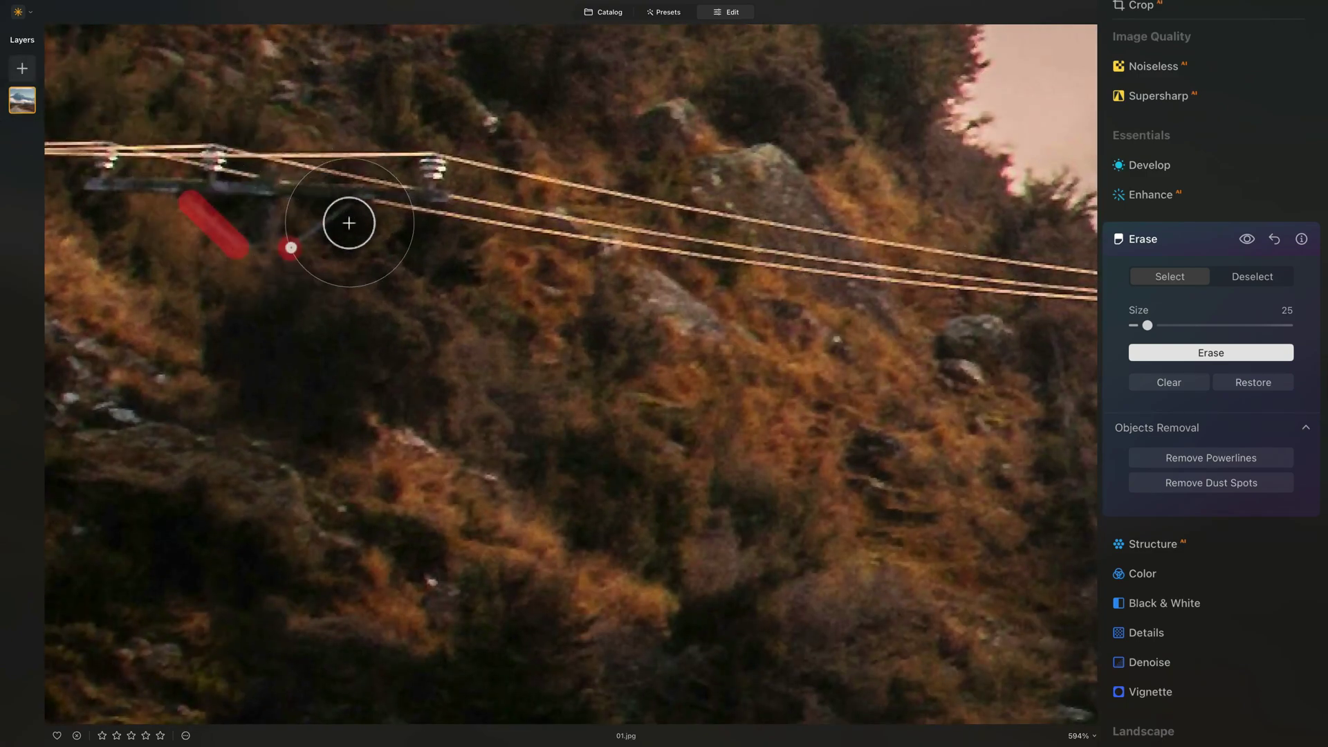
pyautogui.keyDown('shift'); pyautogui.click(339, 218); pyautogui.keyUp('shift')
pyautogui.click(89, 181)
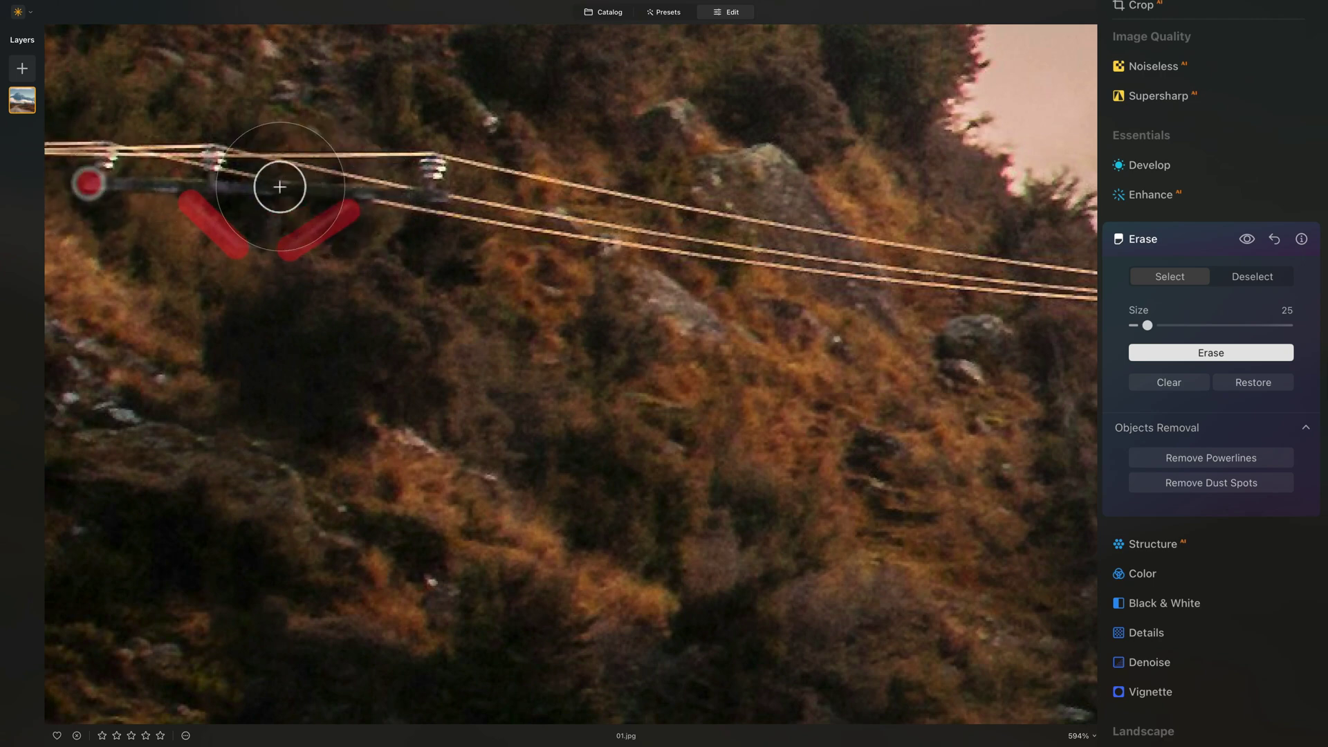
pyautogui.keyDown('shift'); pyautogui.click(385, 189); pyautogui.keyUp('shift')
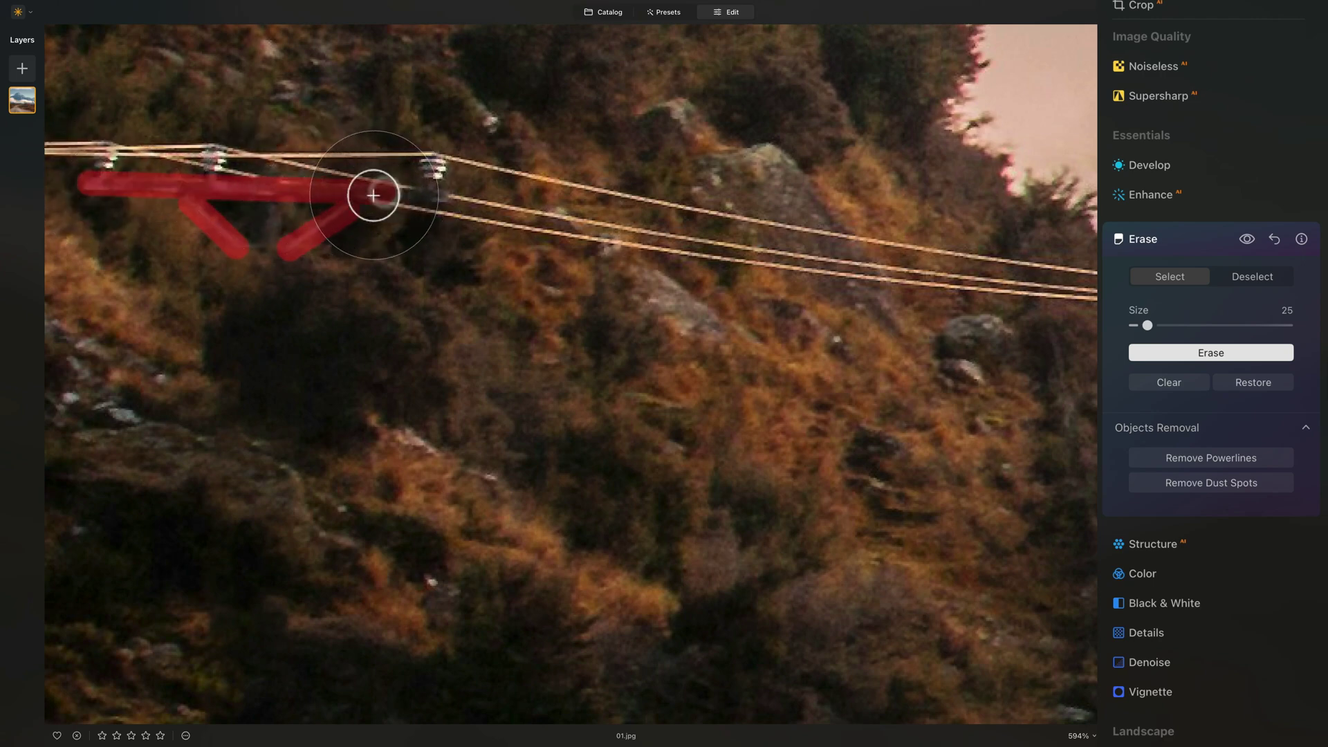
pyautogui.click(1238, 352)
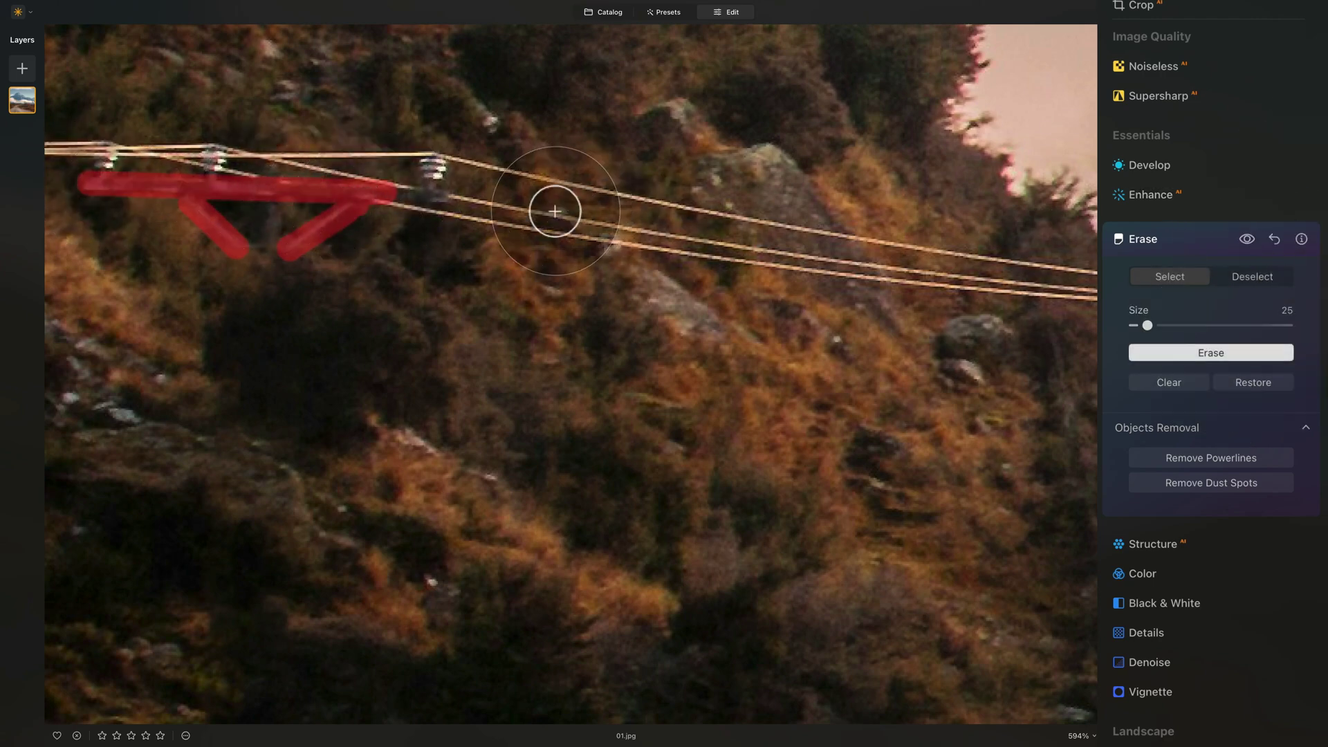
# Step: Zoom in on the wires' left end and start a mask along them
pyautogui.scroll(5, 341, 208)
pyautogui.hscroll(-5, 342, 208)
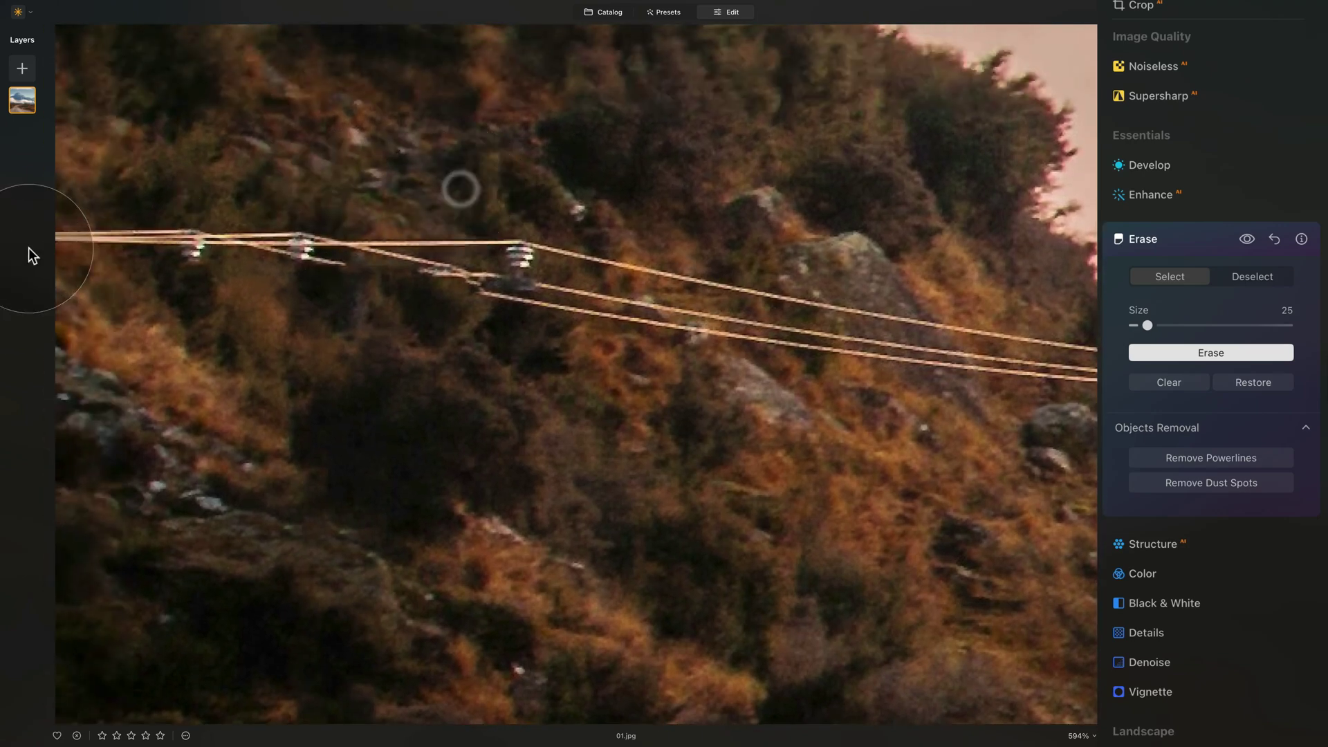
pyautogui.click(59, 237)
# Step: Mask and erase a straight section of the wires, then their left ends
pyautogui.keyDown('shift'); pyautogui.click(197, 232); pyautogui.keyUp('shift')
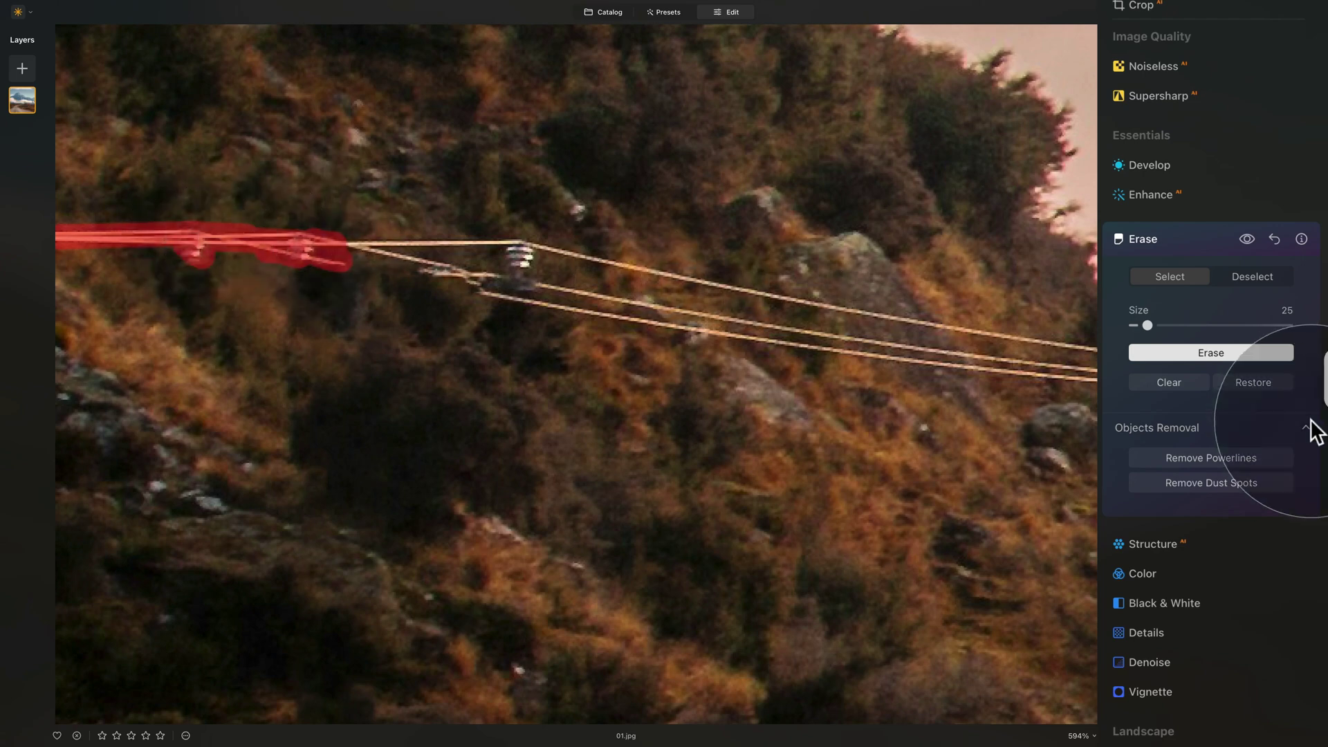
pyautogui.click(1239, 350)
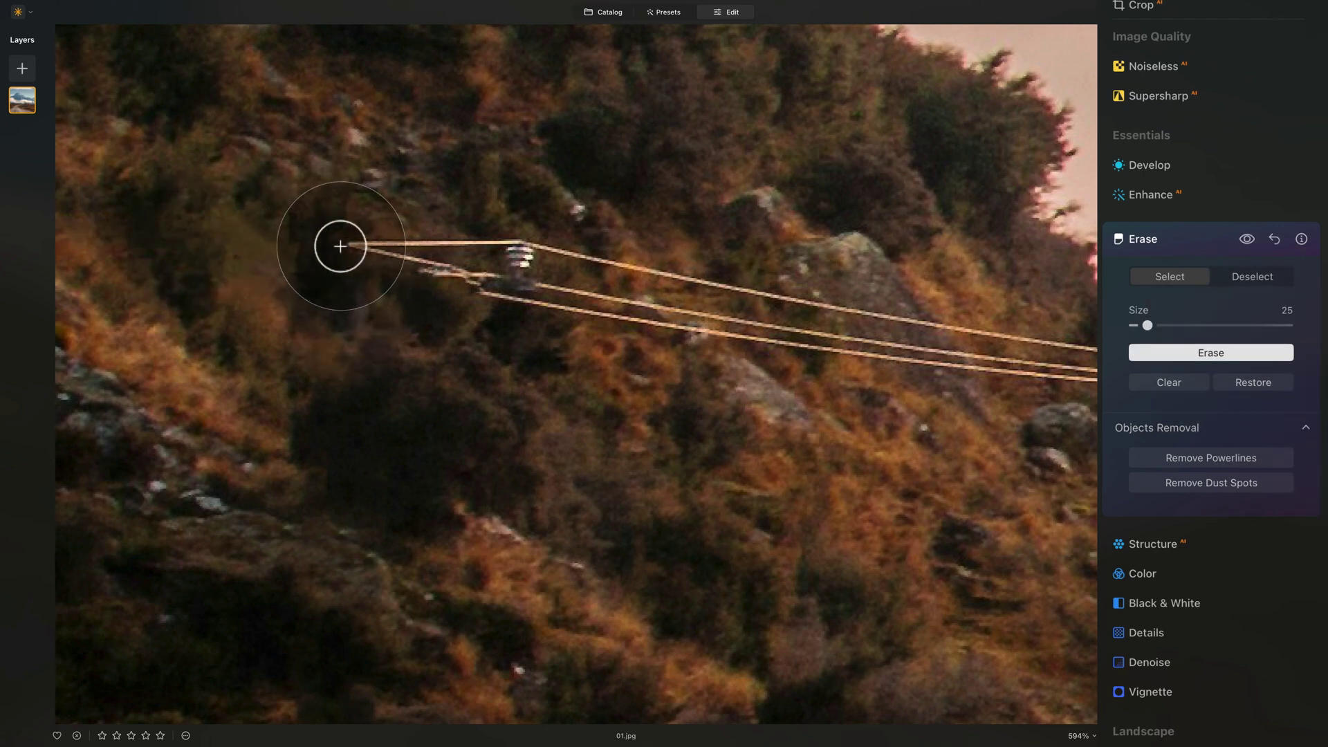
pyautogui.click(351, 243)
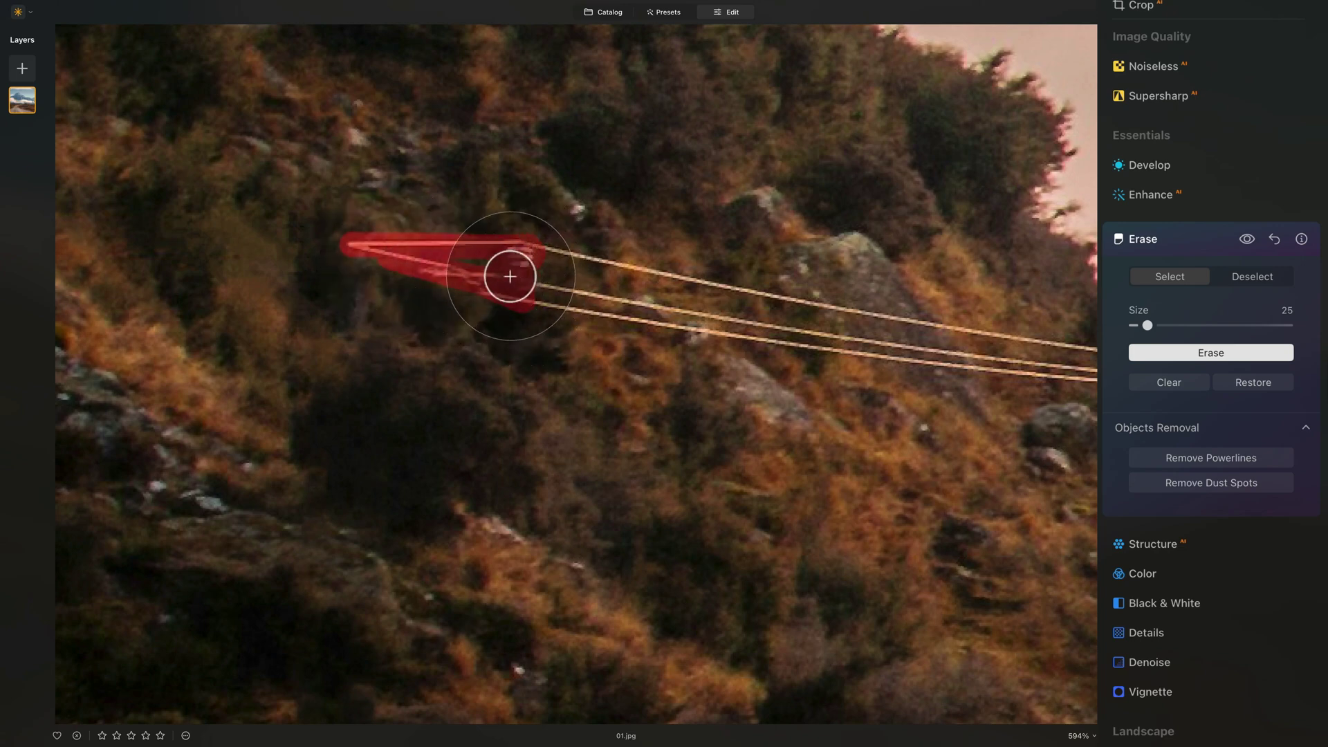
pyautogui.click(1230, 355)
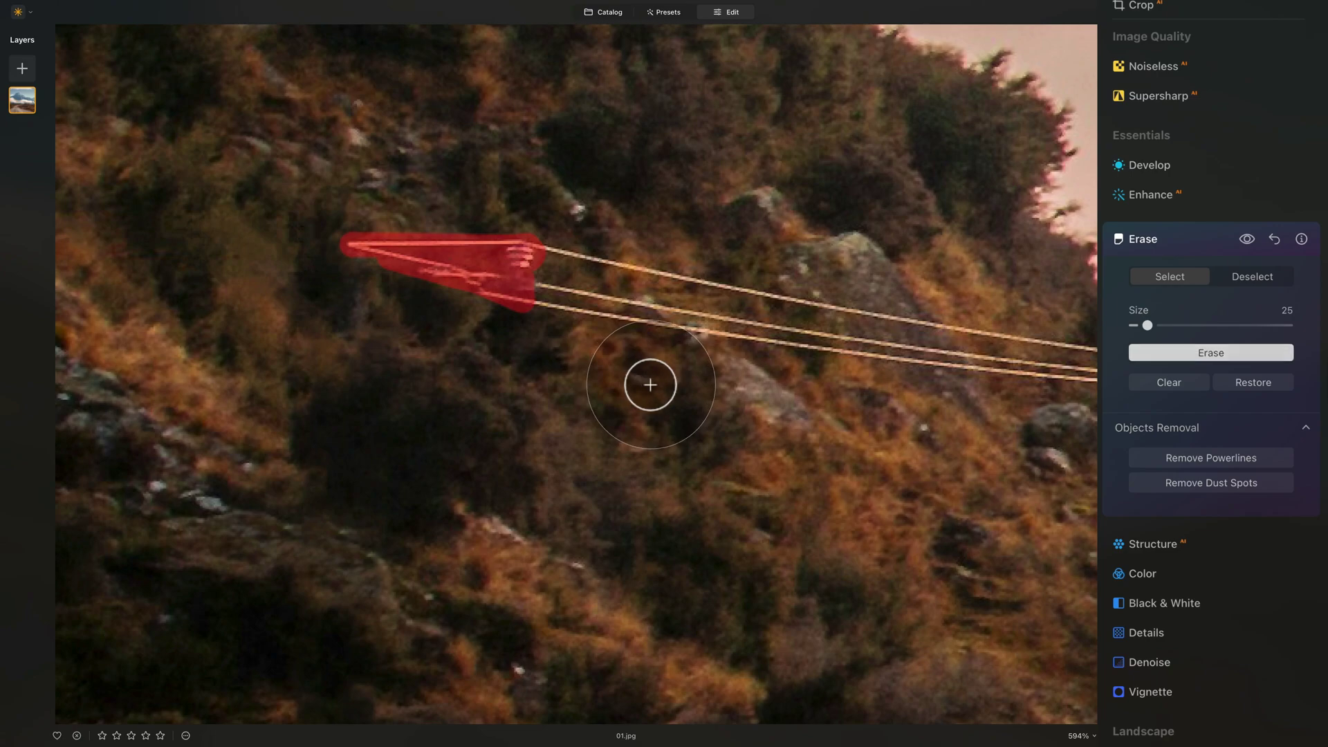
# Step: Zoom closer and erase the remaining powerline segments and top-wire stubs stroke by stroke
pyautogui.scroll(3, 545, 263)
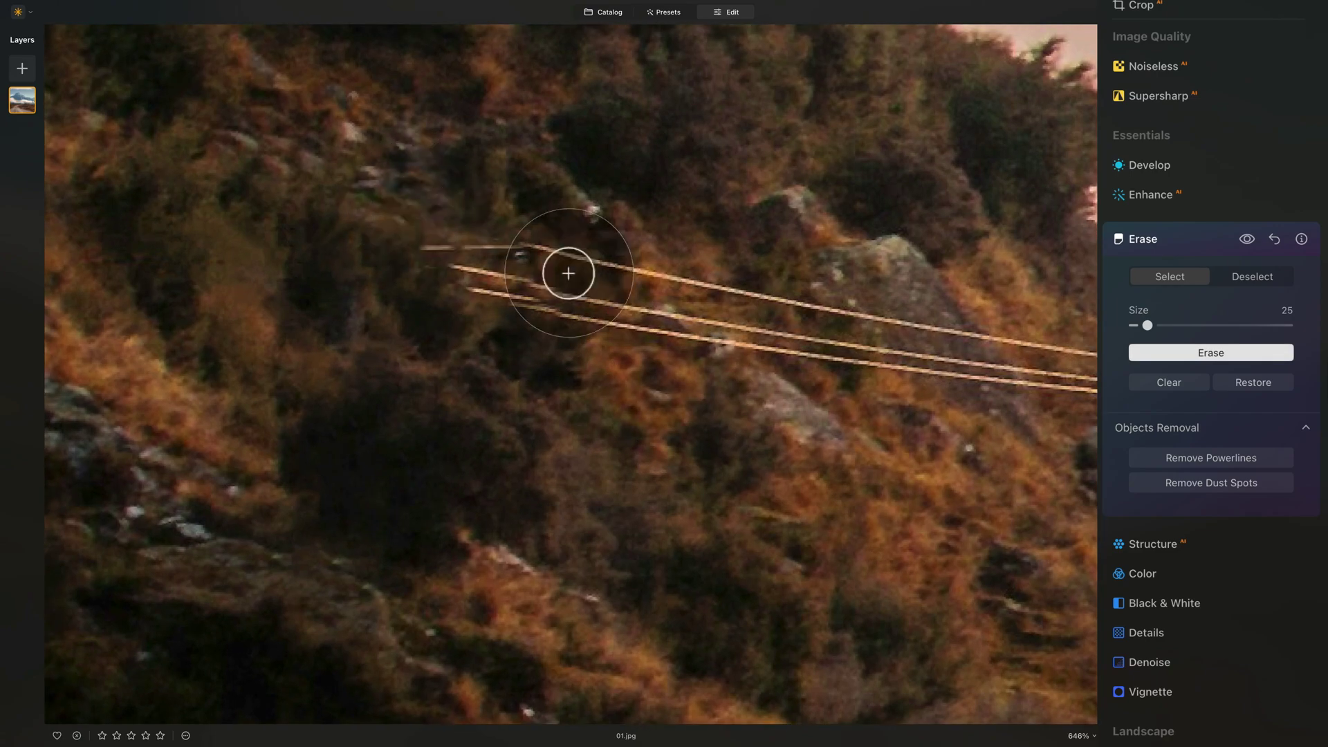
pyautogui.scroll(1, 546, 263)
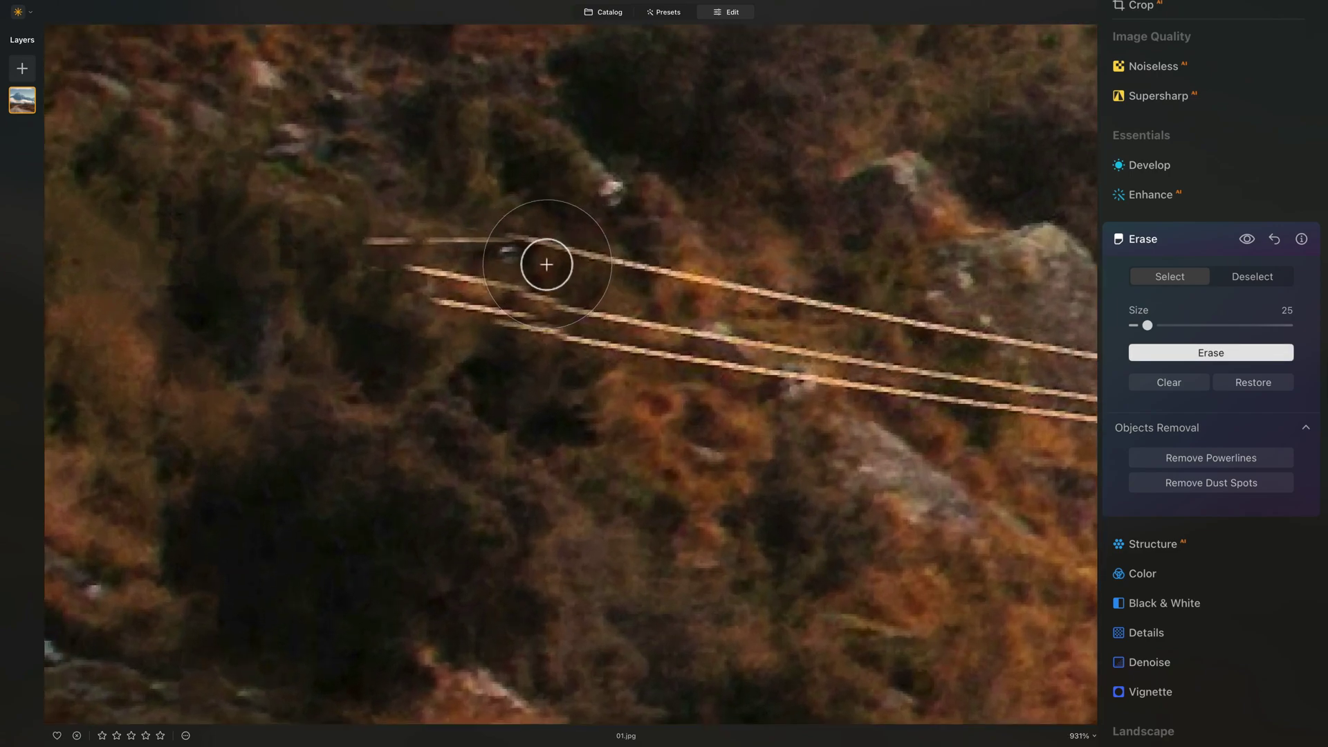
pyautogui.moveTo(362, 240); pyautogui.dragTo(439, 236)
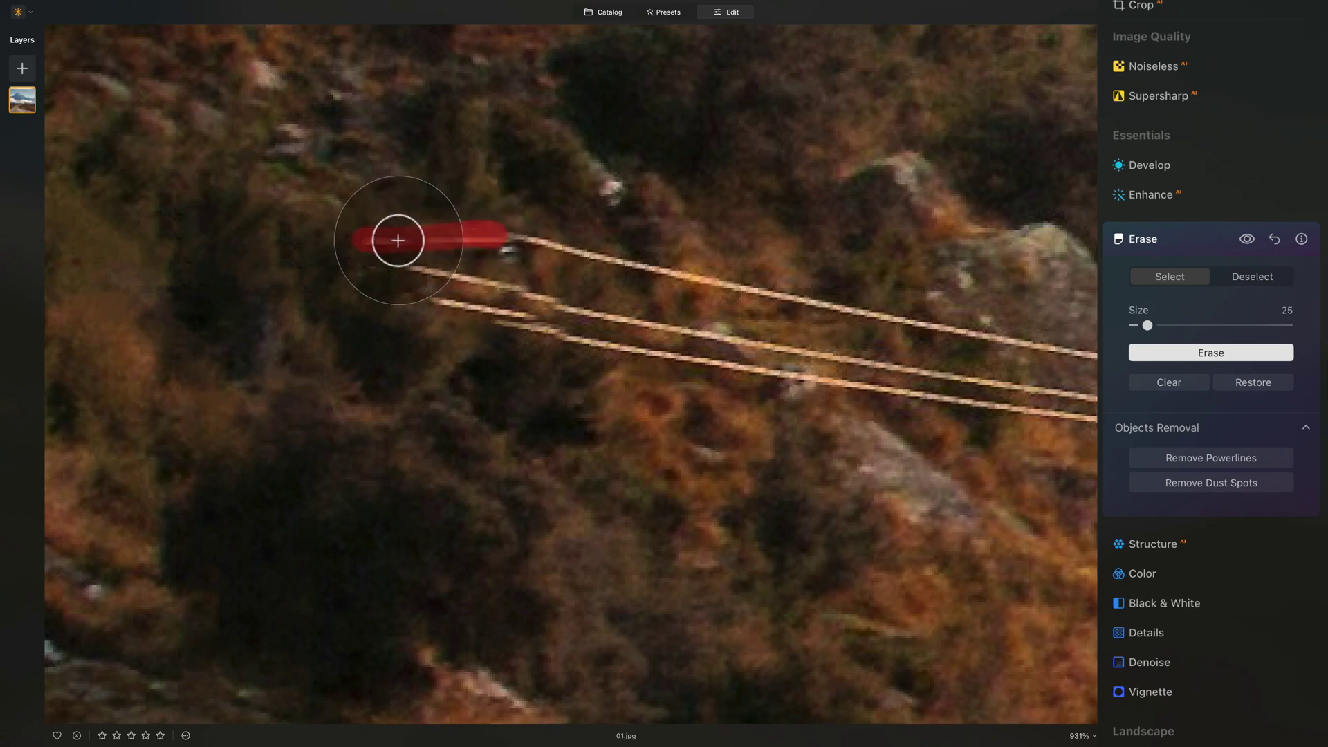
pyautogui.click(1185, 352)
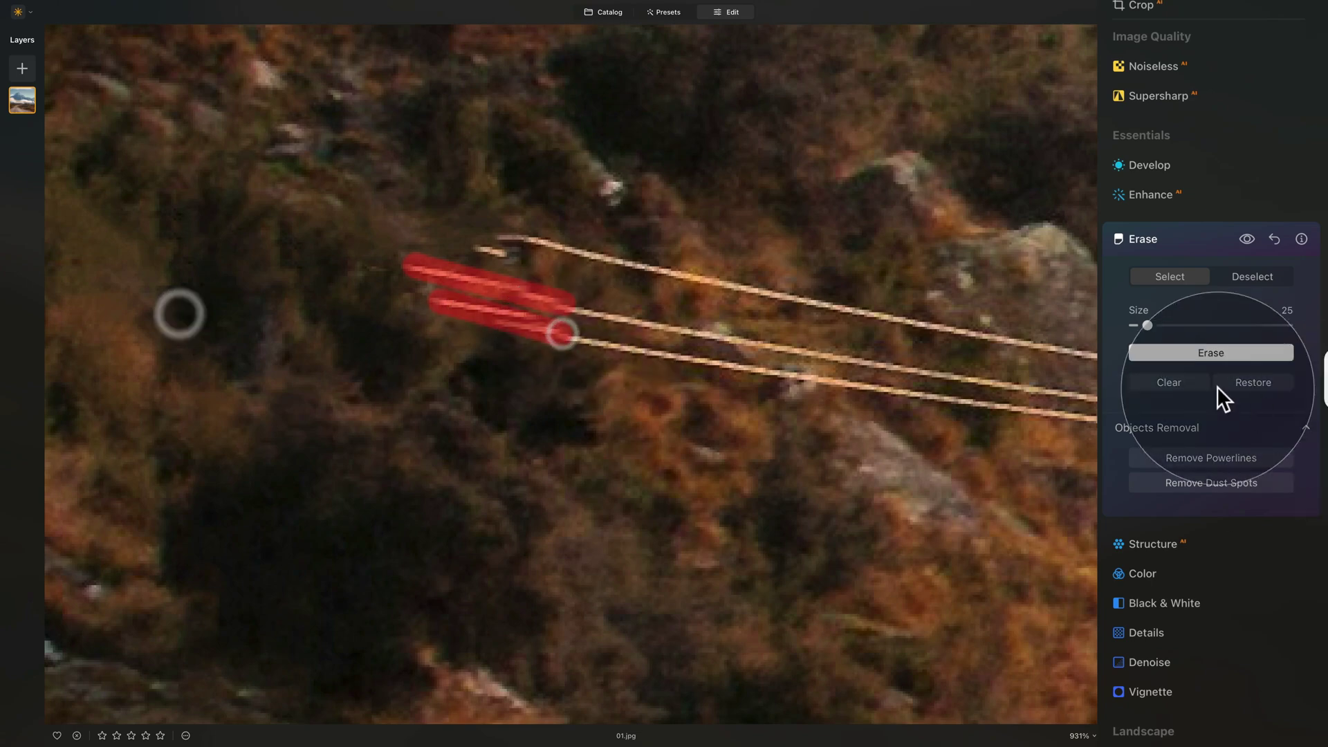
pyautogui.click(1169, 356)
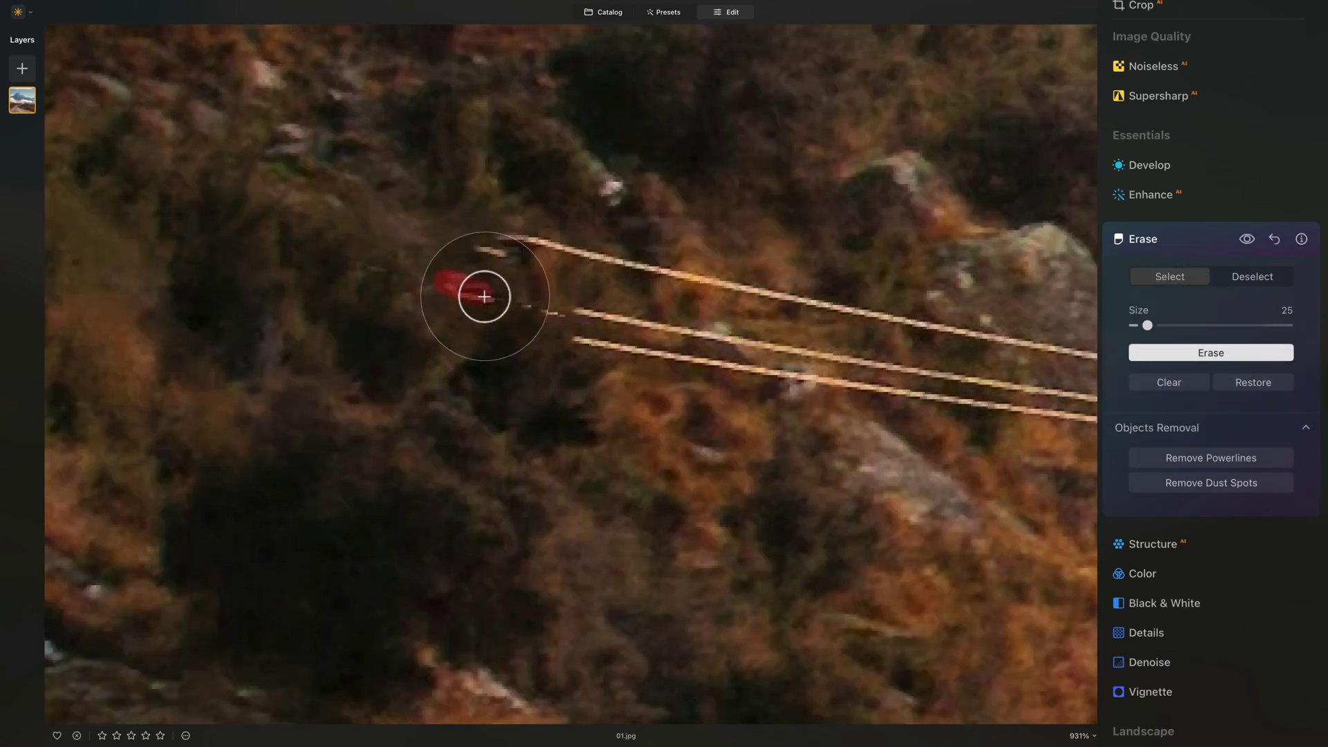
pyautogui.moveTo(511, 300); pyautogui.dragTo(622, 314)
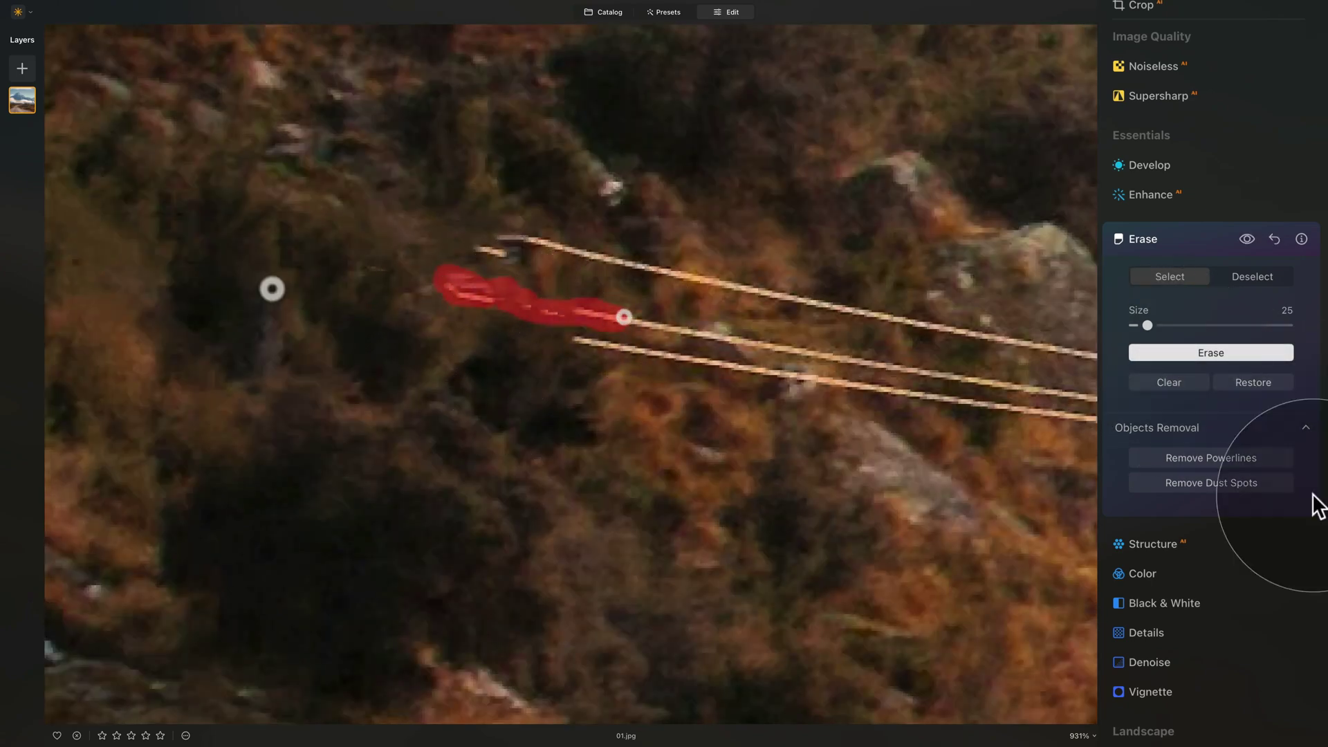
pyautogui.click(1228, 354)
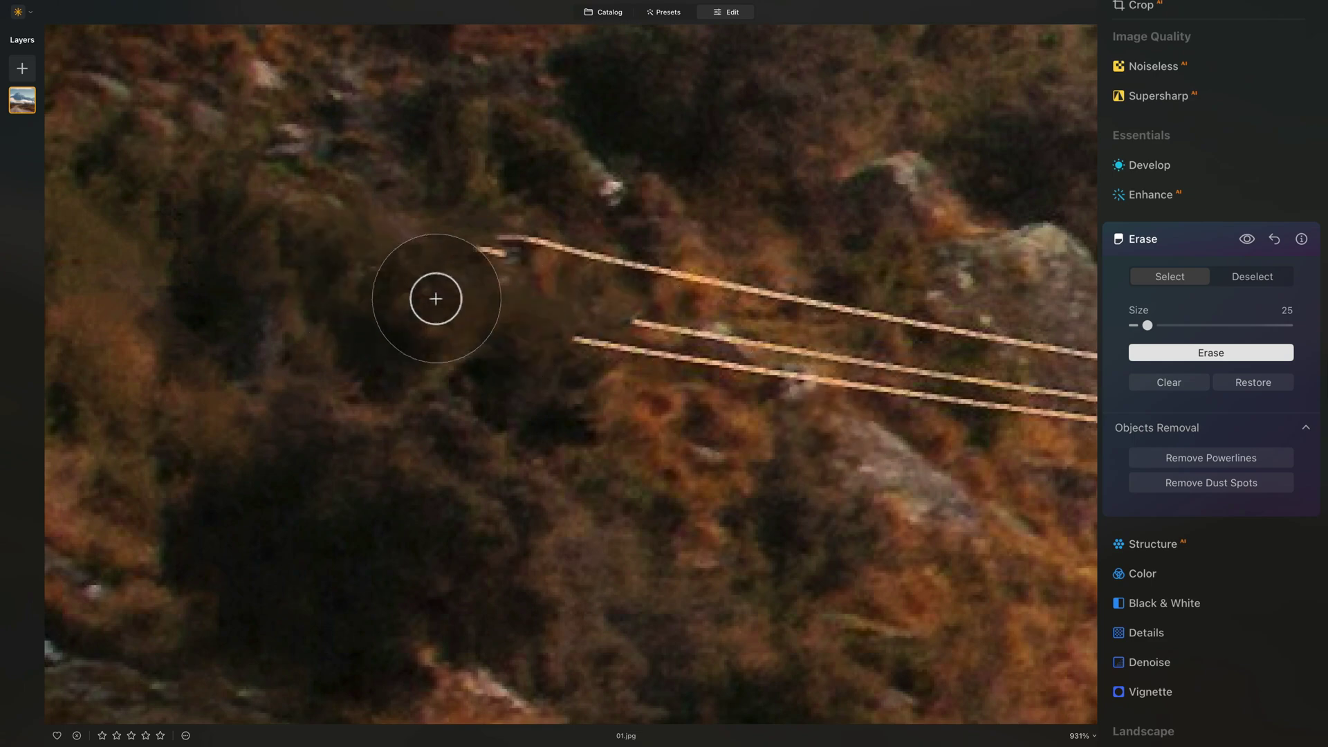
pyautogui.moveTo(498, 237); pyautogui.dragTo(522, 257)
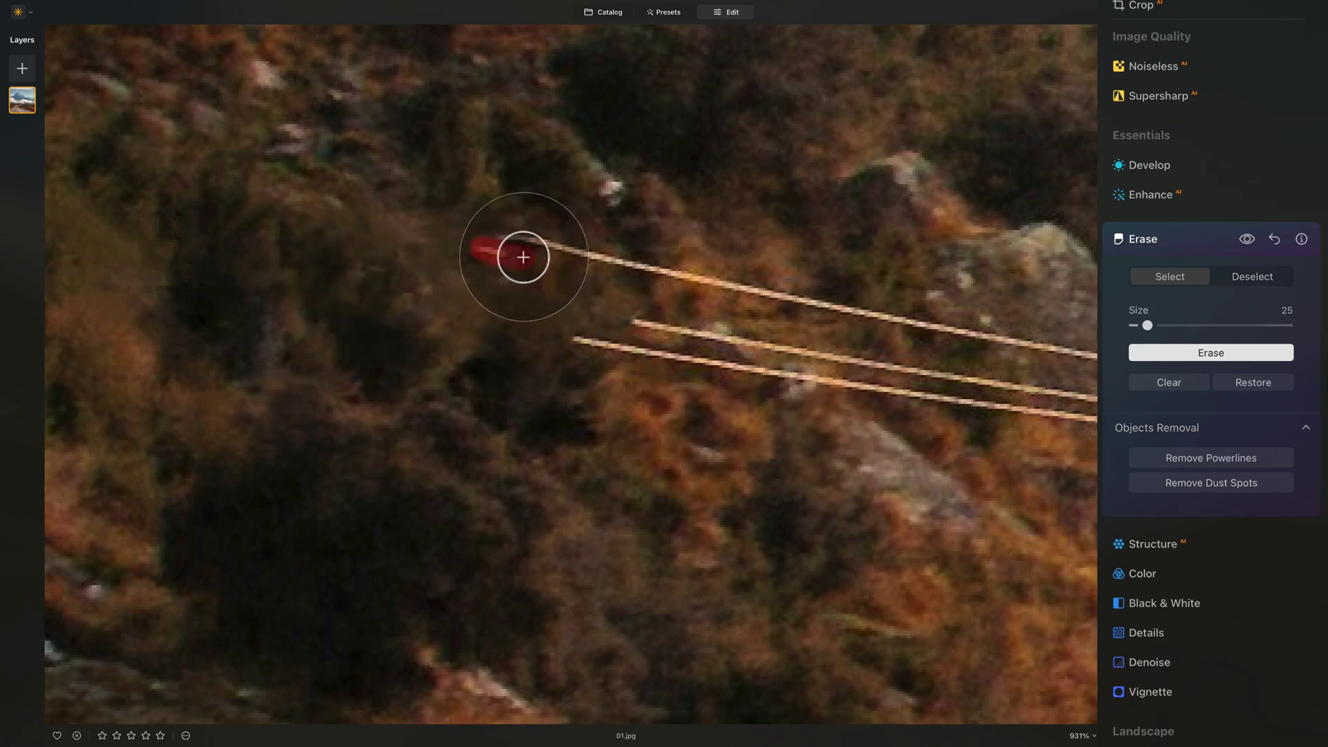
pyautogui.click(1242, 355)
pyautogui.moveTo(498, 231); pyautogui.dragTo(551, 246)
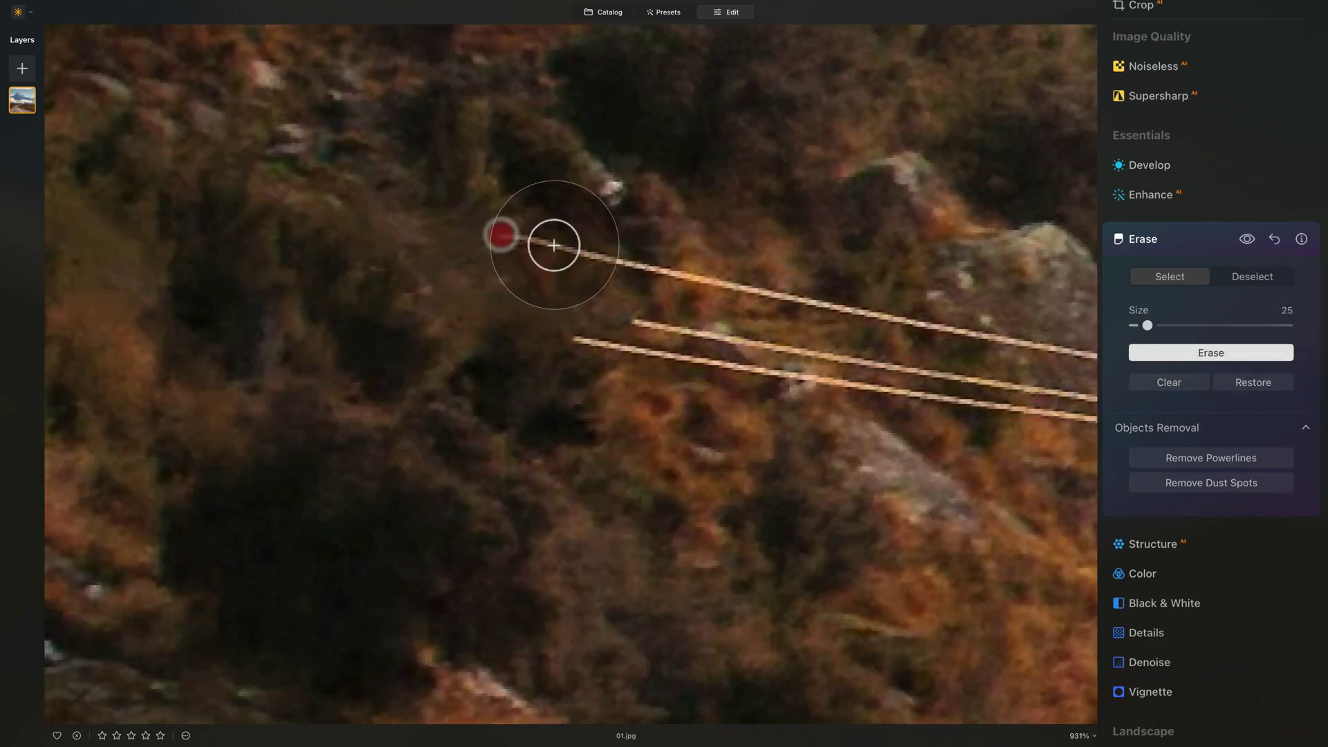
# Step: Mask the top hillside wire with straight strokes out to the photo's right edge
pyautogui.scroll(-3, 697, 279)
pyautogui.scroll(-1, 699, 278)
pyautogui.keyDown('shift'); pyautogui.click(702, 309); pyautogui.keyUp('shift')
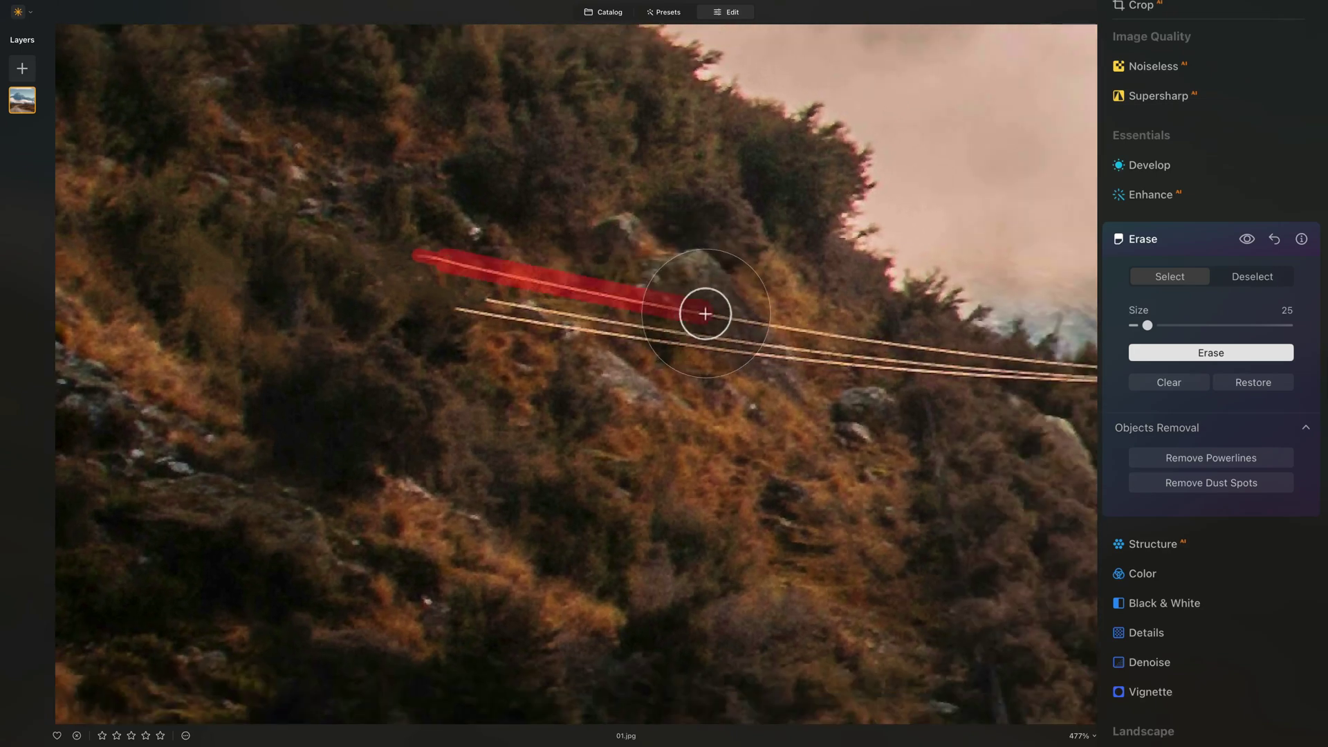
pyautogui.keyDown('shift'); pyautogui.click(1009, 355); pyautogui.keyUp('shift')
pyautogui.moveTo(1023, 360); pyautogui.dragTo(736, 315)
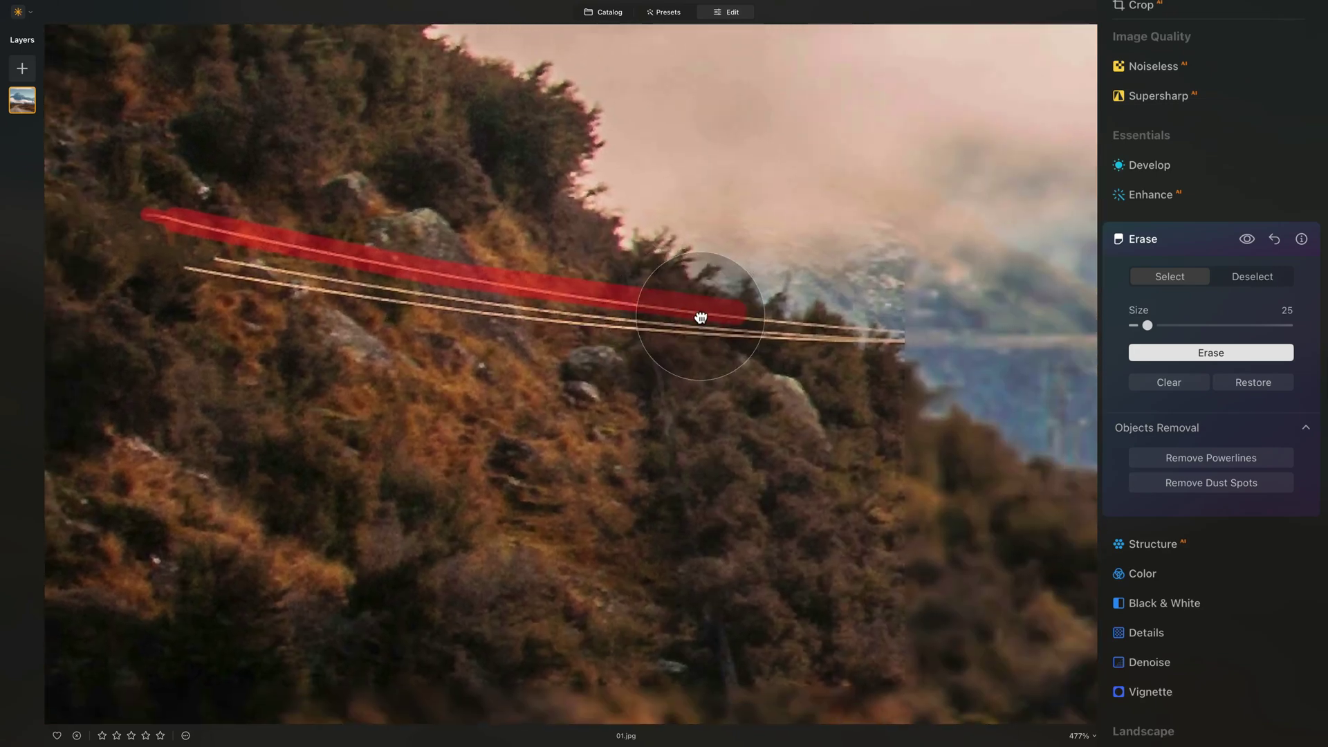
pyautogui.keyDown('shift'); pyautogui.click(954, 334); pyautogui.keyUp('shift')
pyautogui.keyDown('shift'); pyautogui.click(996, 341); pyautogui.keyUp('shift')
pyautogui.keyDown('shift'); pyautogui.click(1078, 342); pyautogui.keyUp('shift')
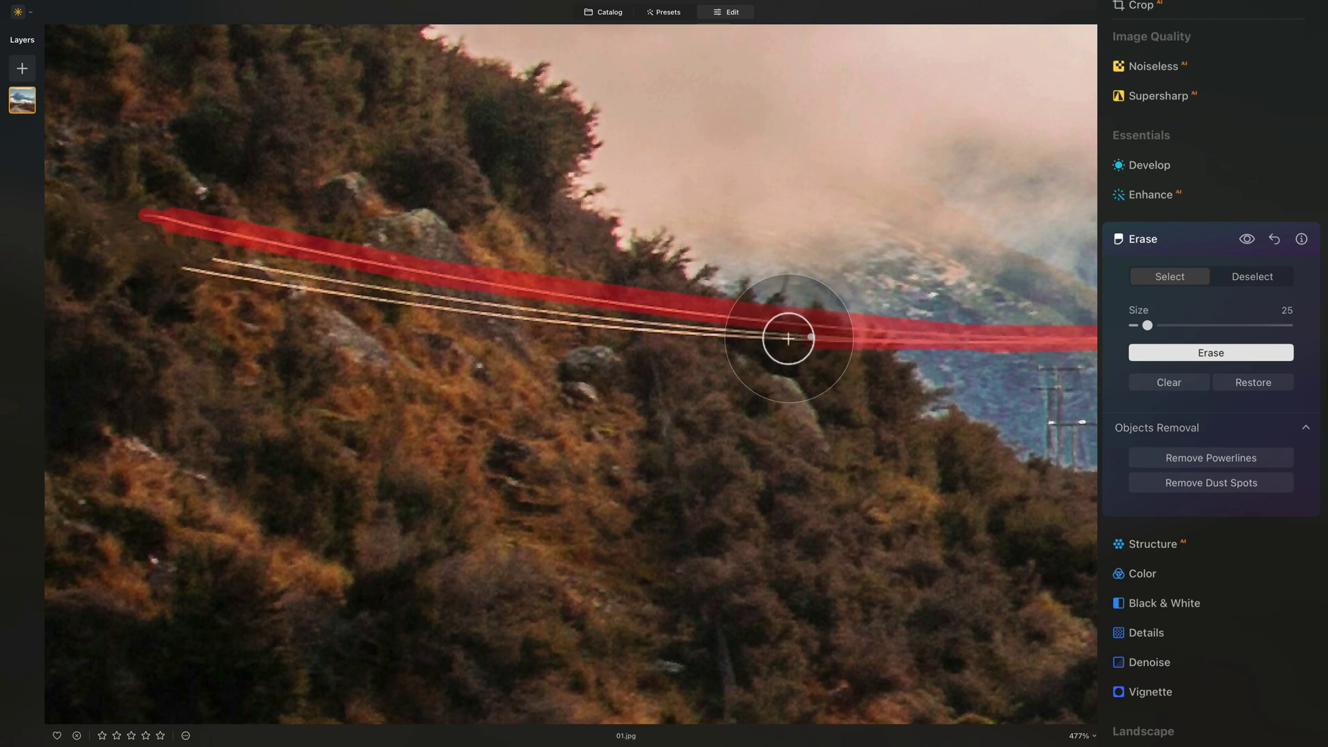
# Step: Mask the lower wire to its left end, erase all masked wires, and fit the photo
pyautogui.keyDown('shift'); pyautogui.click(635, 326); pyautogui.keyUp('shift')
pyautogui.keyDown('shift'); pyautogui.click(451, 302); pyautogui.keyUp('shift')
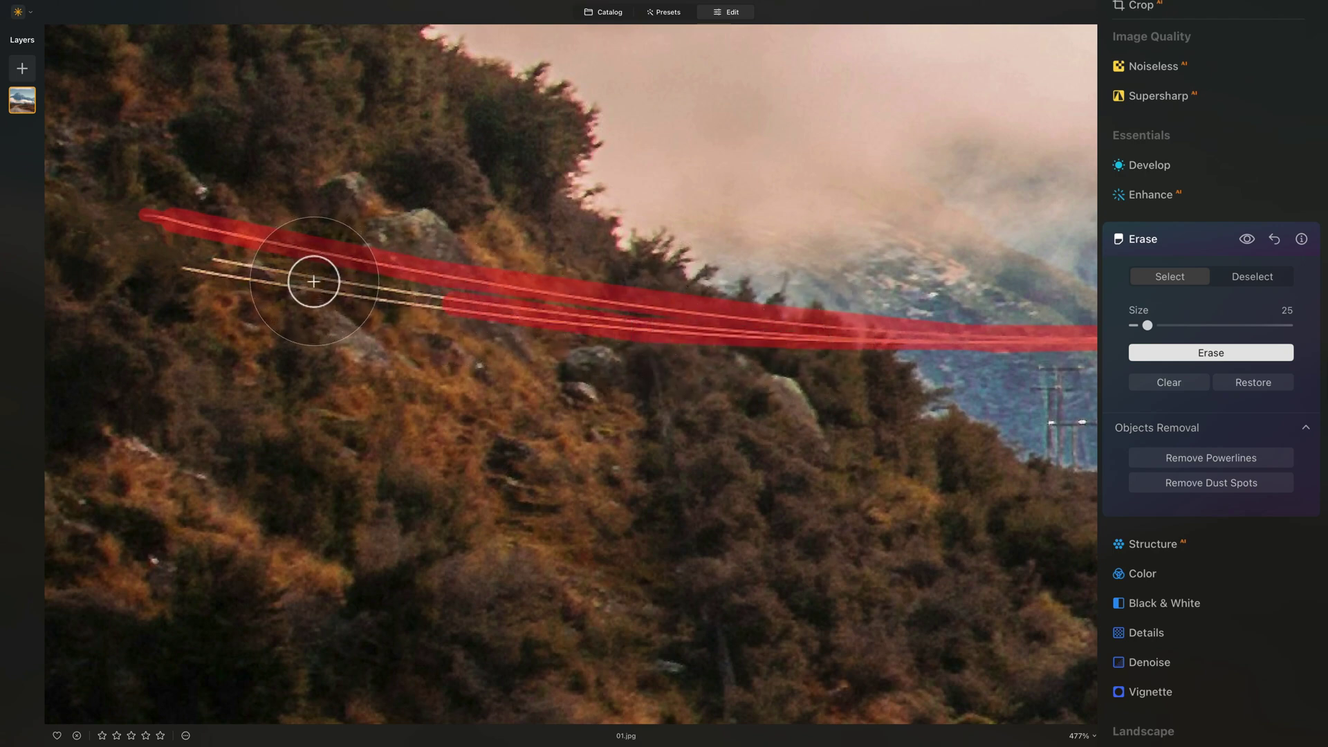
pyautogui.keyDown('shift'); pyautogui.click(235, 272); pyautogui.keyUp('shift')
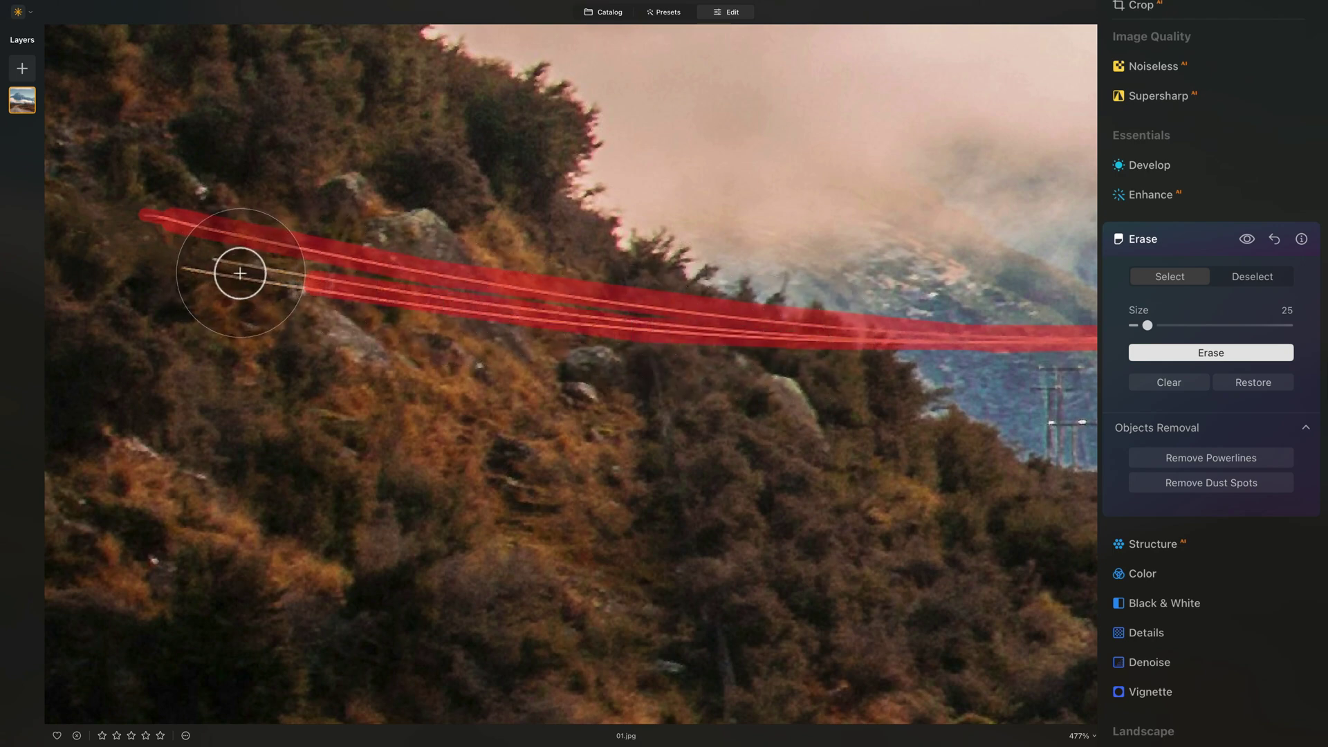
pyautogui.click(203, 268)
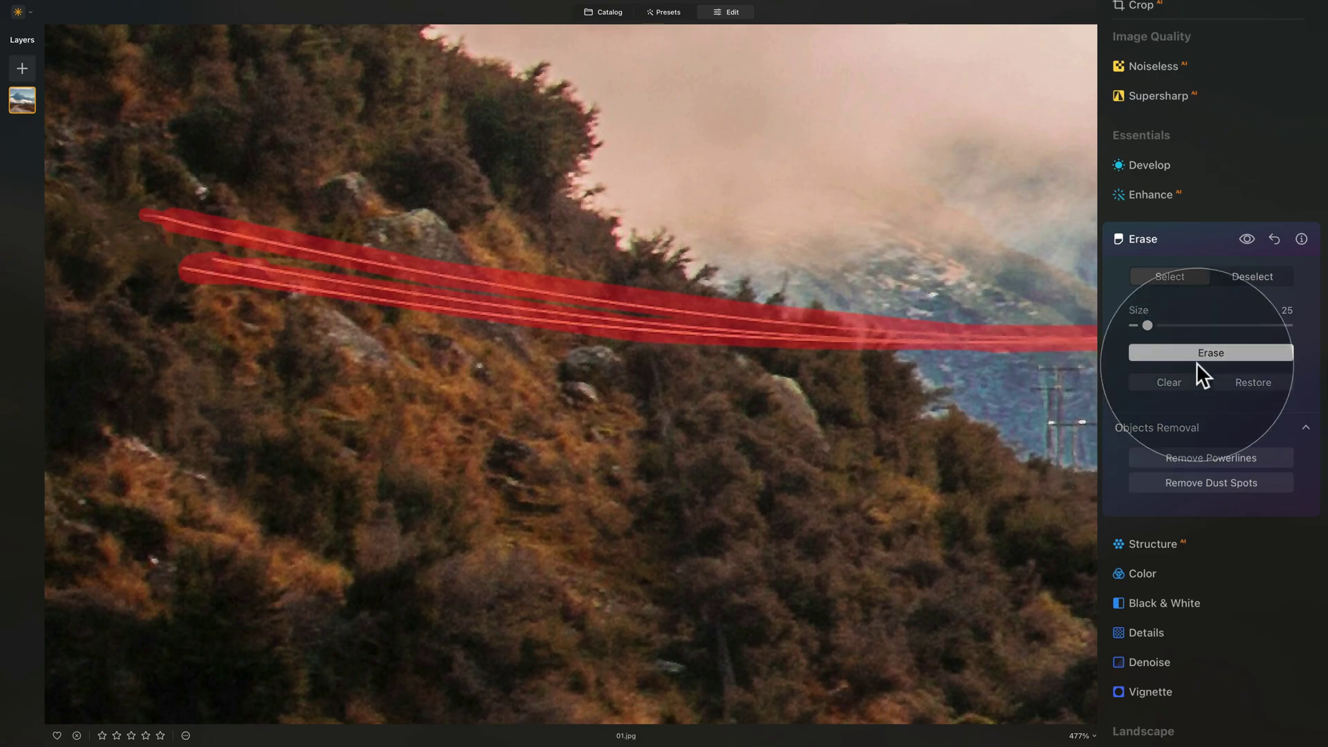
pyautogui.click(1177, 351)
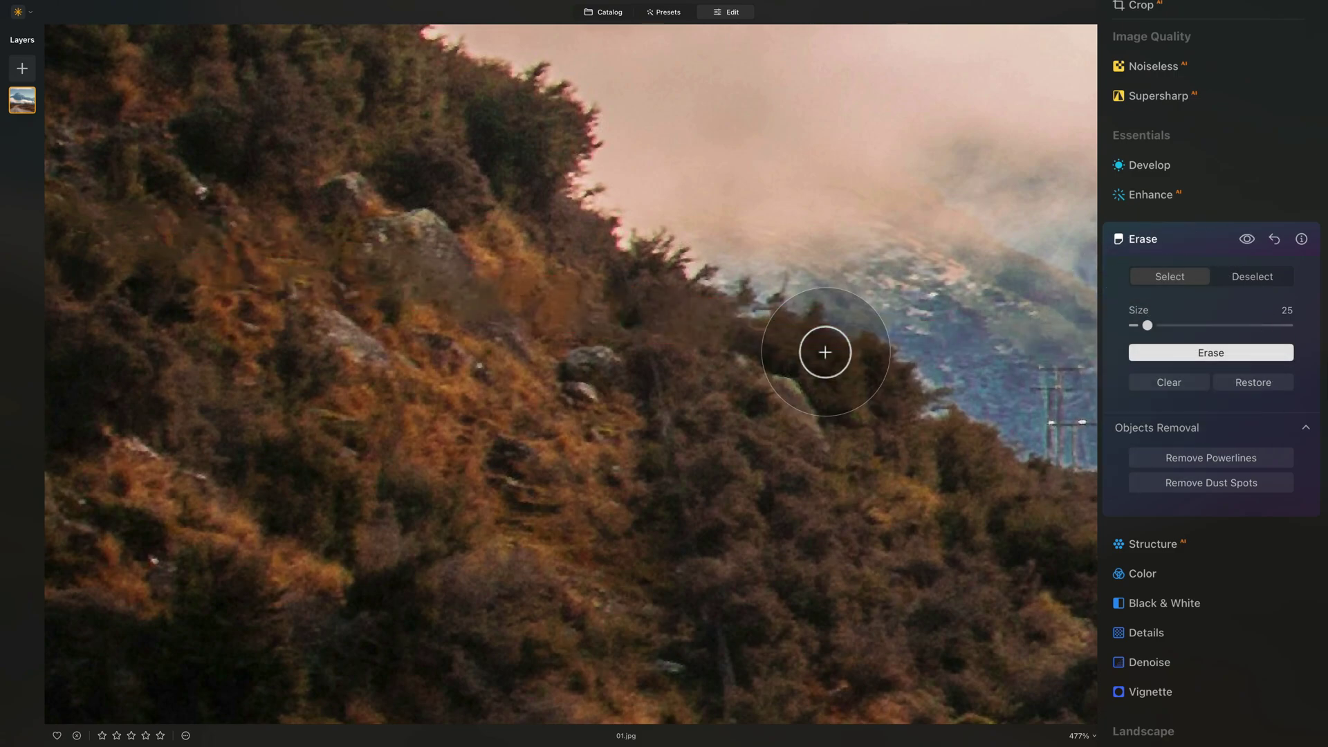
pyautogui.moveTo(948, 385); pyautogui.dragTo(510, 341)
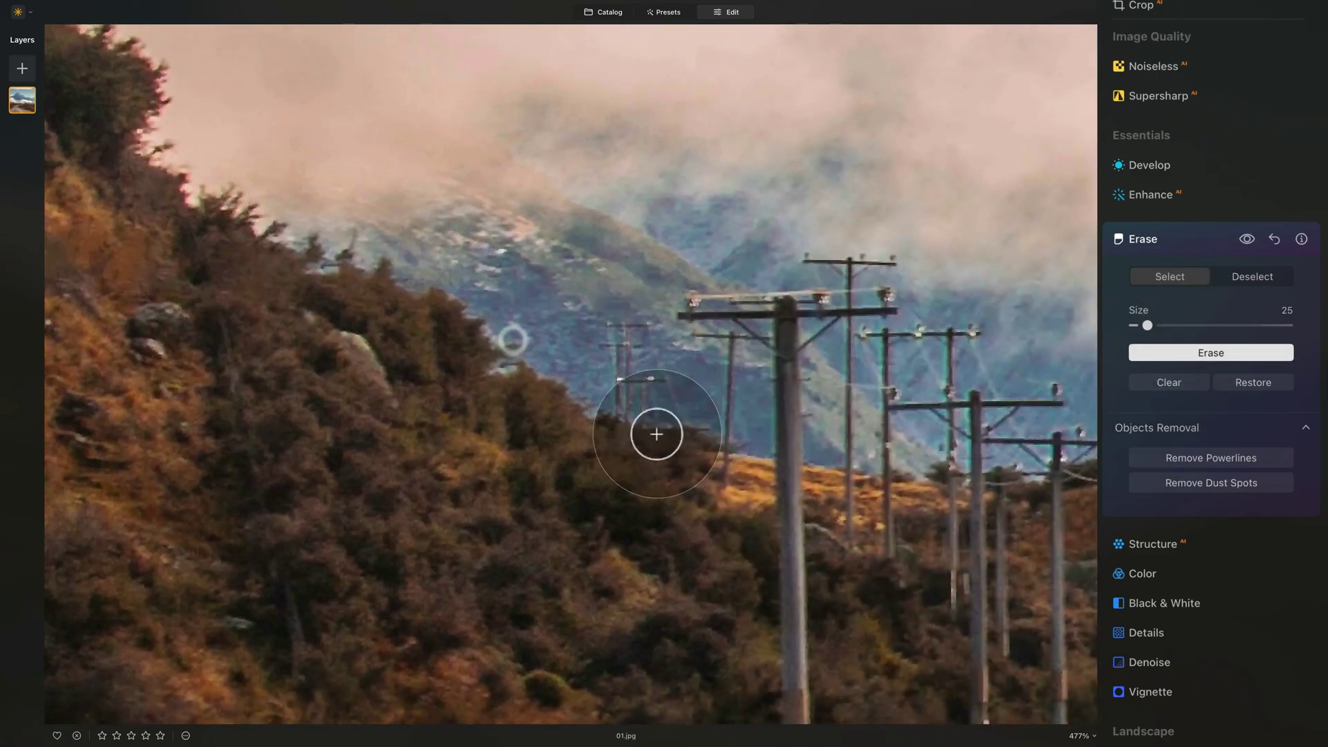
pyautogui.hotkey('ctrl', '0')
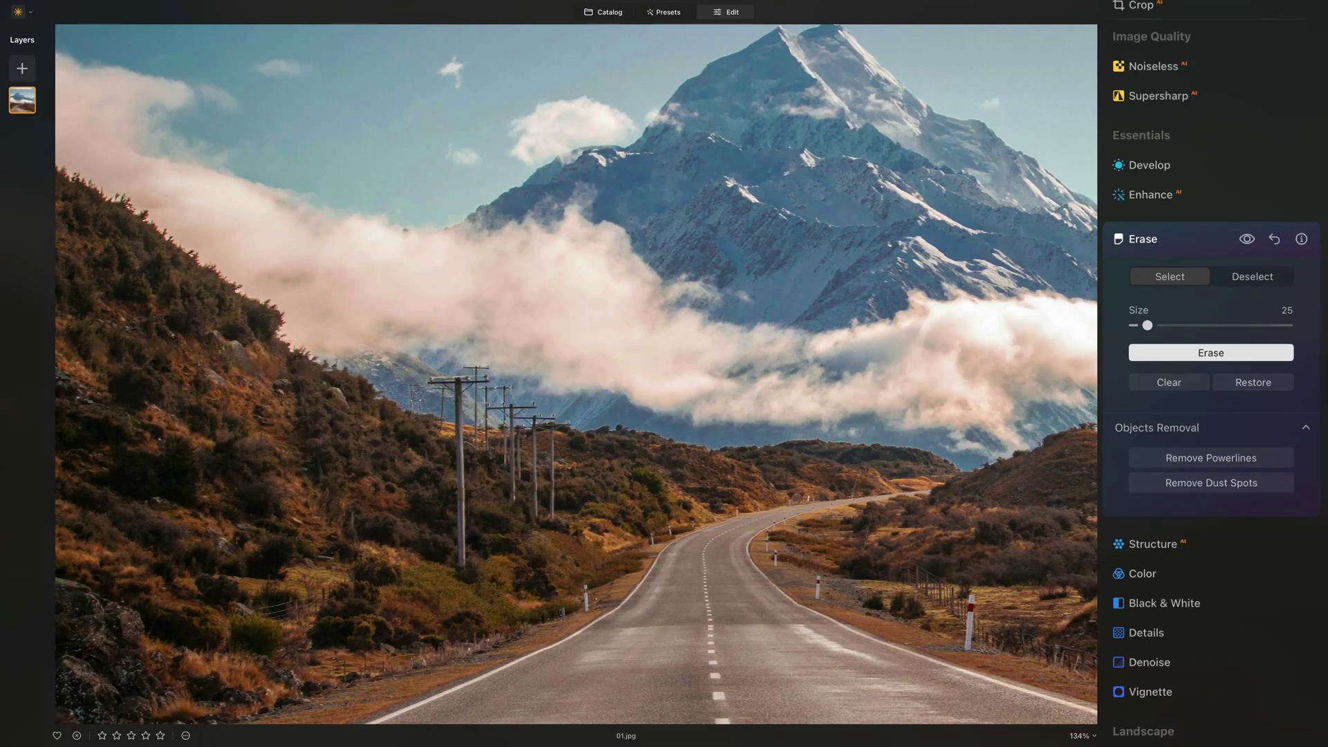
# Step: Preview the road photo before and after erasing, then reveal the four-photo filmstrip
pyautogui.click(1243, 239)
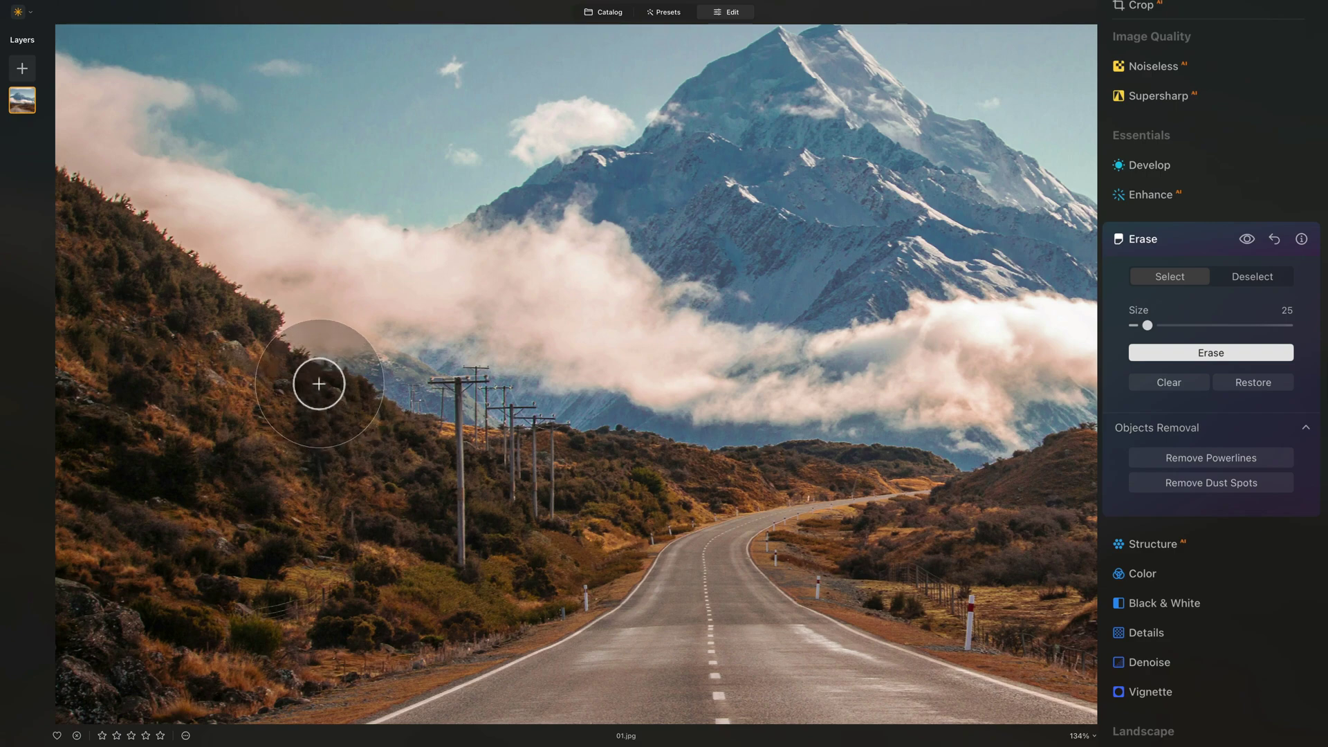
pyautogui.moveTo(1107, 739)
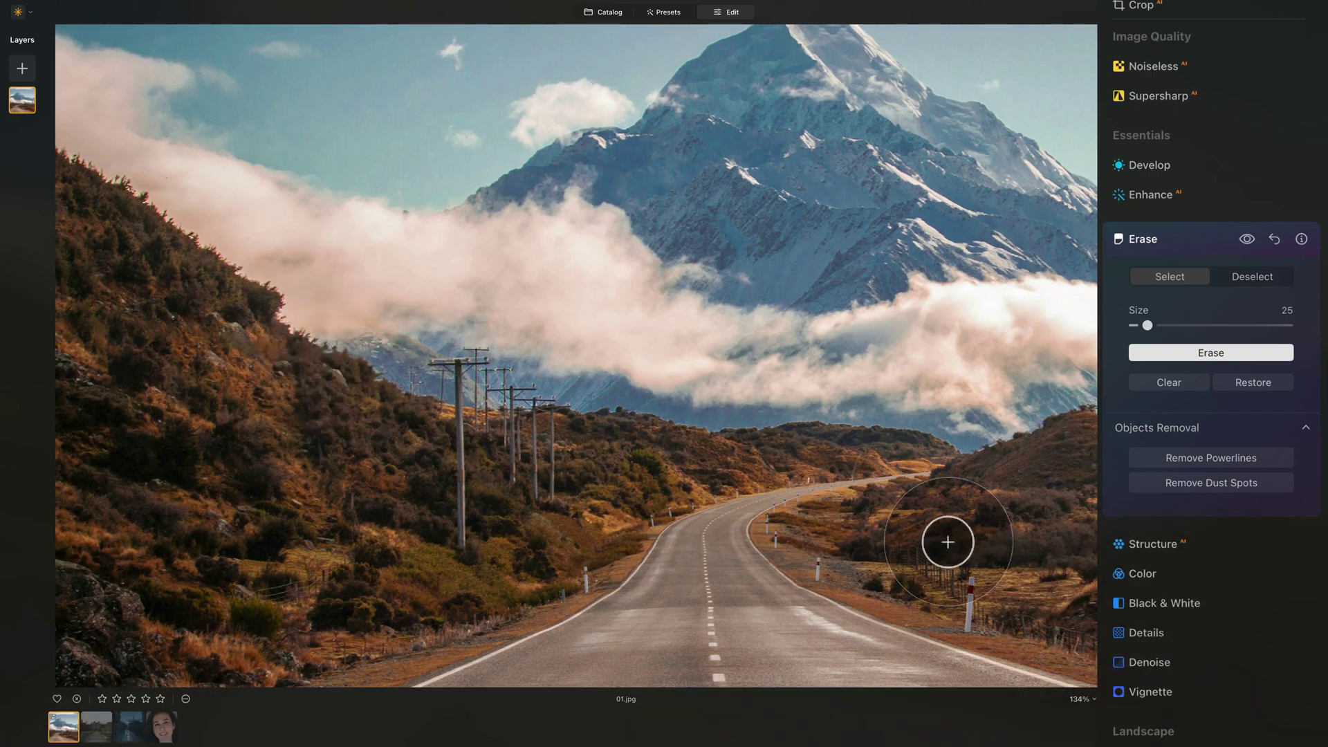
# Step: Open the castle photo 02.dng and set Enhance Accent to 85
pyautogui.click(96, 733)
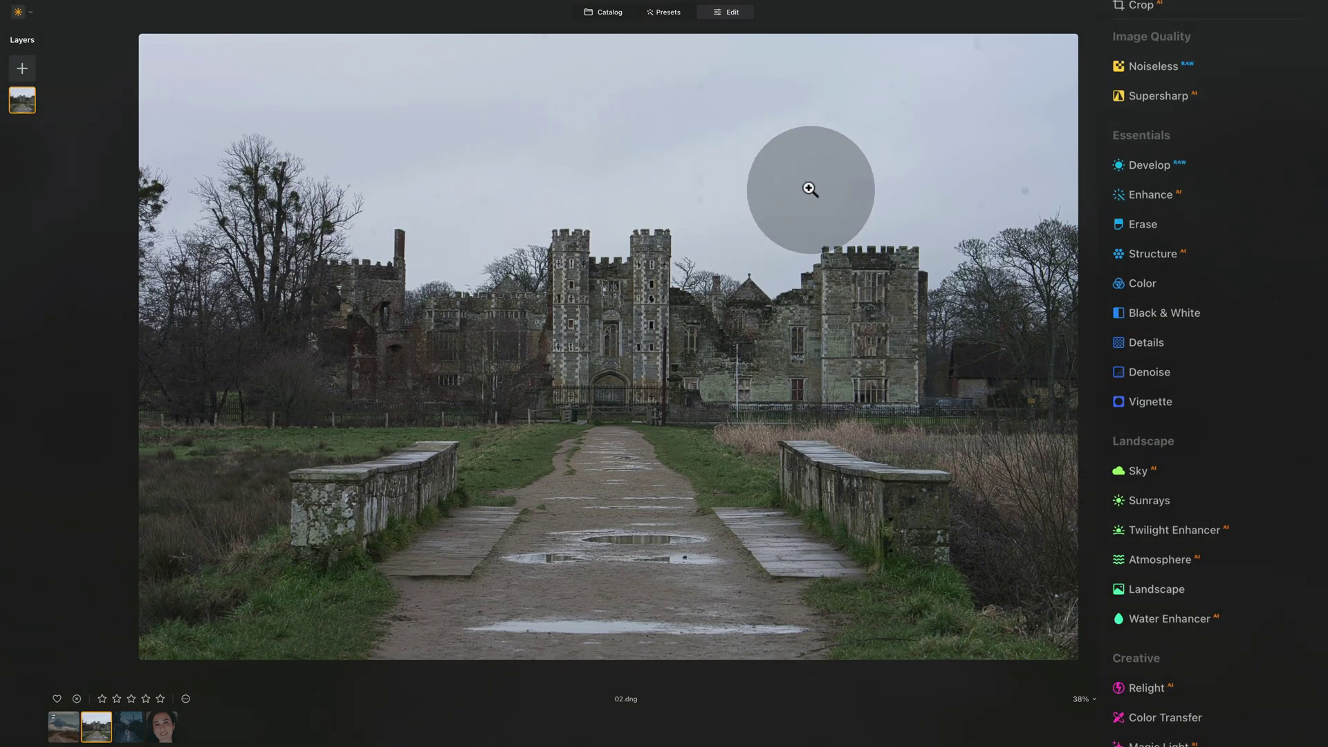
pyautogui.click(1161, 196)
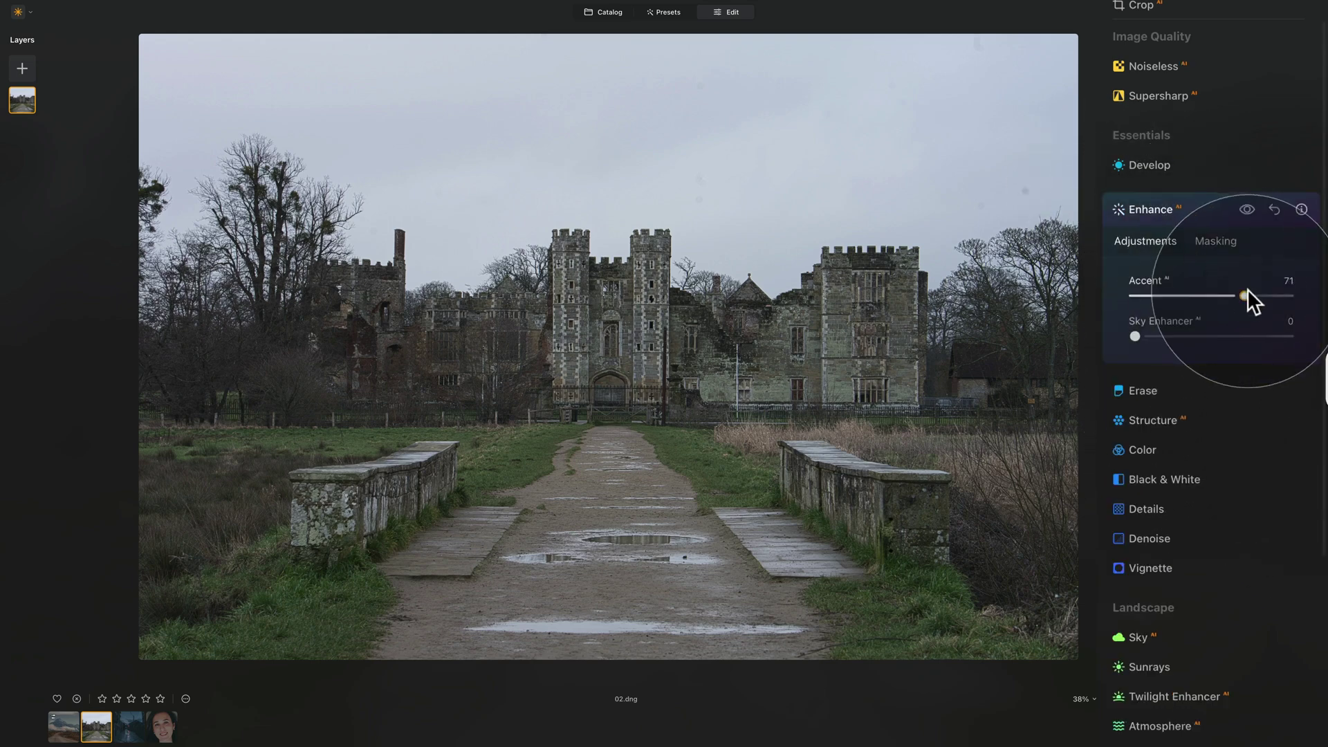
pyautogui.moveTo(1248, 295); pyautogui.dragTo(1265, 295)
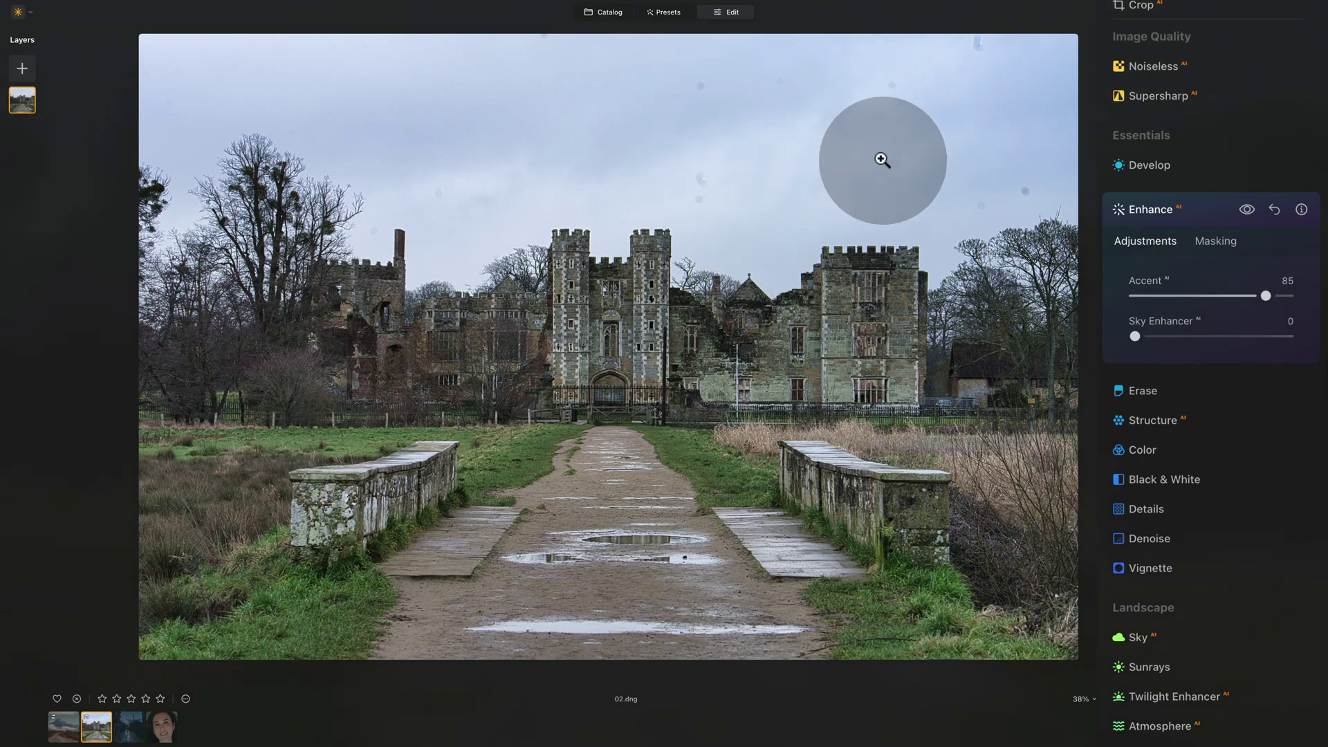
# Step: Switch to Erase on the castle photo, test-paint a few sky spots, then discard those marks
pyautogui.click(1208, 208)
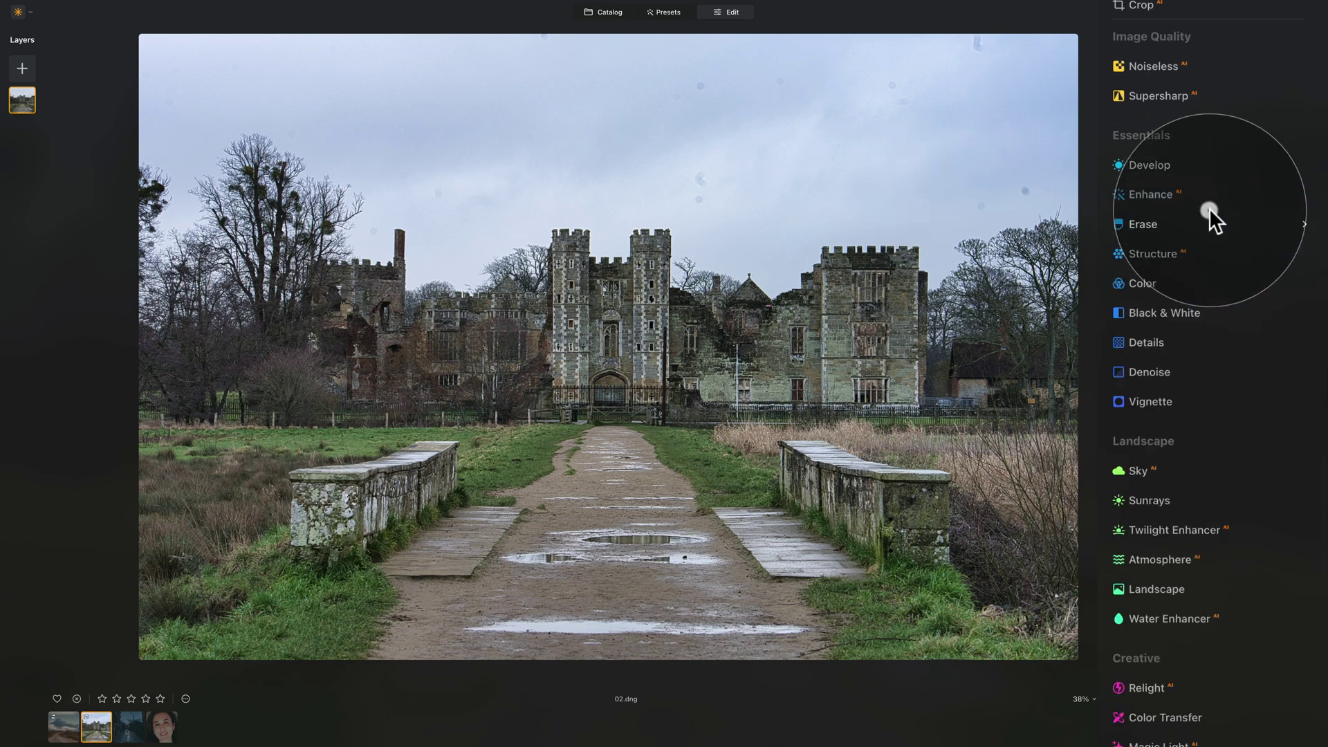
pyautogui.click(1137, 223)
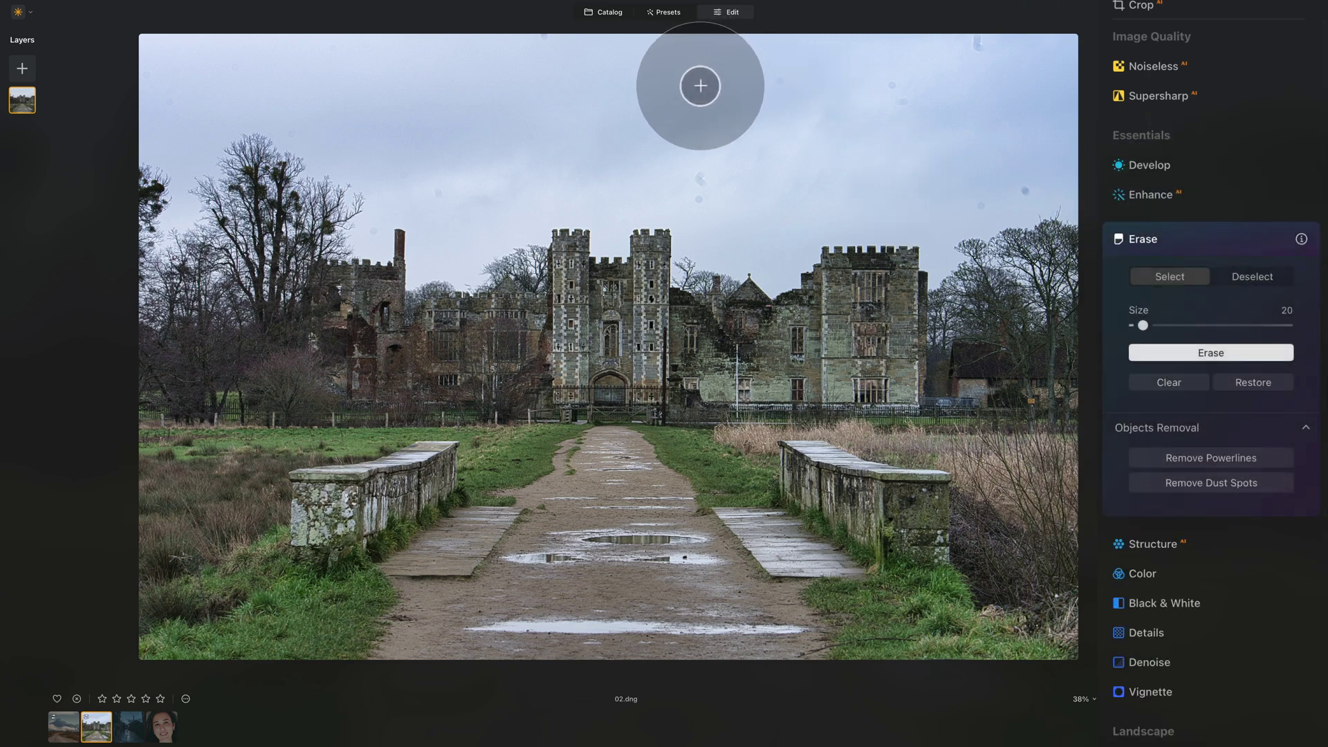
pyautogui.moveTo(701, 176); pyautogui.dragTo(699, 202)
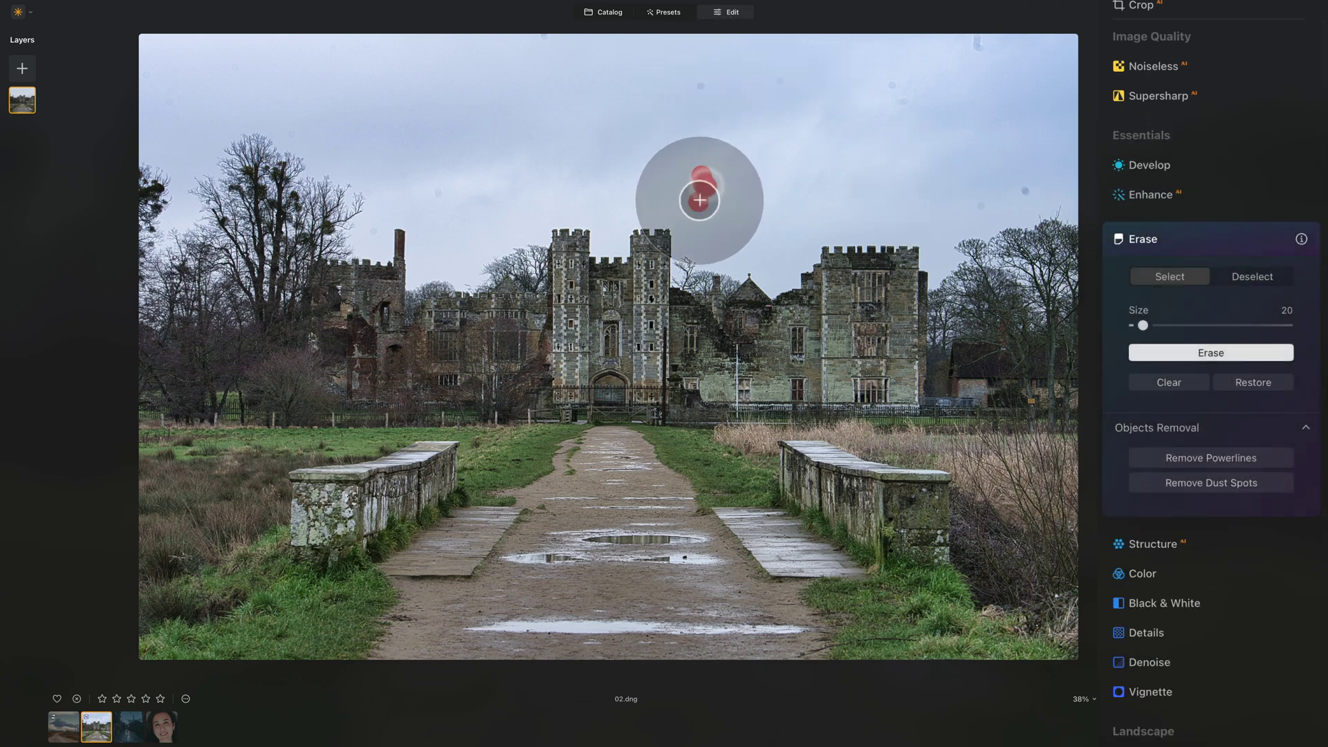
pyautogui.click(702, 87)
pyautogui.click(777, 82)
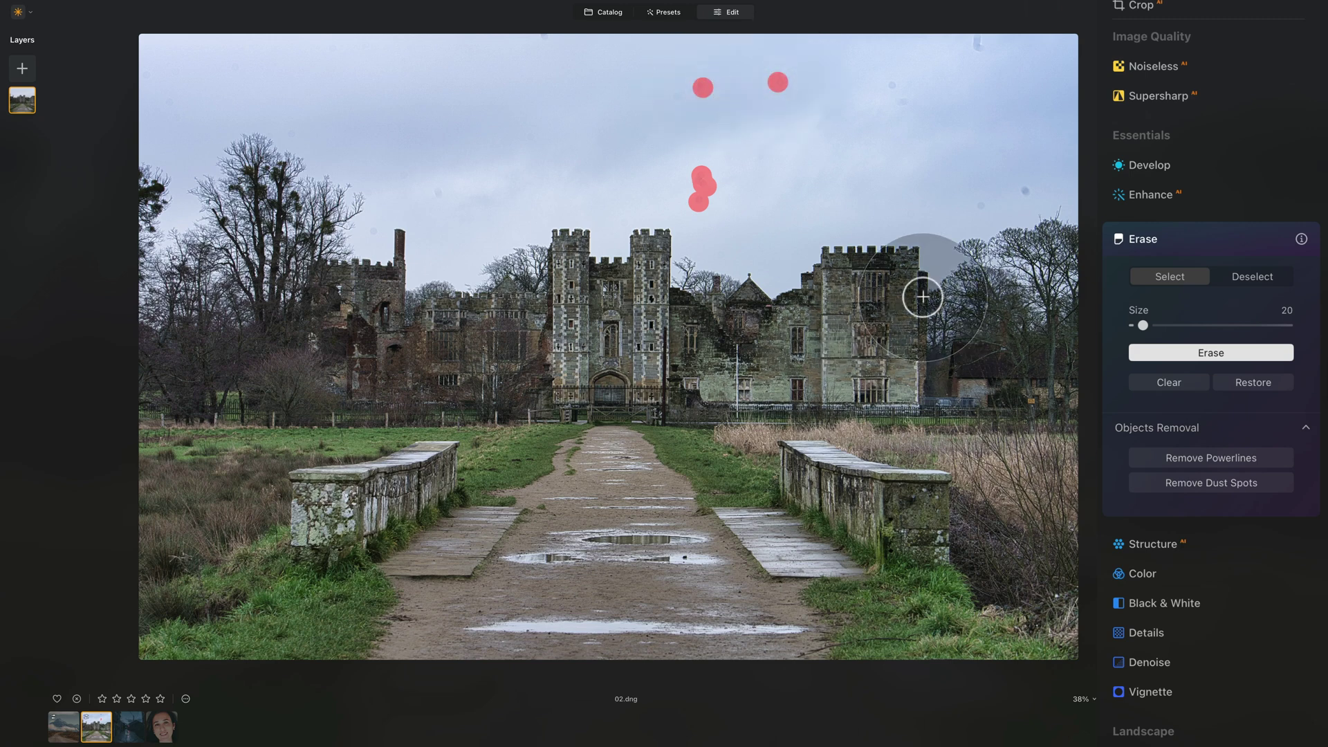
pyautogui.click(1163, 383)
# Step: Run Remove Dust Spots on the castle sky and compare before and after
pyautogui.click(1215, 485)
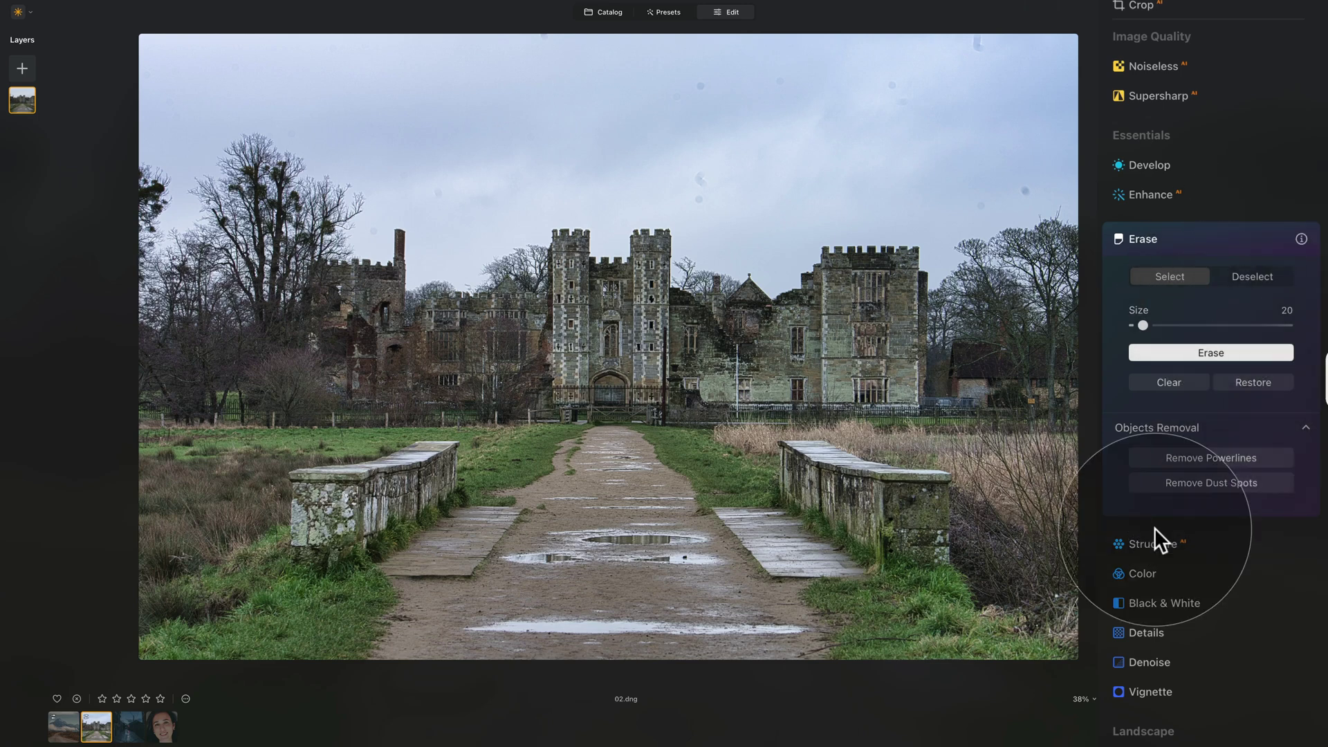
pyautogui.click(1264, 484)
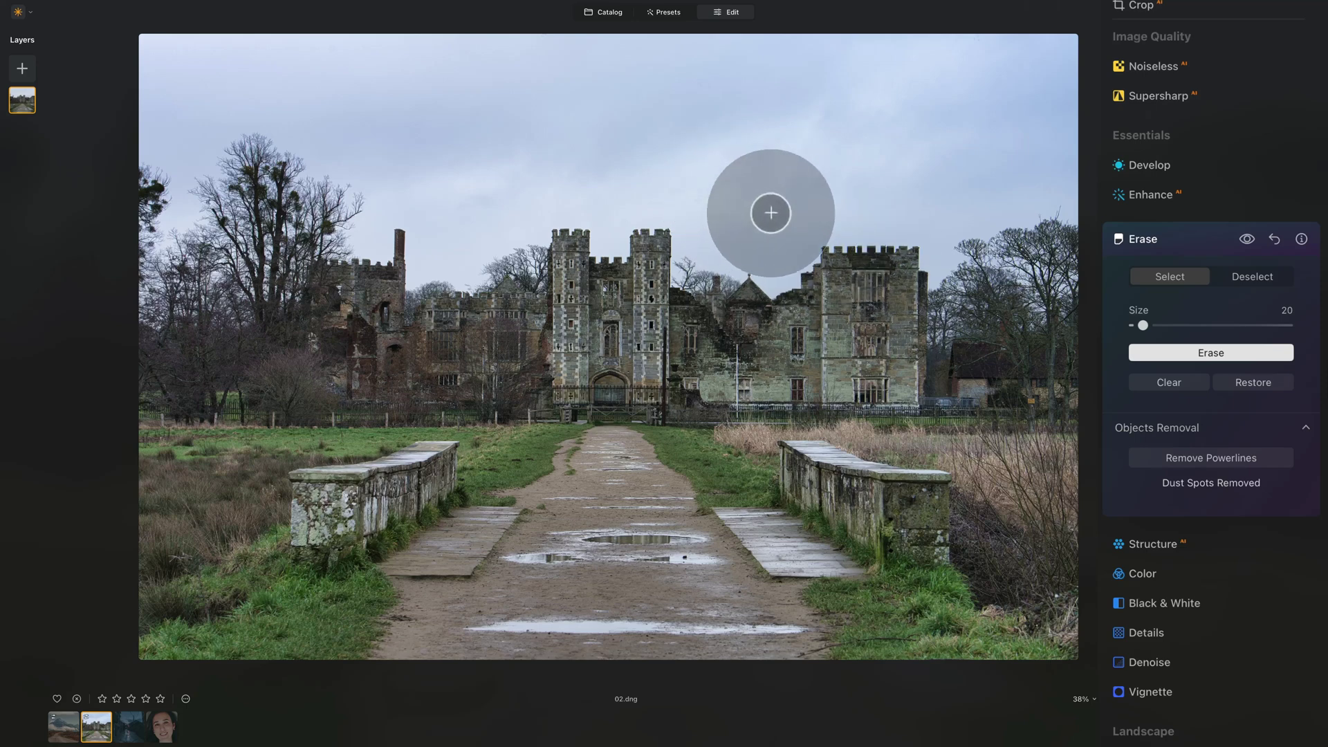
pyautogui.click(1247, 239)
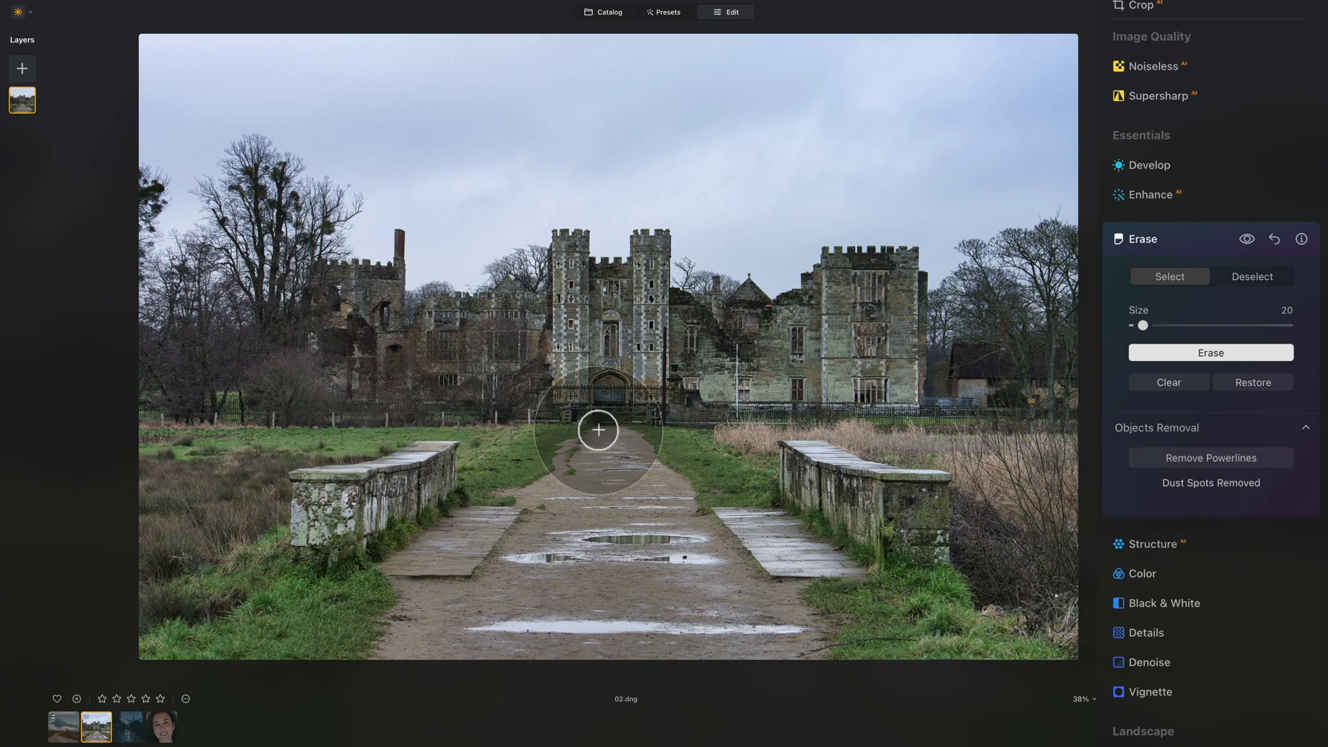
pyautogui.click(1222, 459)
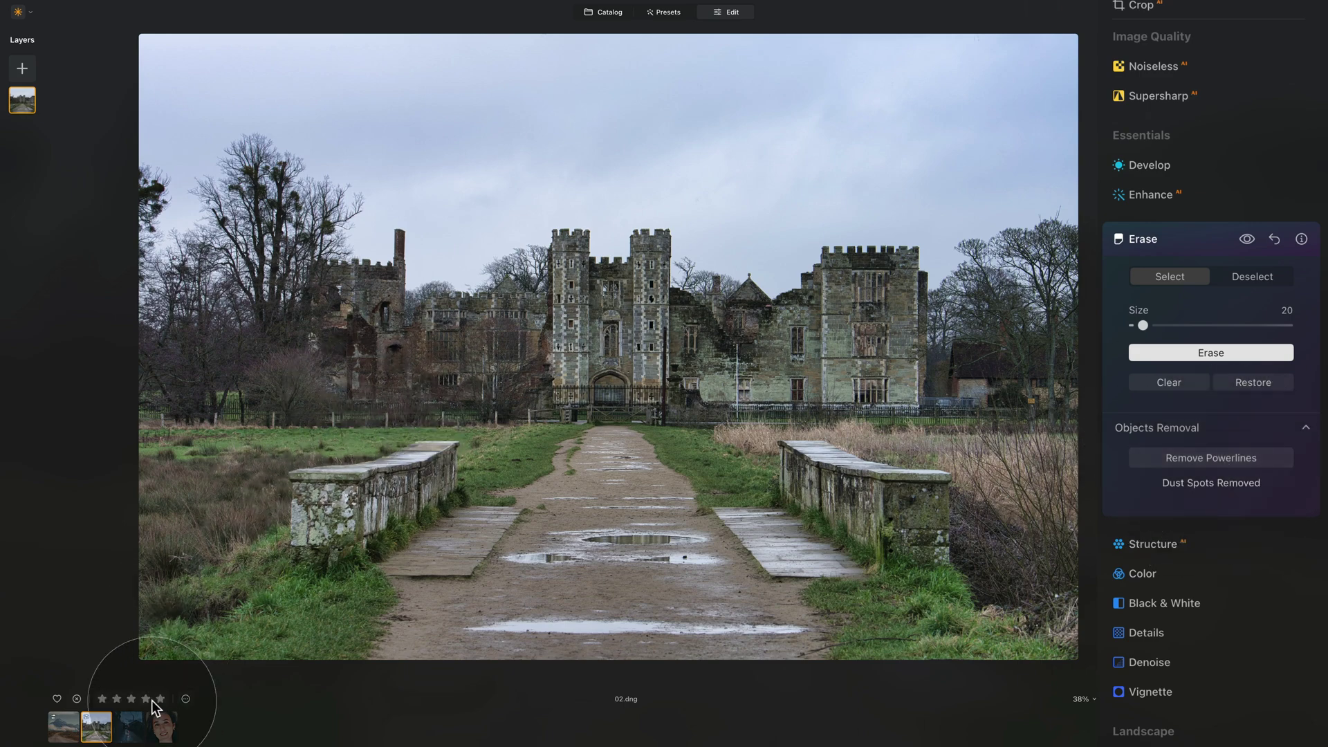
# Step: Open the alley photo 03.jpg and apply Erase's Remove Powerlines to its sky
pyautogui.click(133, 728)
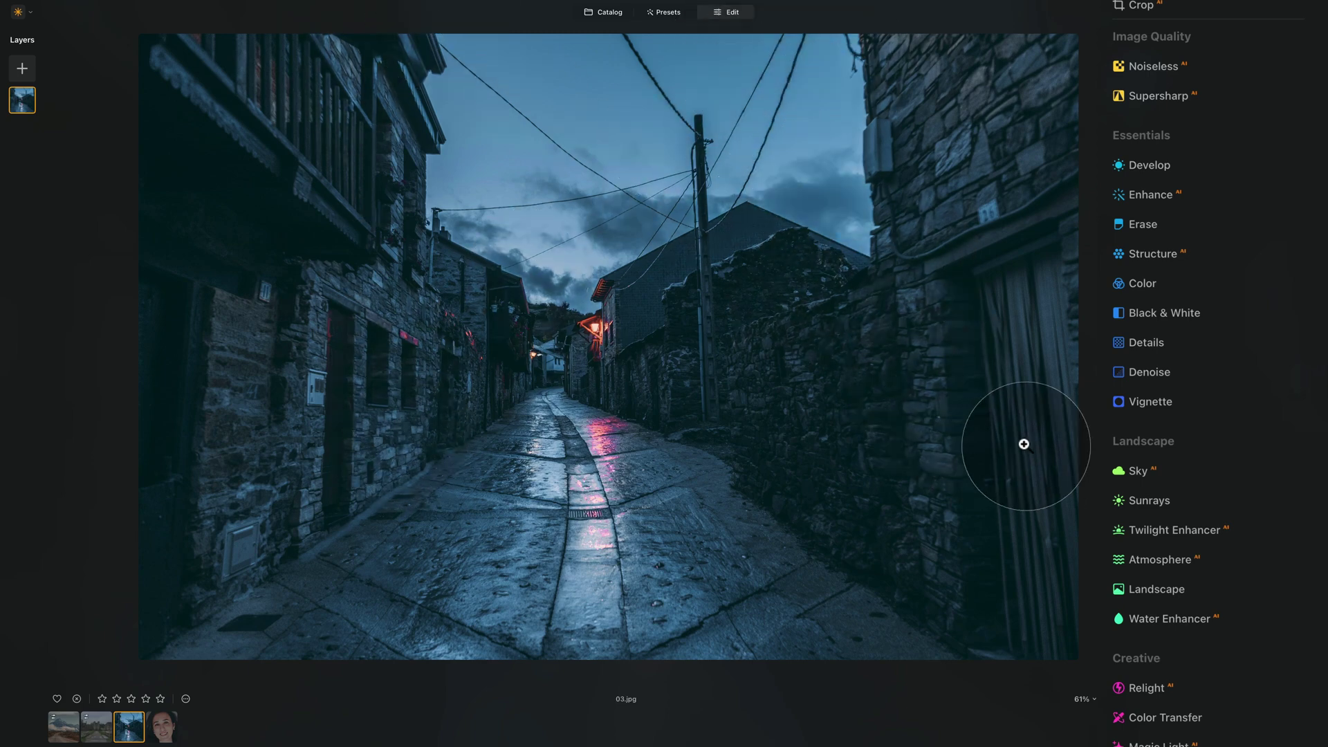
pyautogui.click(1159, 231)
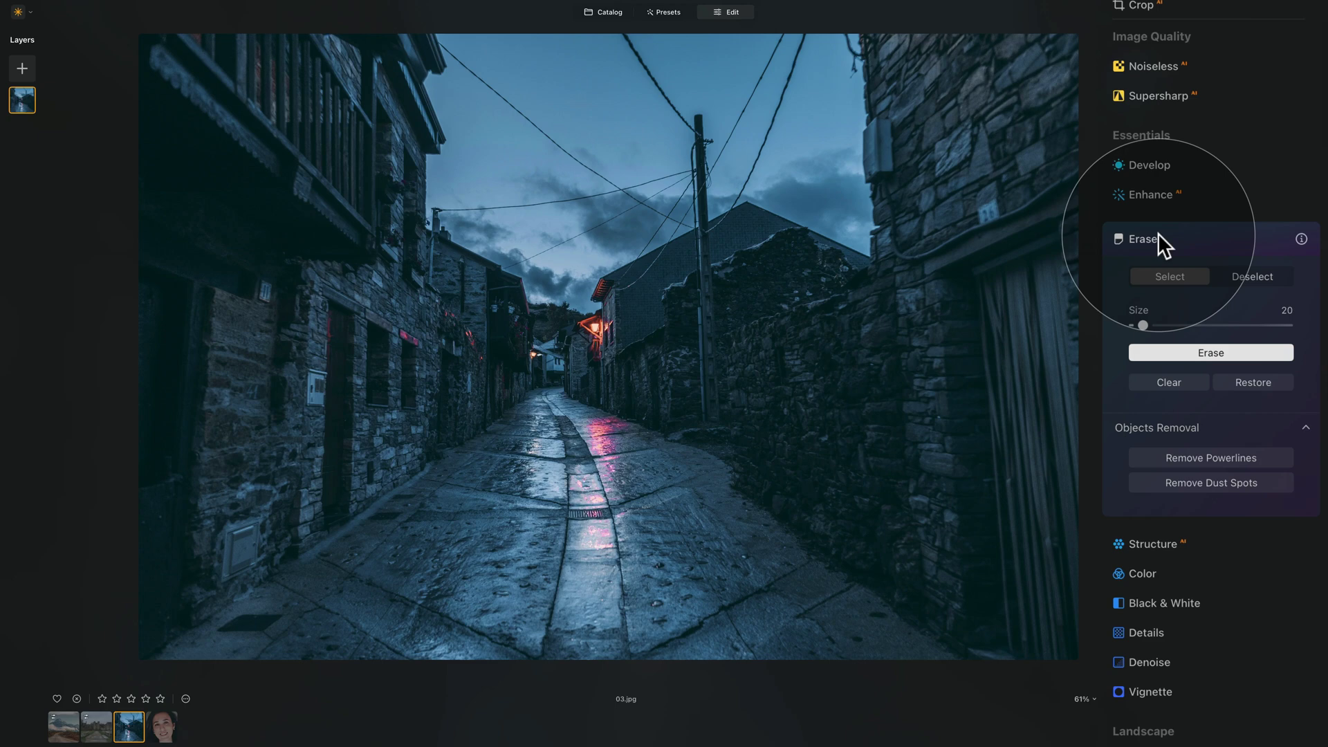
pyautogui.click(1221, 457)
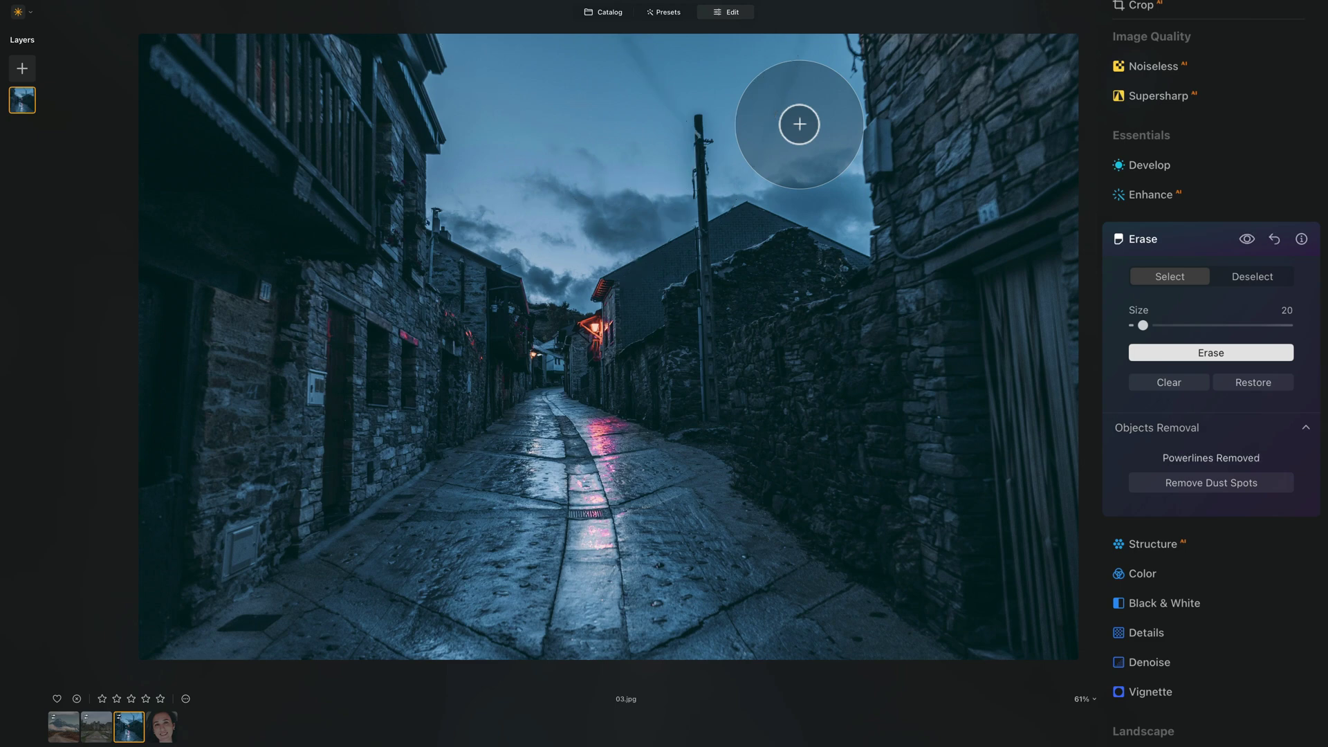
# Step: Compare the alley result, then enlarge the brush to 26 and erase the cable down the pole
pyautogui.click(1245, 238)
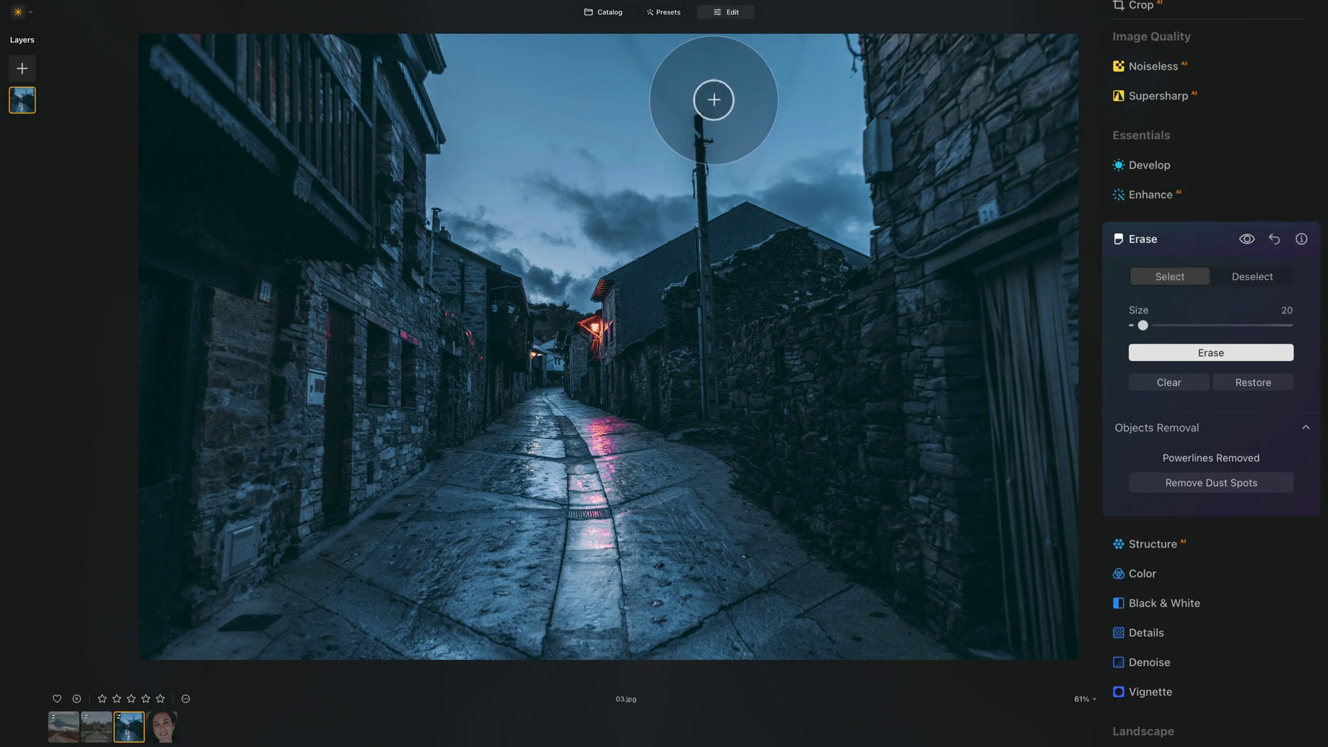
pyautogui.scroll(5, 719, 109)
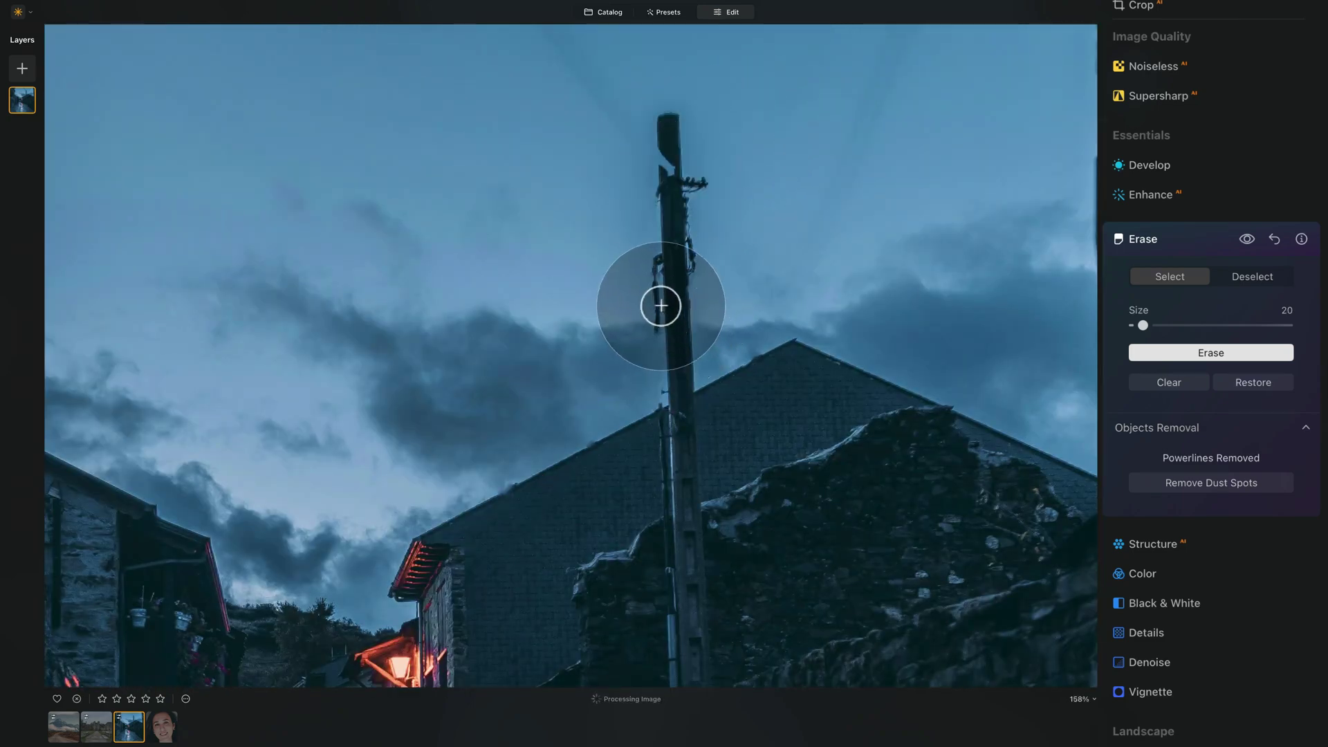
pyautogui.scroll(-2, 666, 201)
pyautogui.scroll(-1, 665, 198)
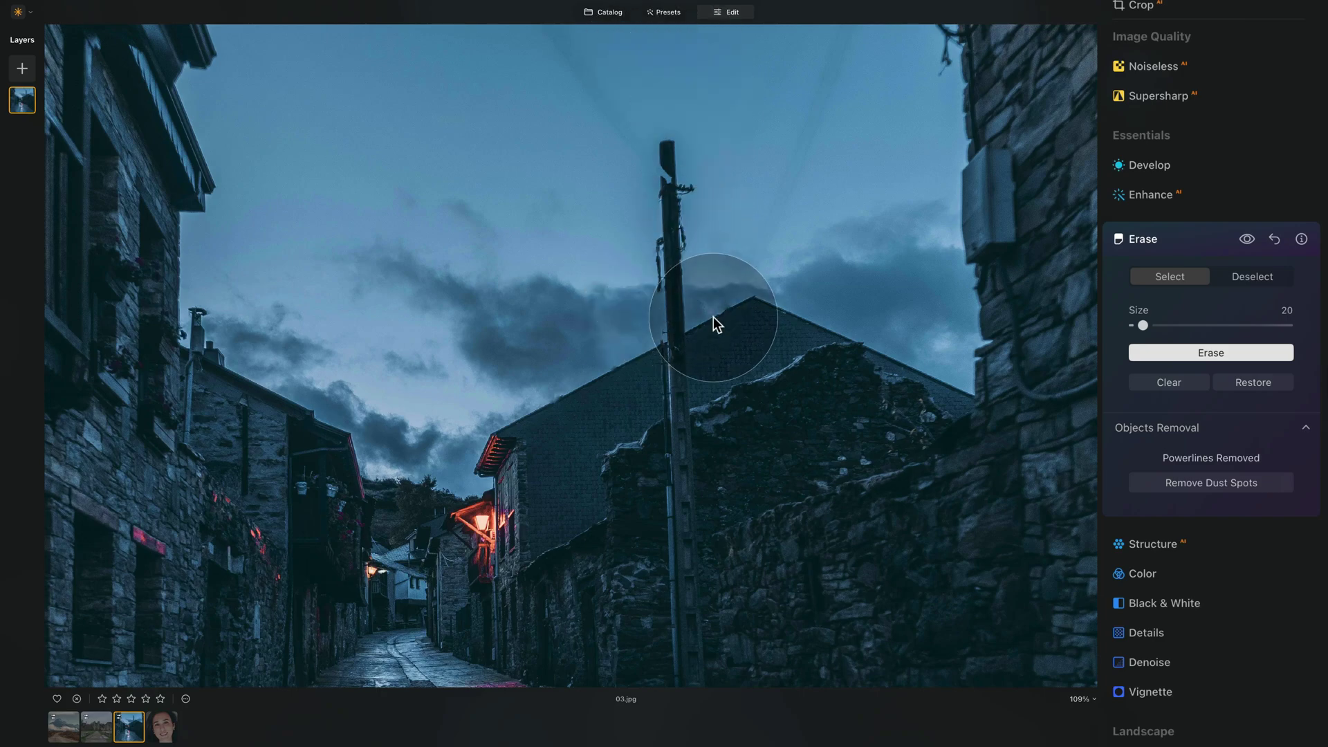
pyautogui.scroll(6, 670, 308)
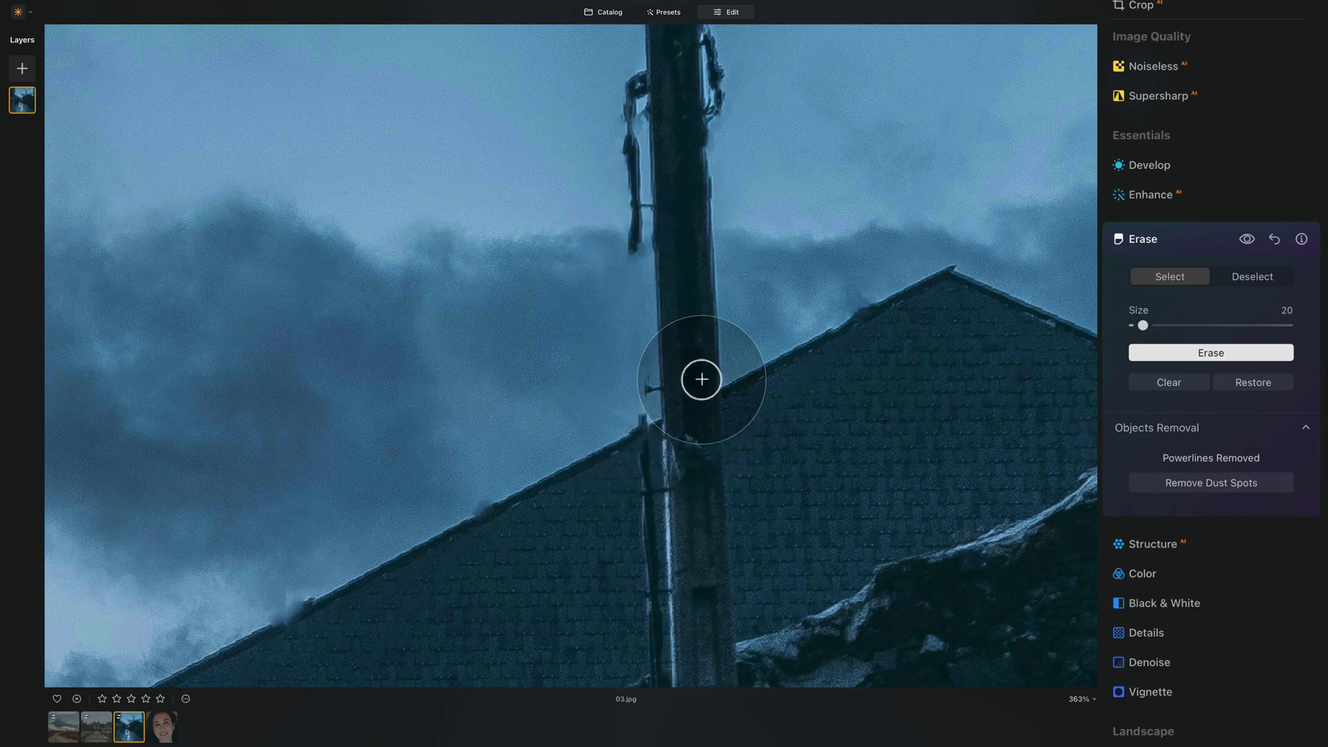
pyautogui.press(']')
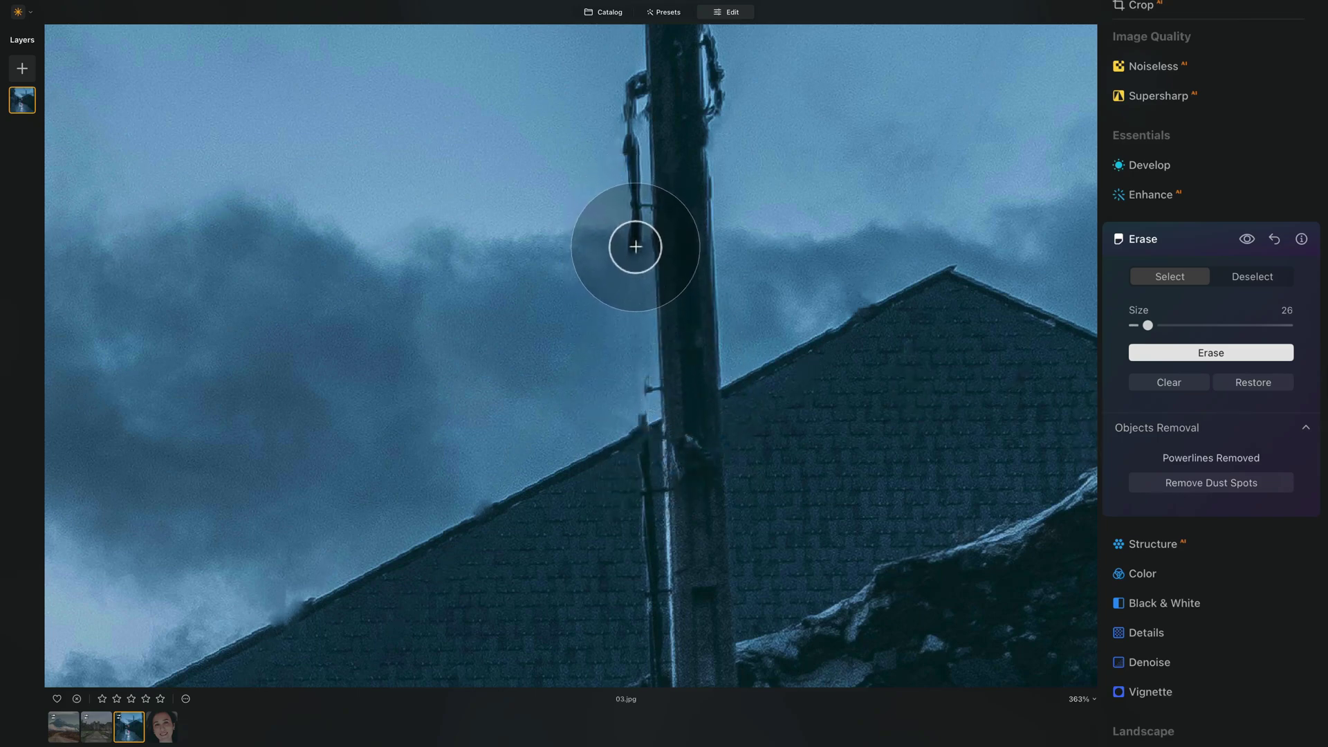
pyautogui.keyDown('shift'); pyautogui.click(643, 450); pyautogui.keyUp('shift')
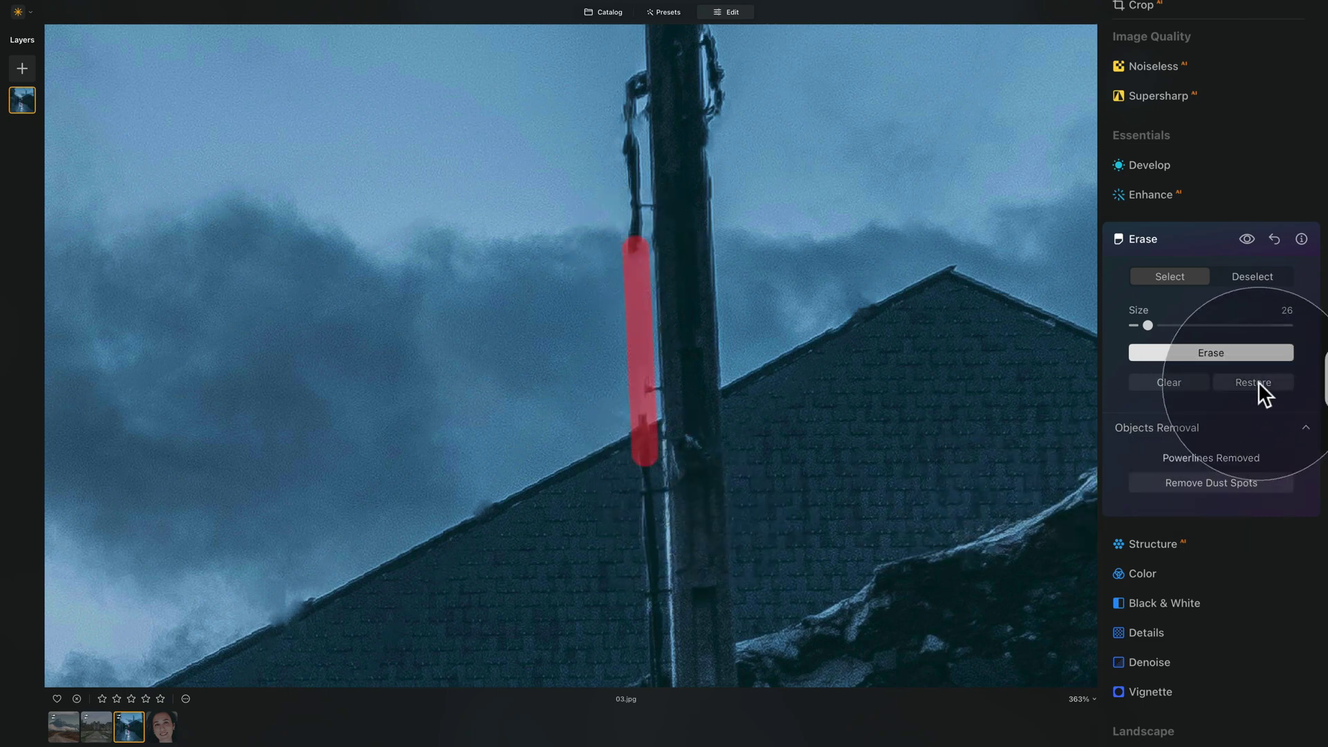
pyautogui.click(1211, 353)
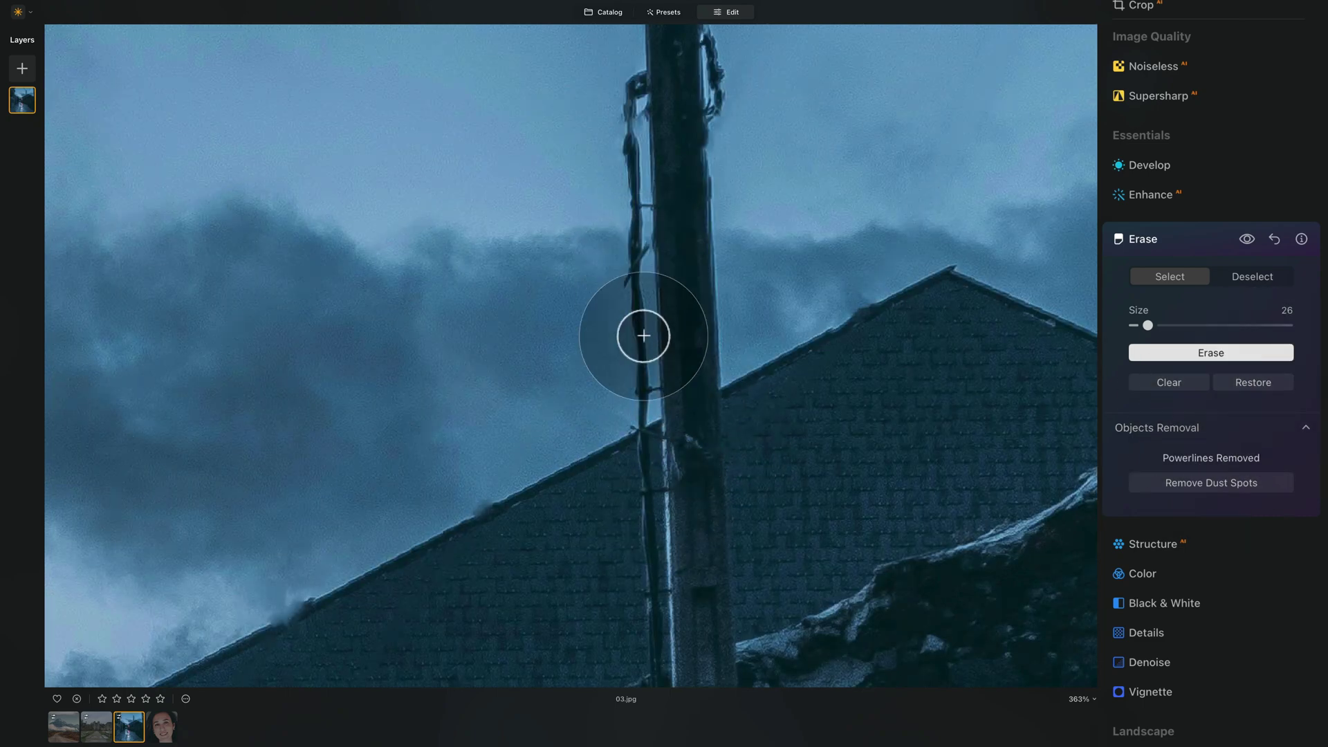
# Step: Erase the leftover cable fragment at the top of the pole
pyautogui.scroll(2, 704, 328)
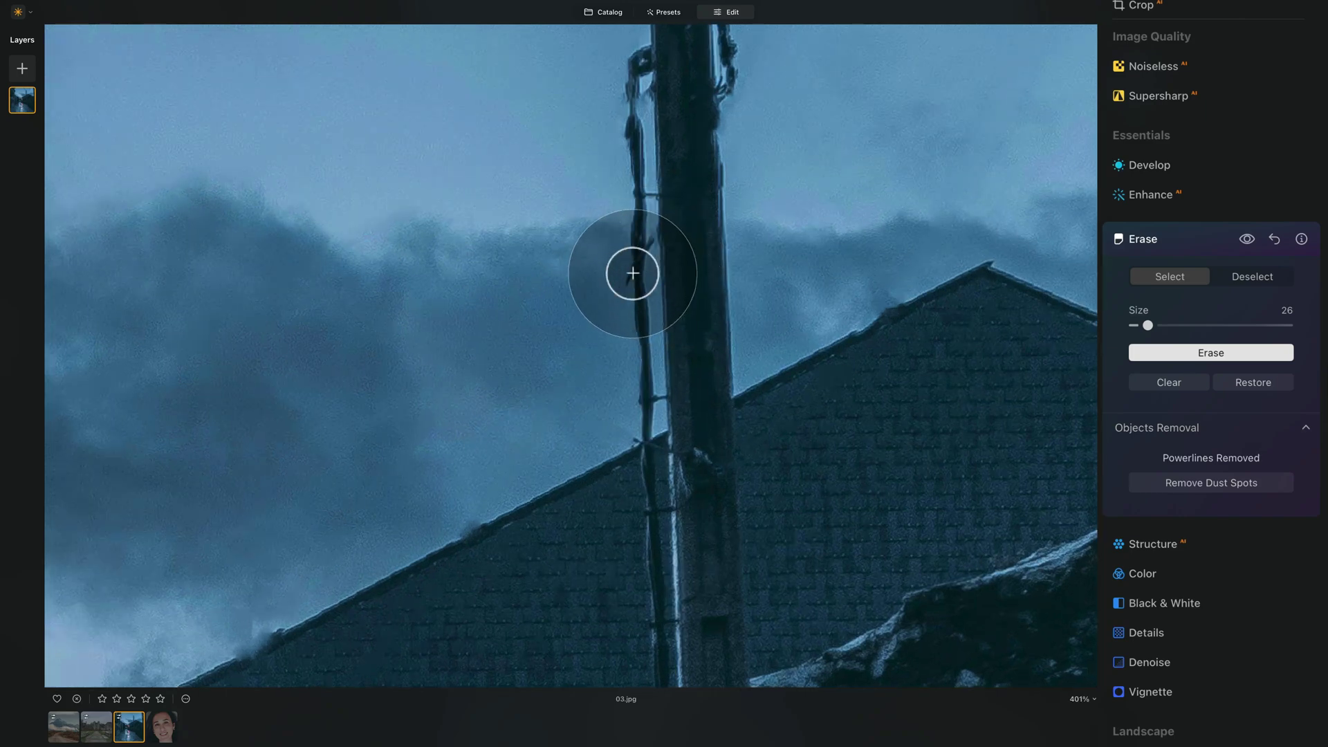
pyautogui.moveTo(658, 290)
pyautogui.mouseDown()
pyautogui.moveTo(678, 336)
pyautogui.moveTo(687, 545)
pyautogui.mouseUp()
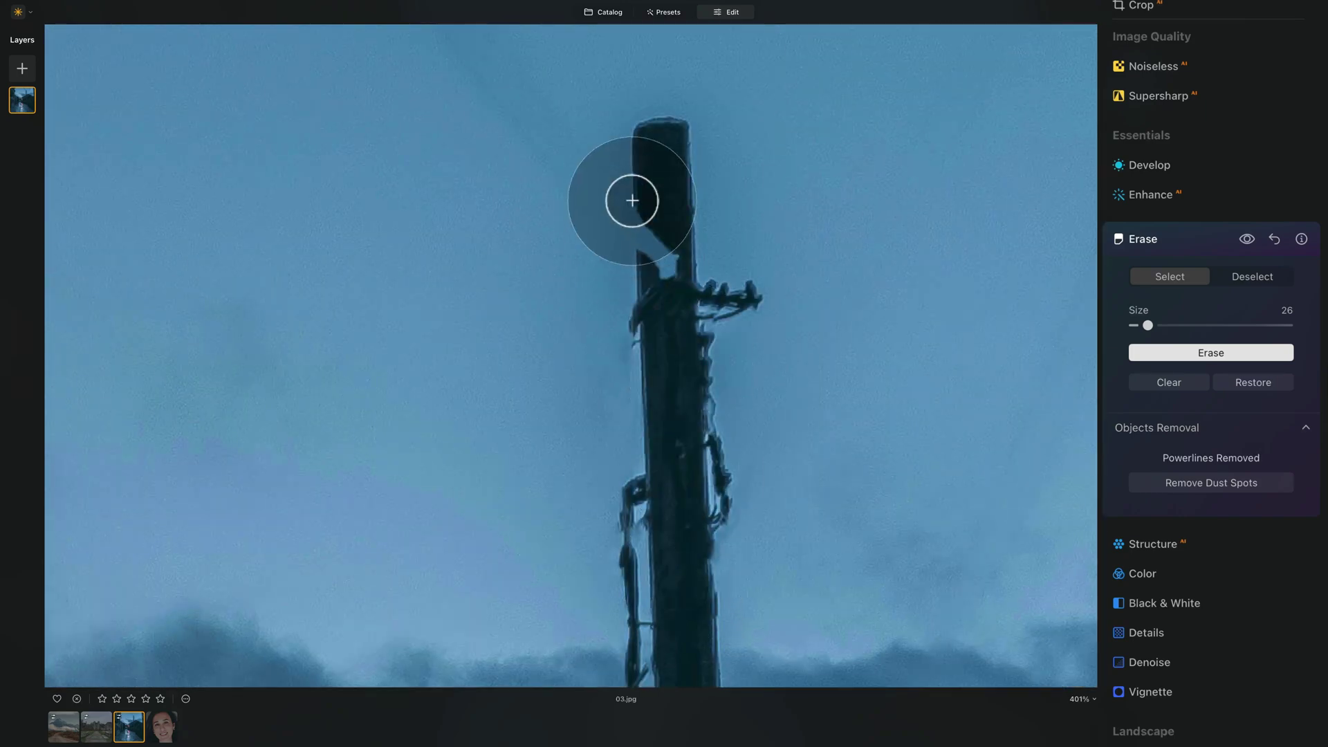
pyautogui.moveTo(640, 204); pyautogui.dragTo(662, 283)
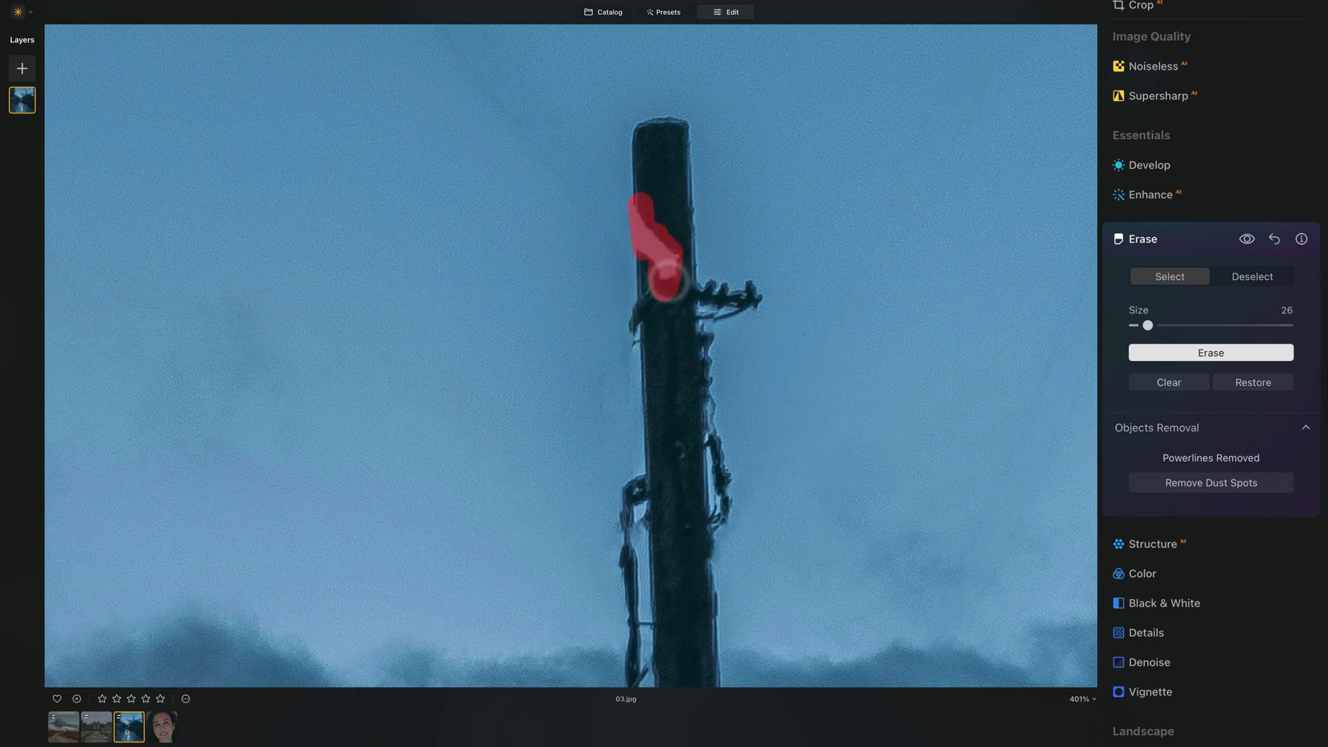
pyautogui.click(1260, 385)
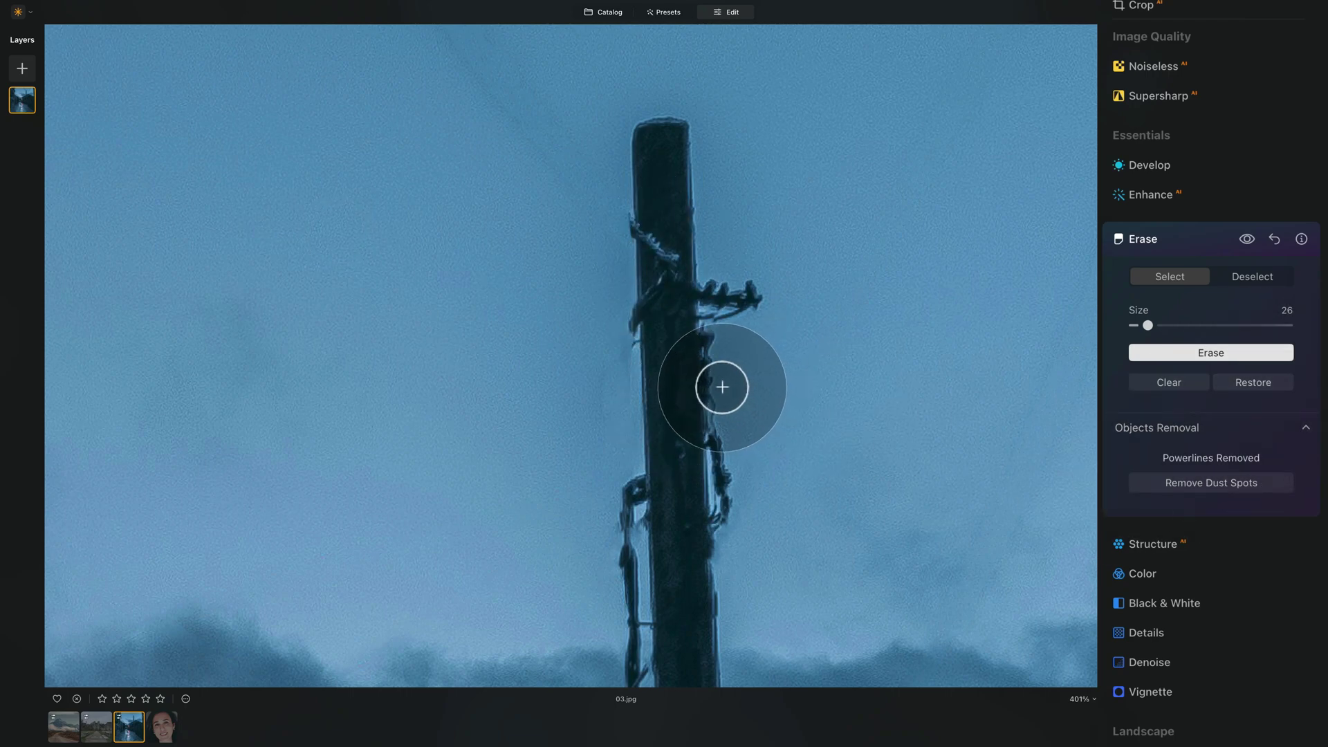
pyautogui.moveTo(646, 237); pyautogui.dragTo(657, 439)
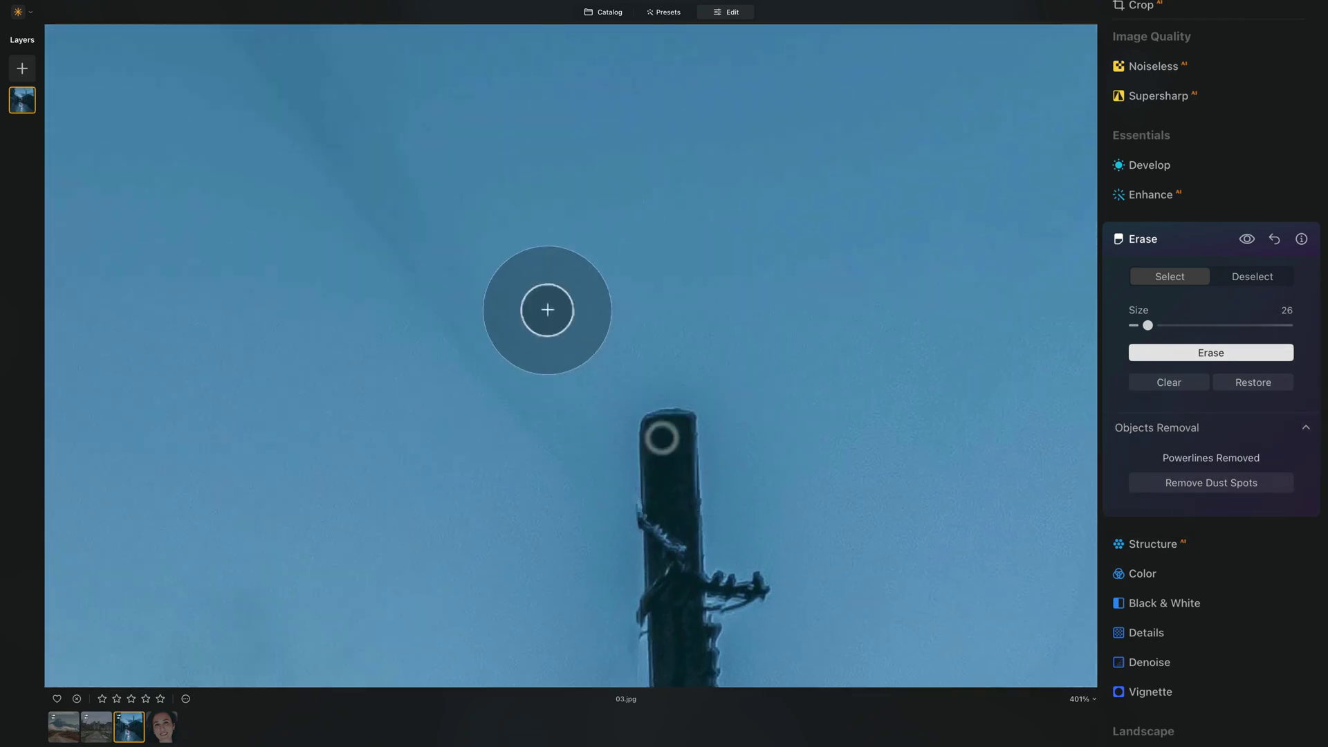
# Step: Enlarge the brush to 74 and erase the faint power line across the sky
pyautogui.scroll(-5, 547, 310)
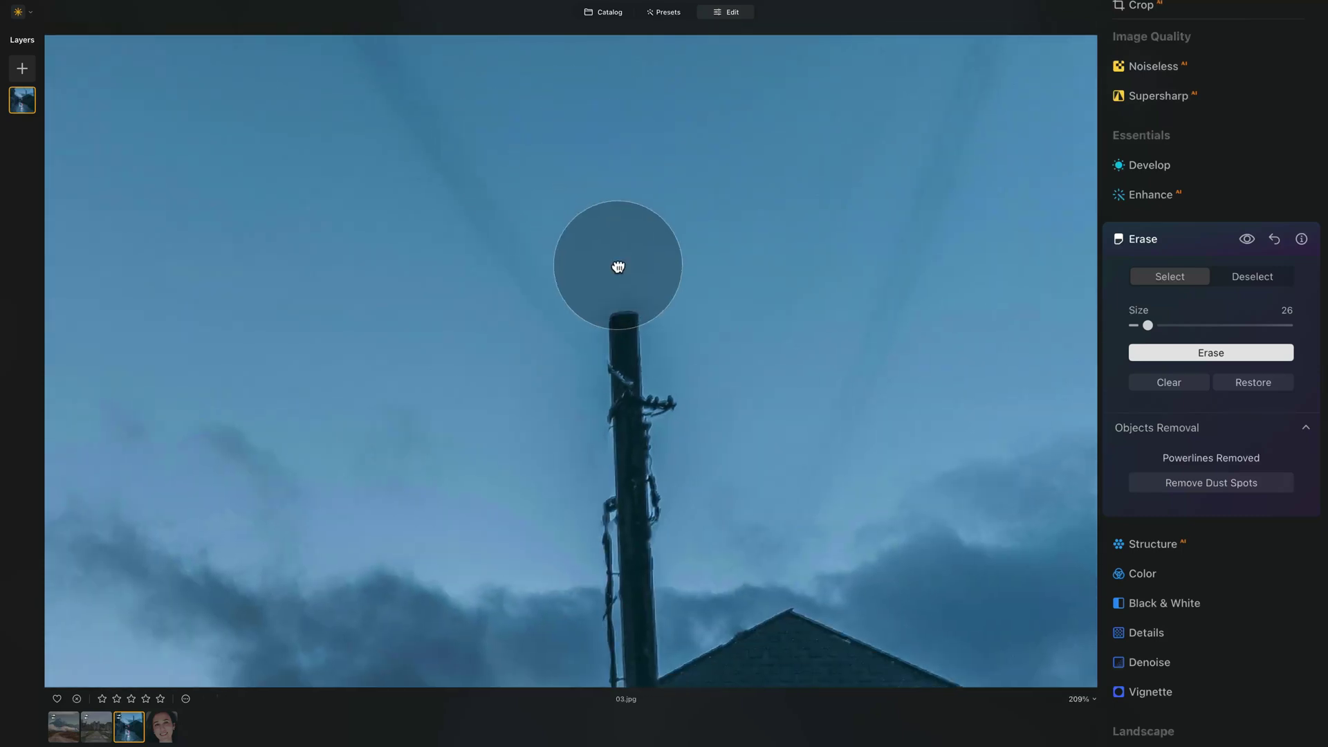
pyautogui.click(619, 266)
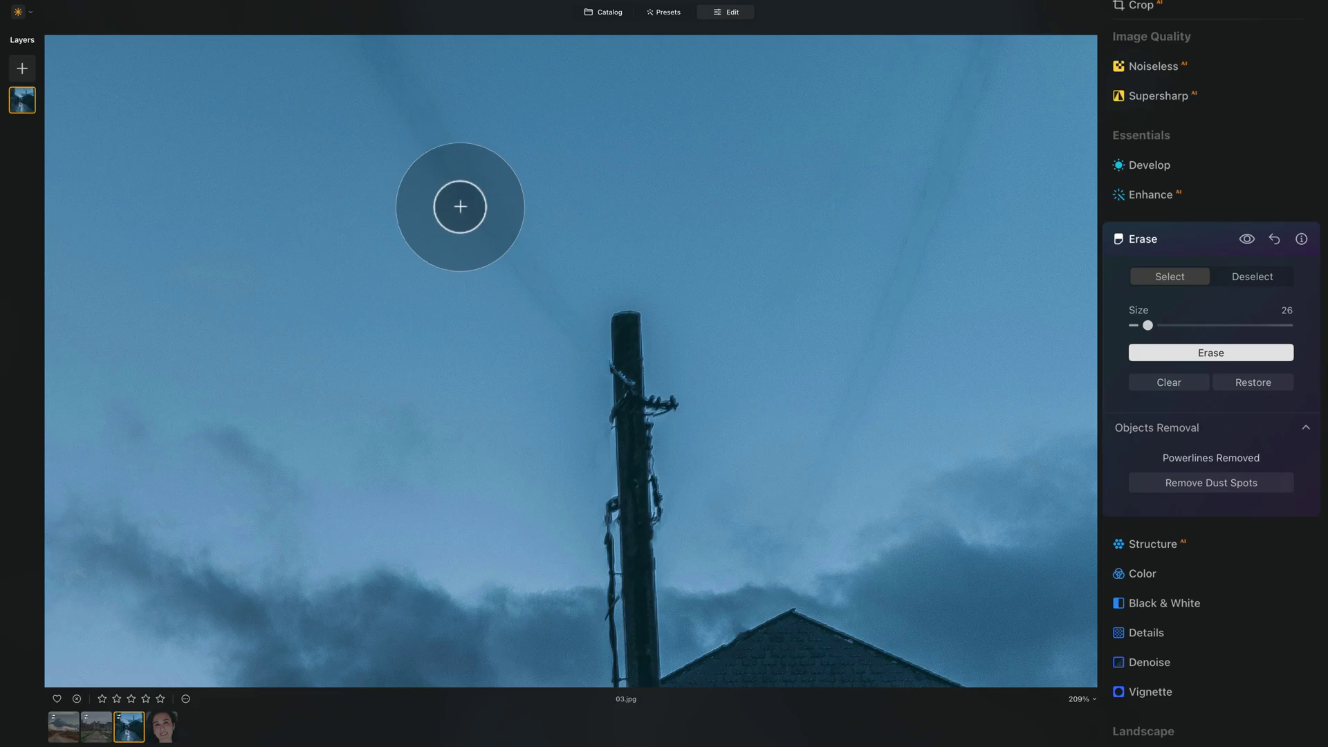
pyautogui.press(']')
pyautogui.press(']')
pyautogui.press(']')
pyautogui.press(']')
pyautogui.press(']')
pyautogui.press(']')
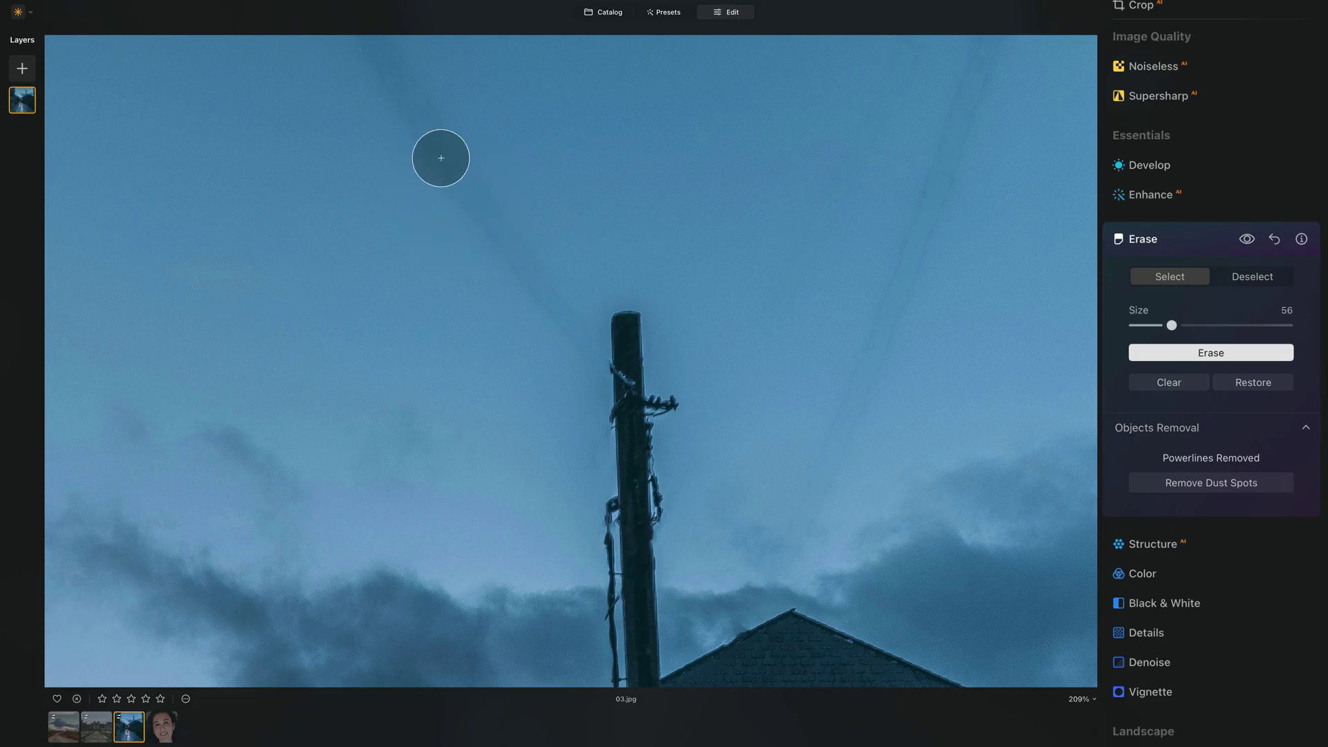
pyautogui.press(']')
pyautogui.press(']')
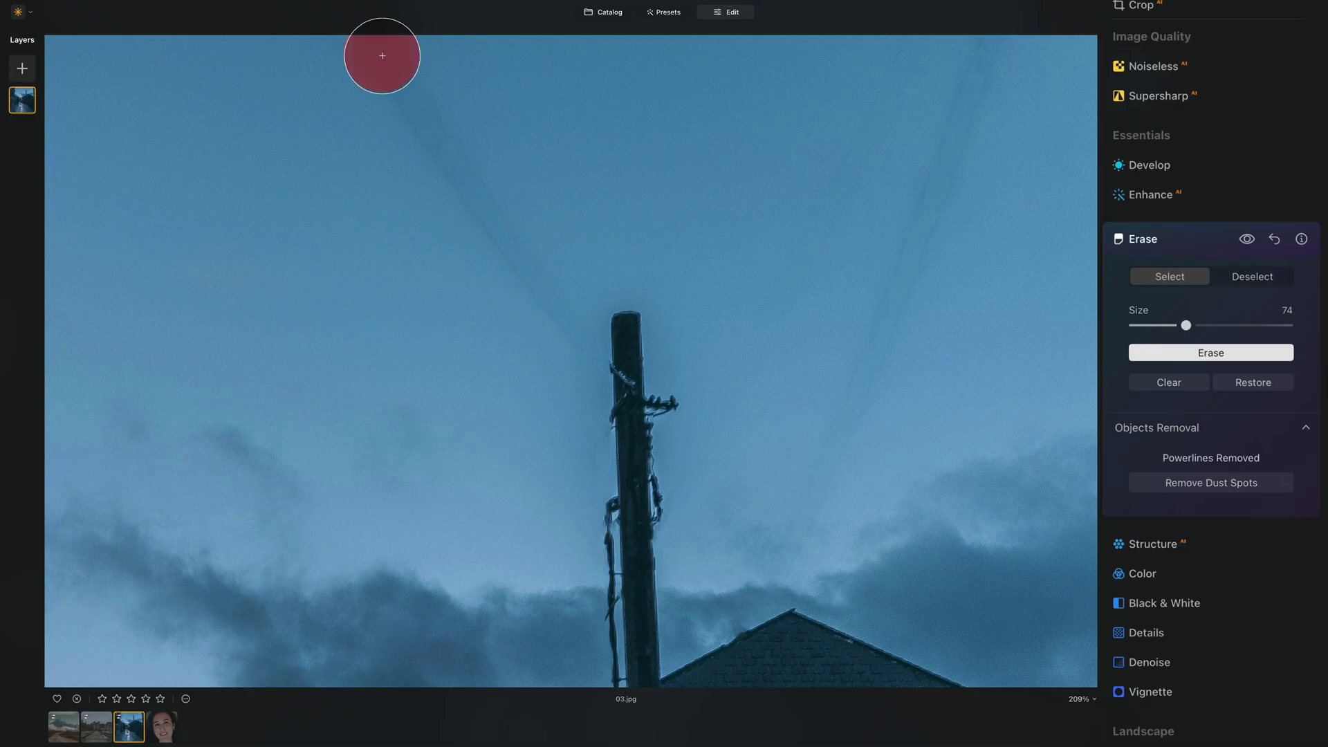
pyautogui.moveTo(382, 55)
pyautogui.mouseDown()
pyautogui.moveTo(480, 210)
pyautogui.moveTo(547, 285)
pyautogui.mouseUp()
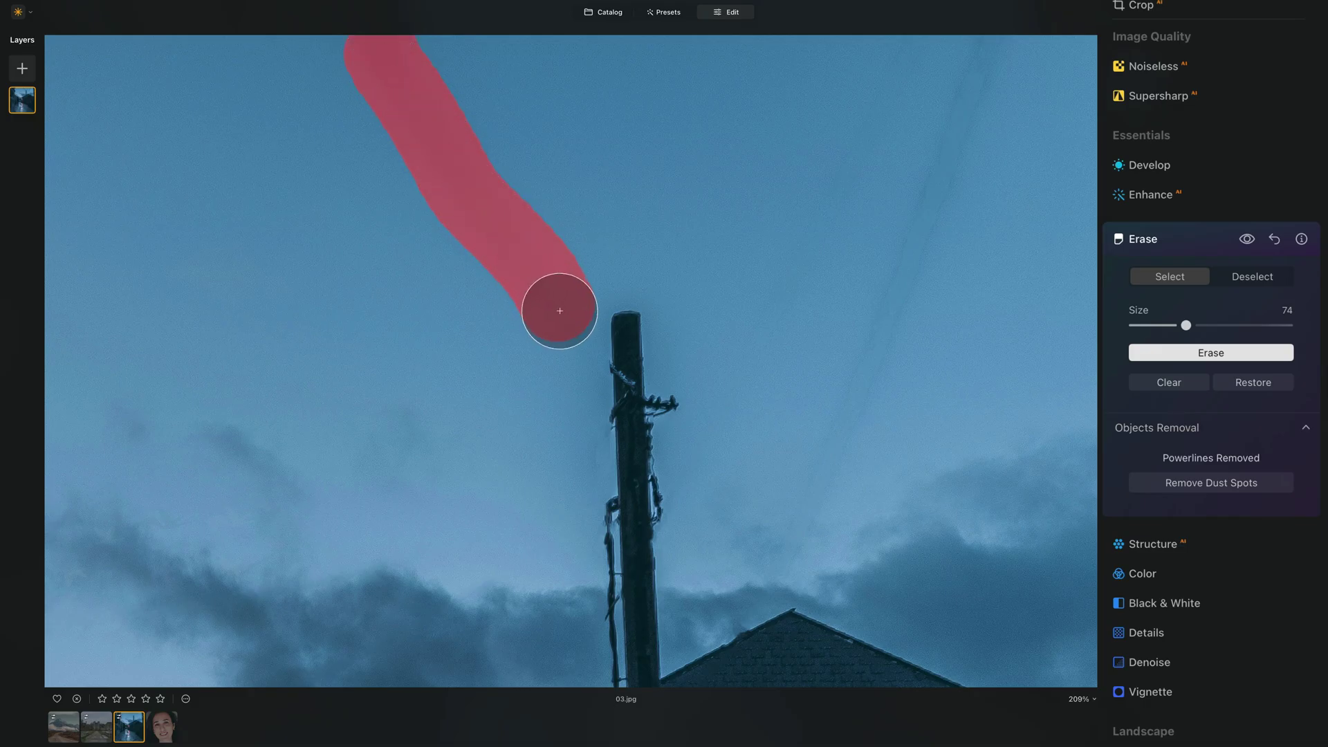
pyautogui.click(1170, 350)
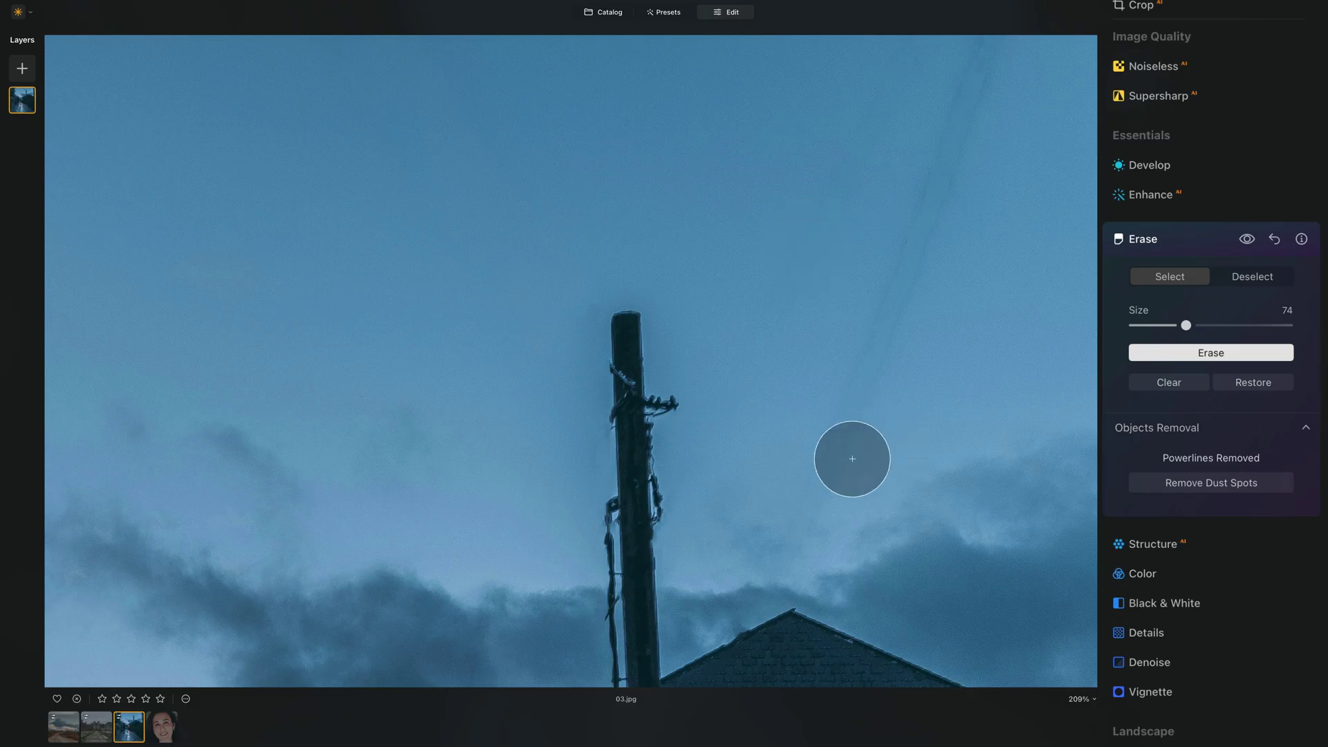
# Step: Erase the two remaining leftover wires near the pole and fit the photo
pyautogui.click(790, 548)
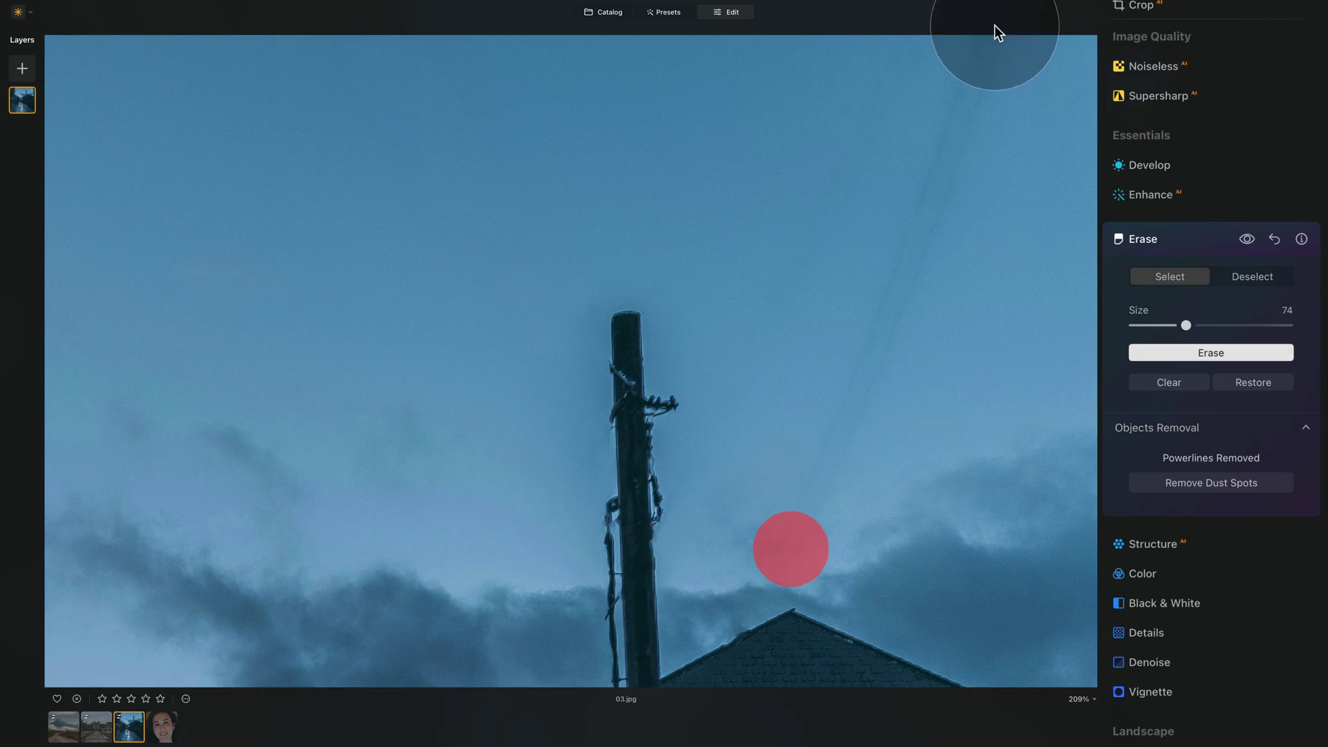
pyautogui.keyDown('shift'); pyautogui.click(989, 45); pyautogui.keyUp('shift')
pyautogui.click(1202, 351)
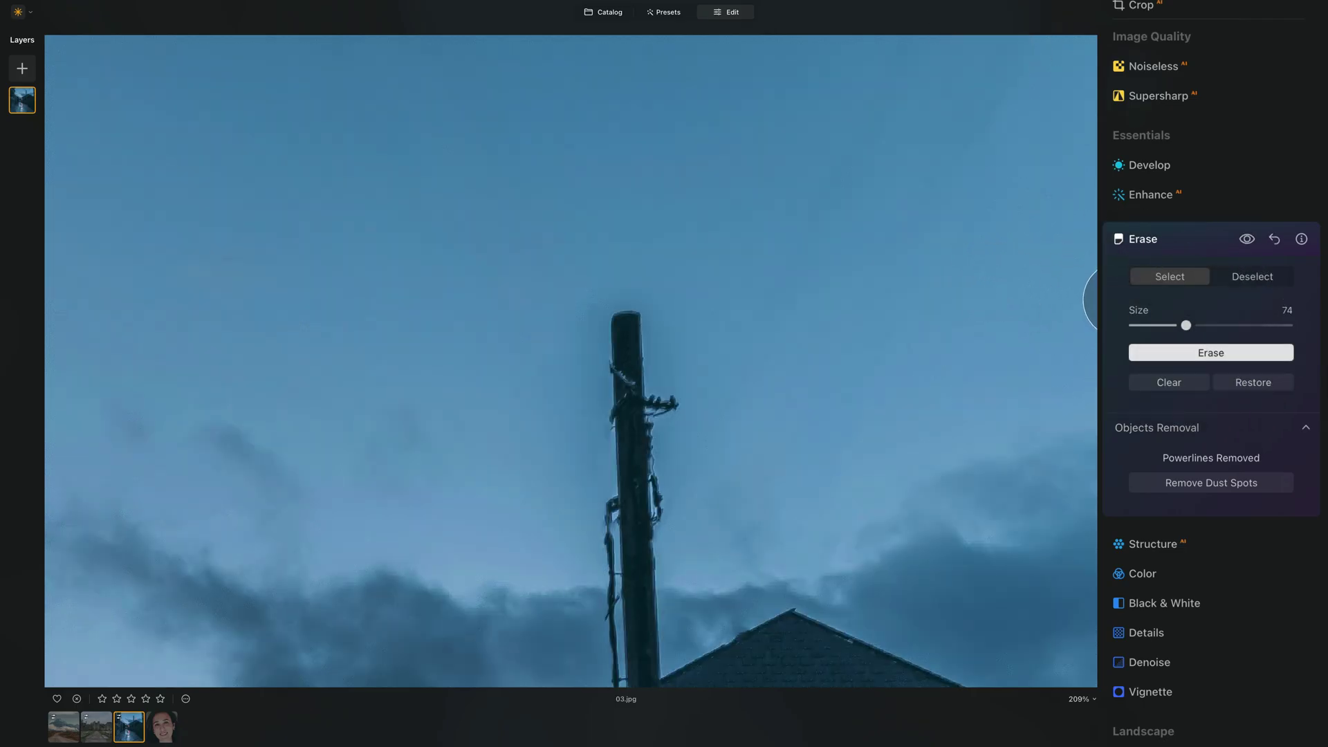
pyautogui.click(772, 319)
pyautogui.keyDown('shift'); pyautogui.click(798, 280); pyautogui.keyUp('shift')
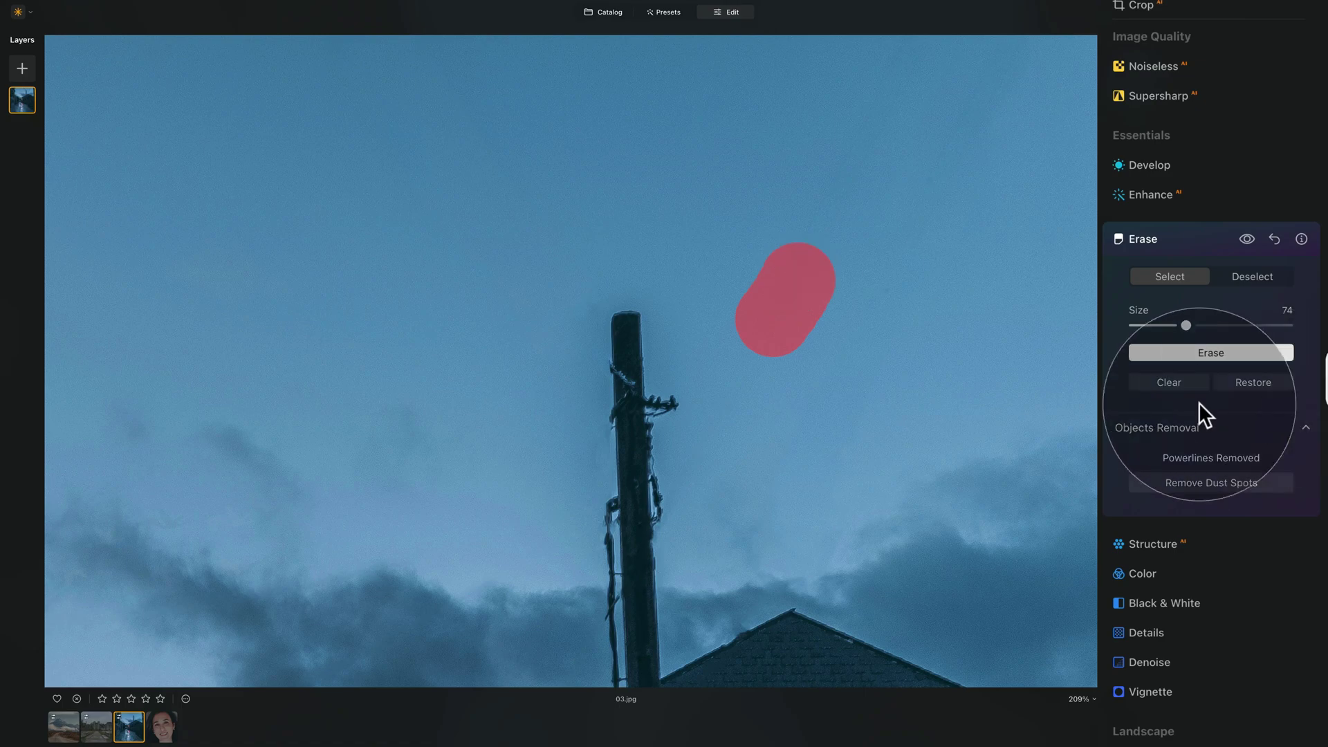
pyautogui.click(1216, 354)
pyautogui.hotkey('ctrl', '0')
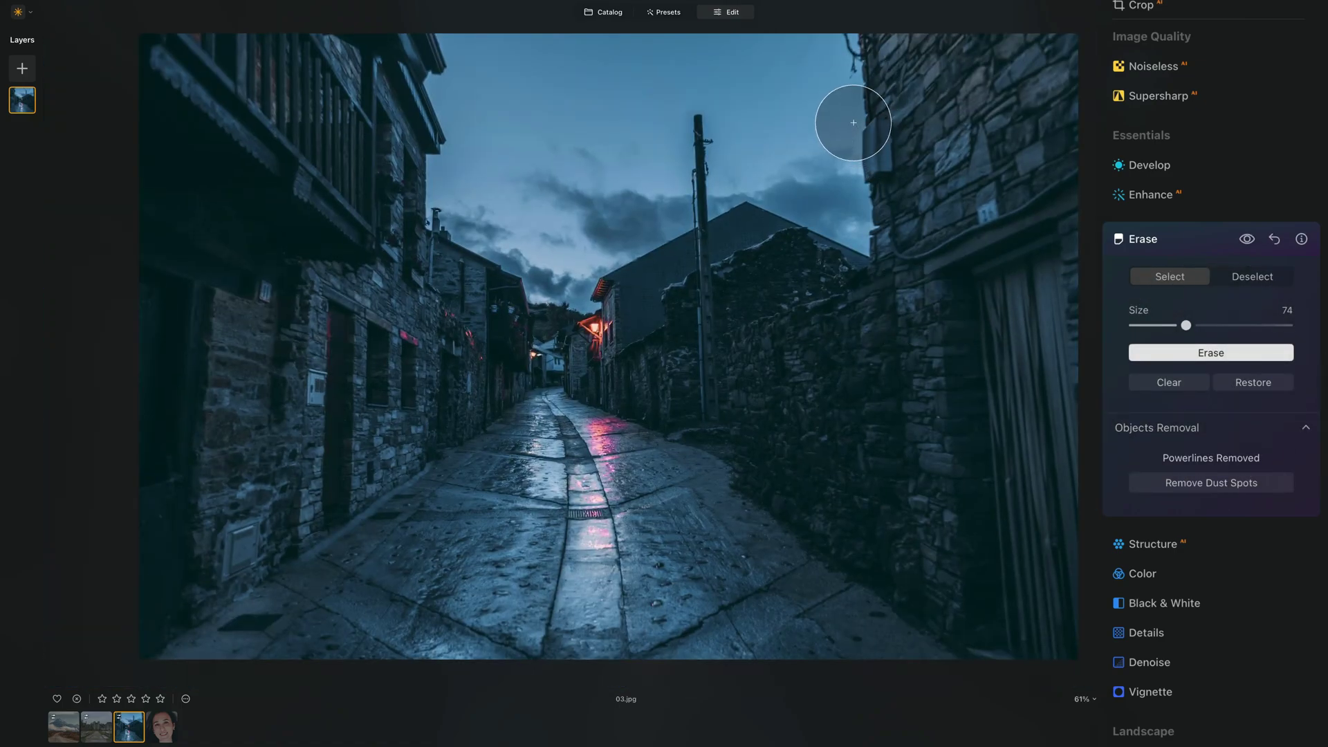
# Step: Zoom and pan around the alley pole to check the sky, then open 02.dng again
pyautogui.scroll(4, 842, 106)
pyautogui.moveTo(851, 98); pyautogui.dragTo(768, 354)
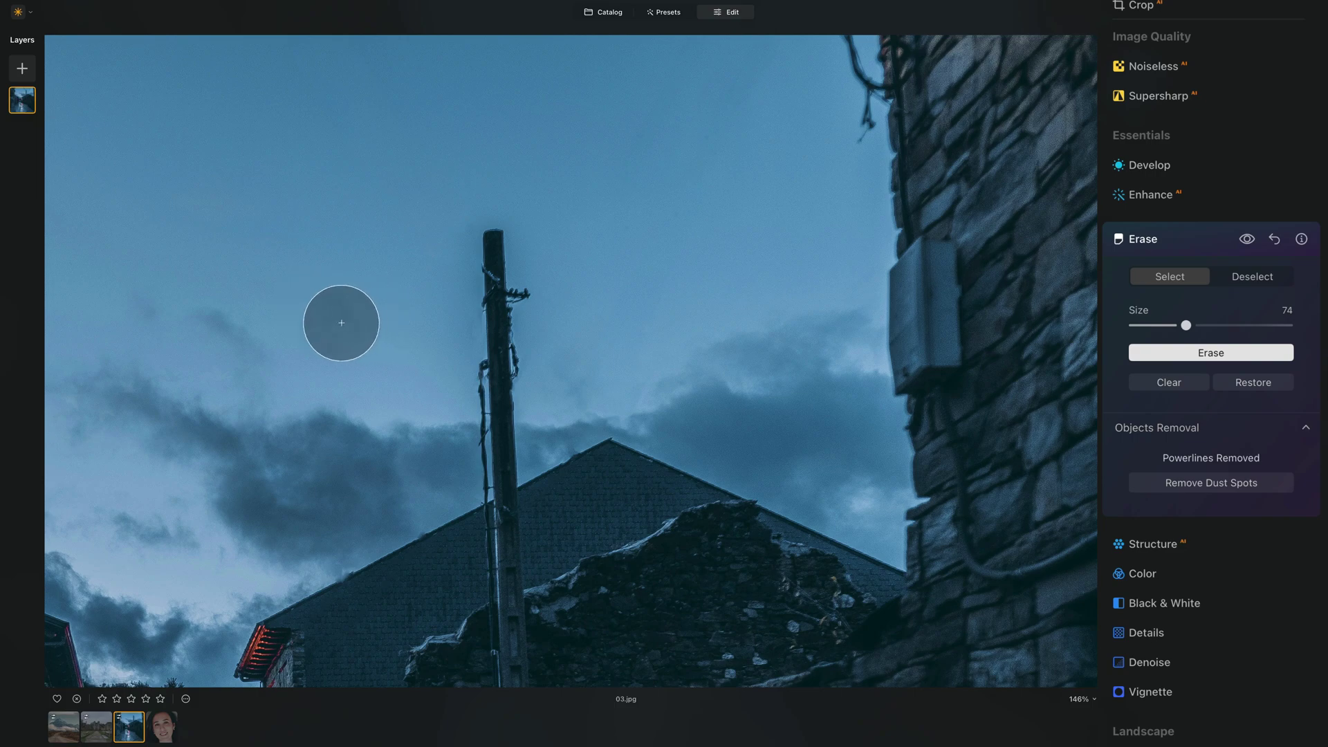
pyautogui.scroll(3, 341, 322)
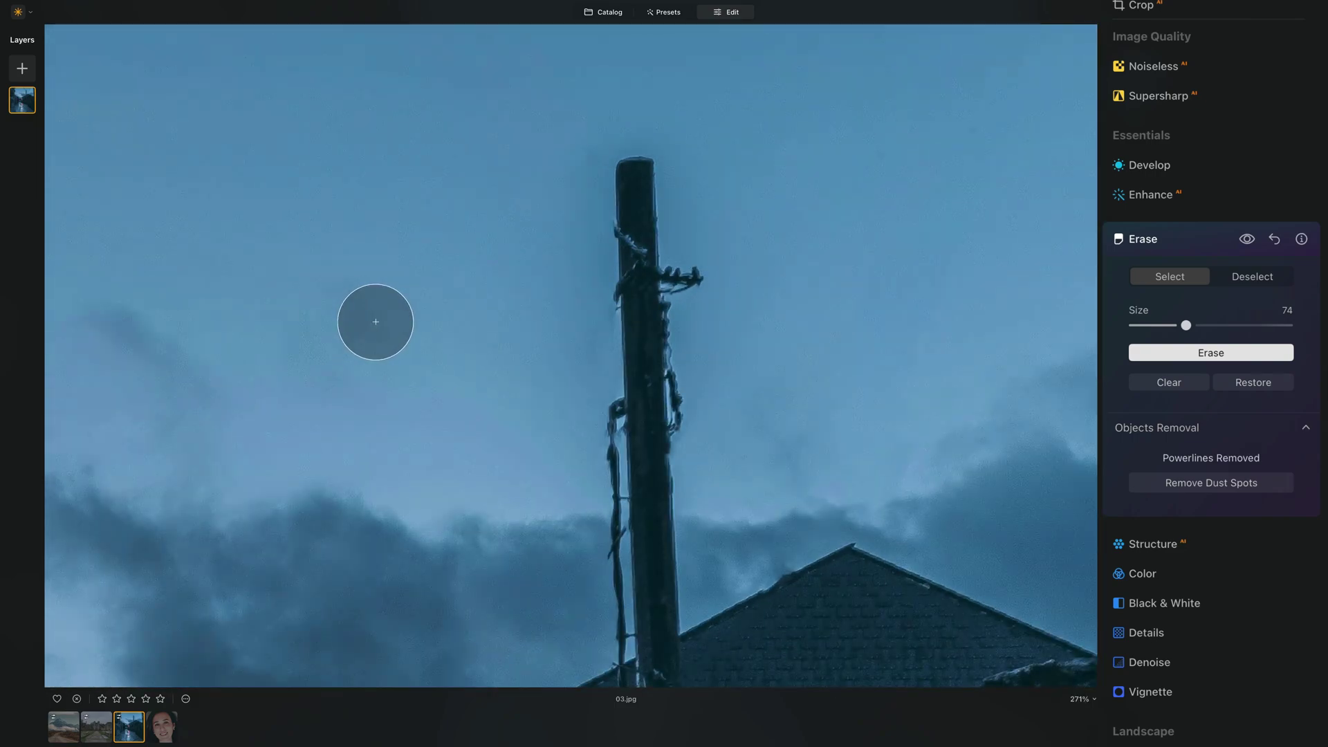
pyautogui.scroll(-5, 375, 322)
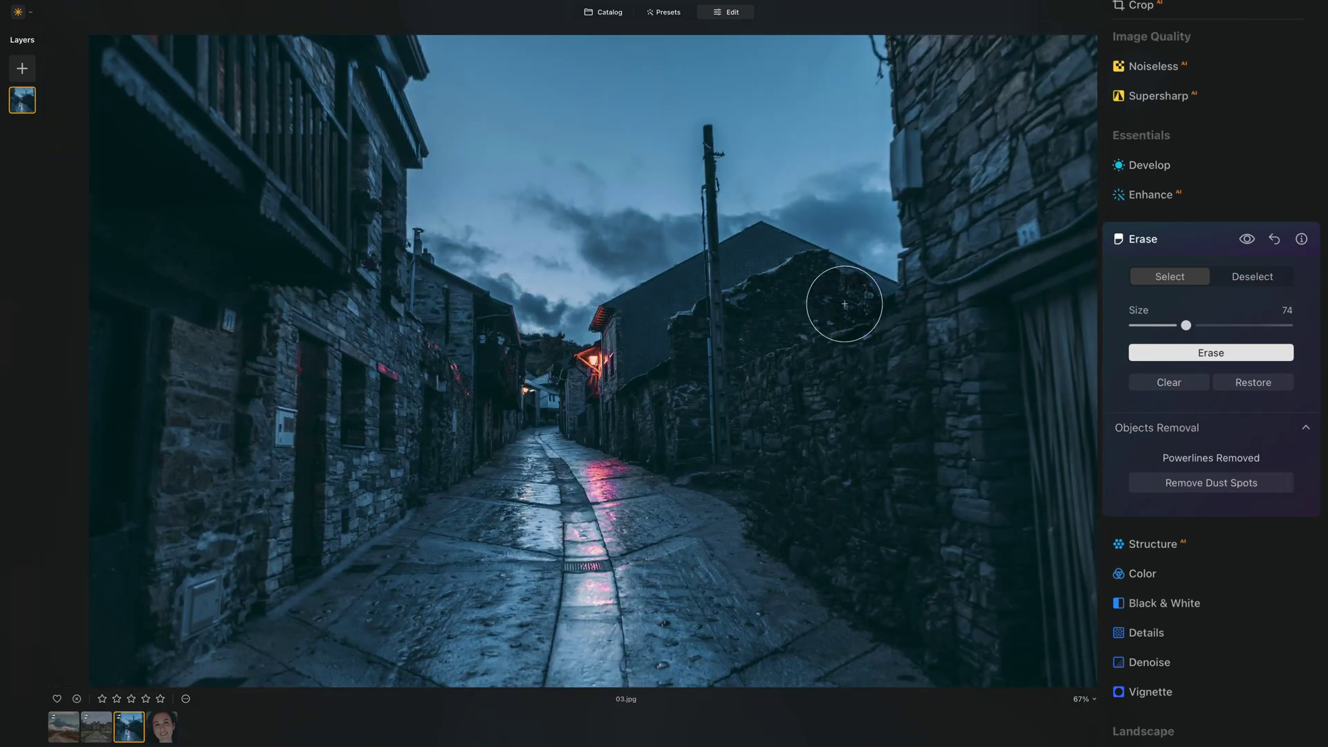
pyautogui.scroll(1, 844, 304)
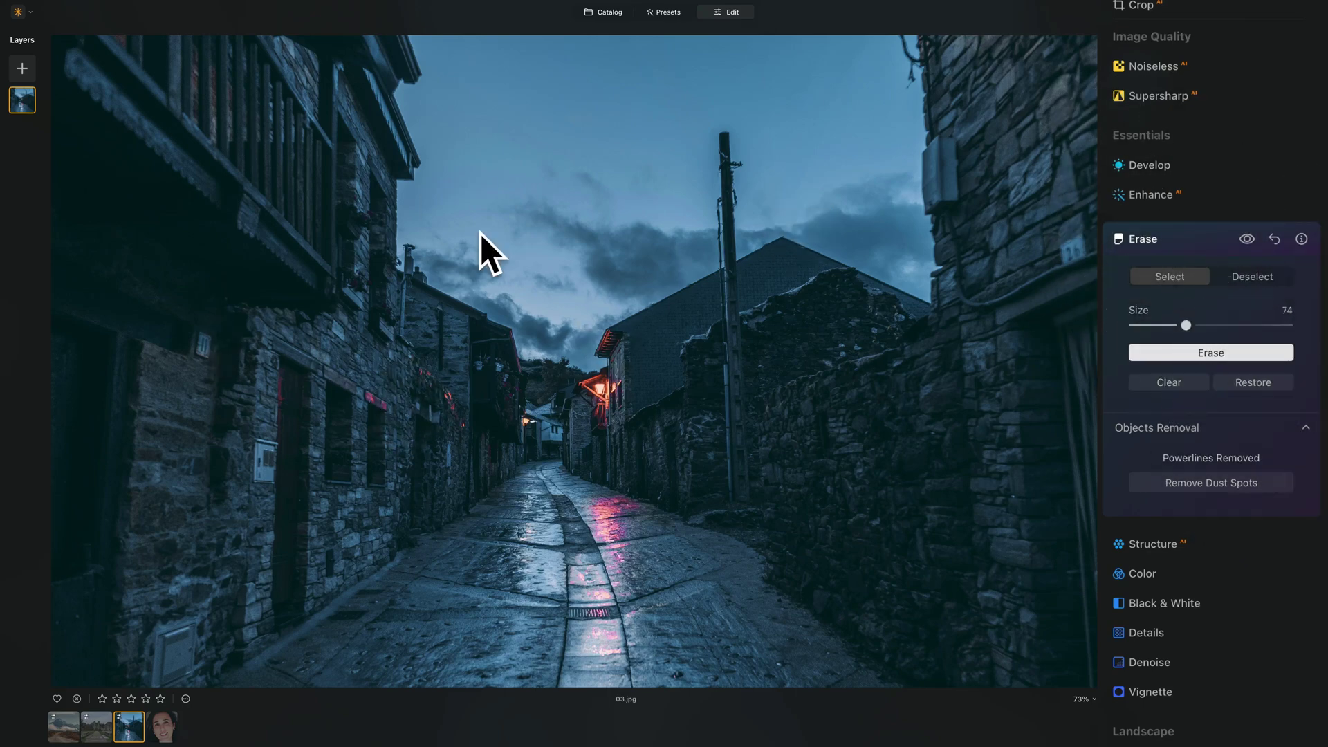
pyautogui.click(96, 726)
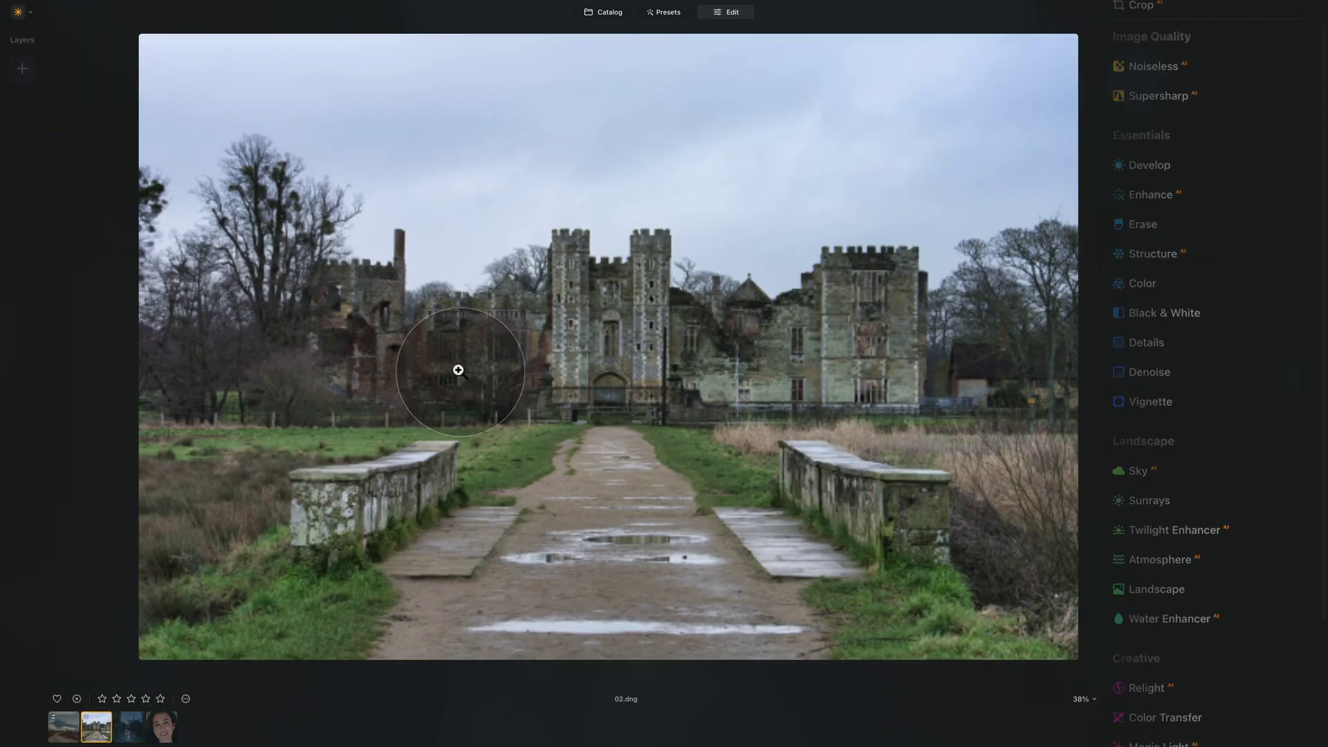
# Step: Open the portrait photo 04.jpg with the Erase tool at brush size 20
pyautogui.click(165, 727)
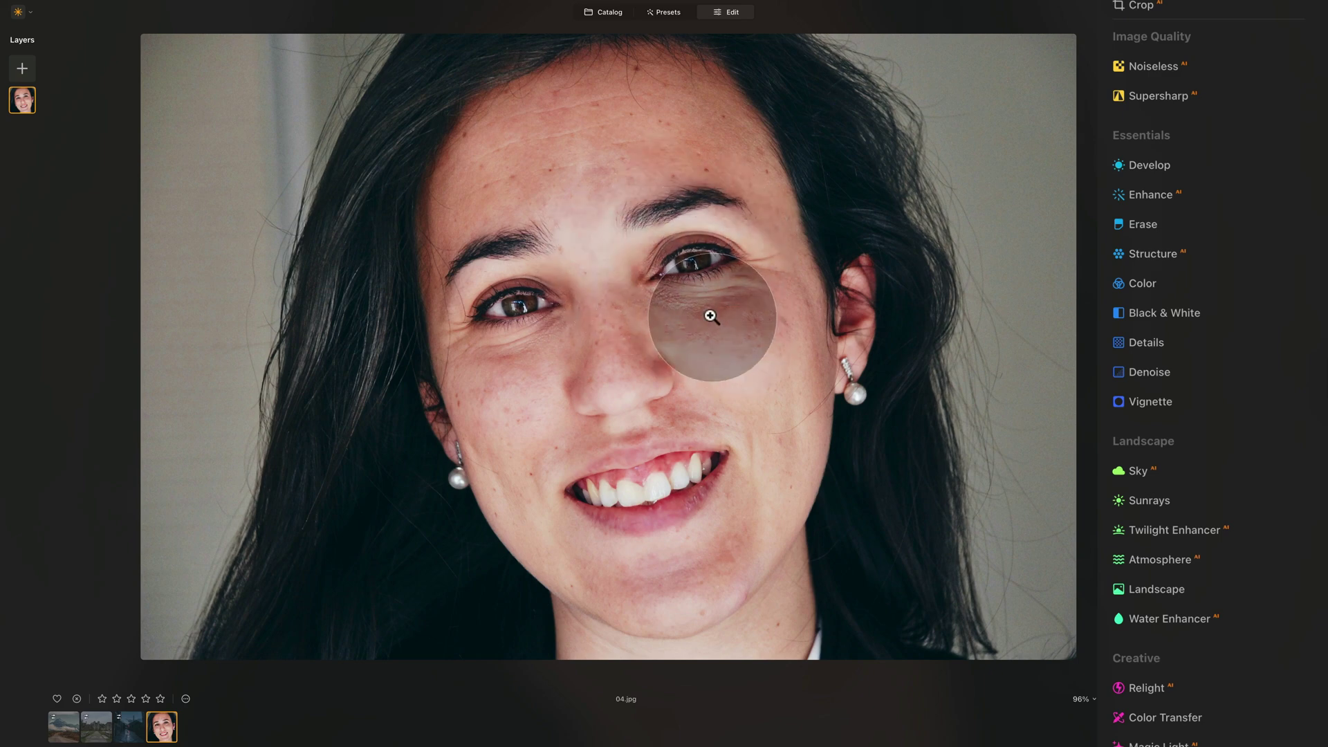
pyautogui.click(1145, 225)
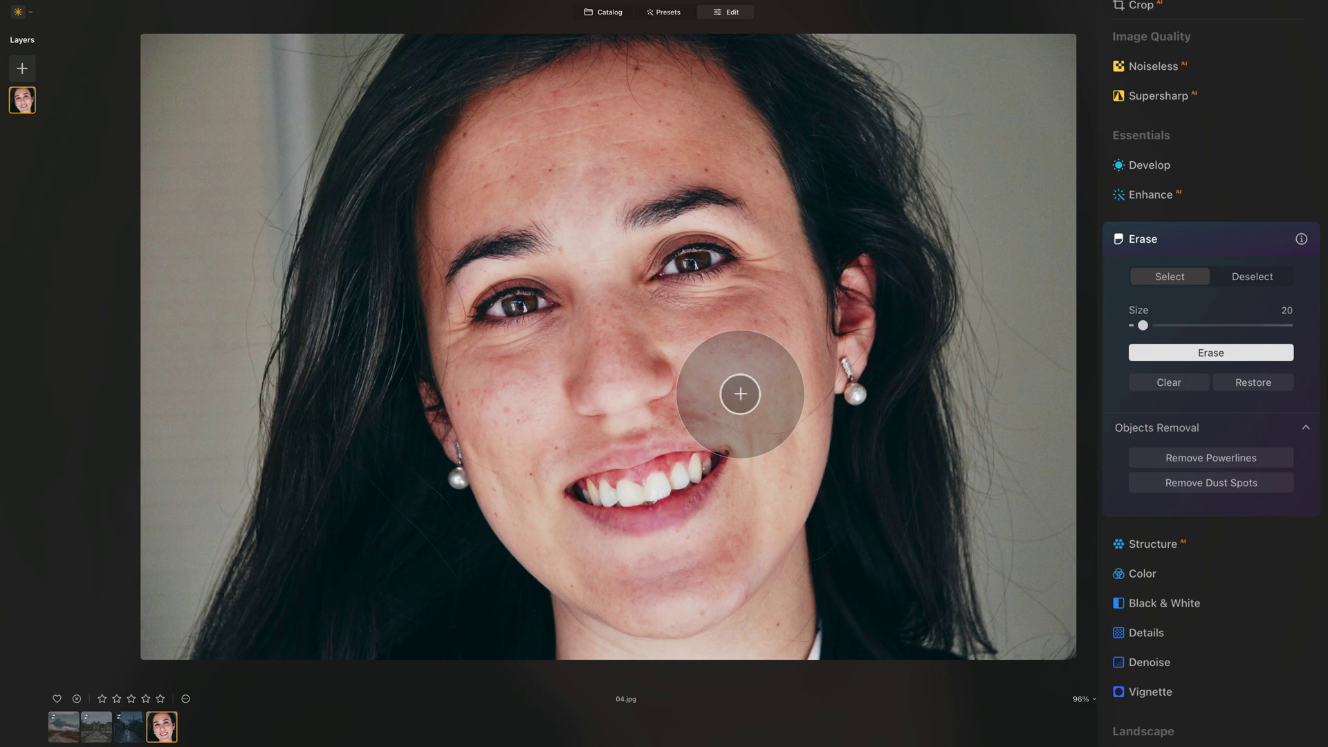
# Step: Zoom in and erase the blemishes on the forehead
pyautogui.scroll(3, 718, 139)
pyautogui.scroll(6, 718, 139)
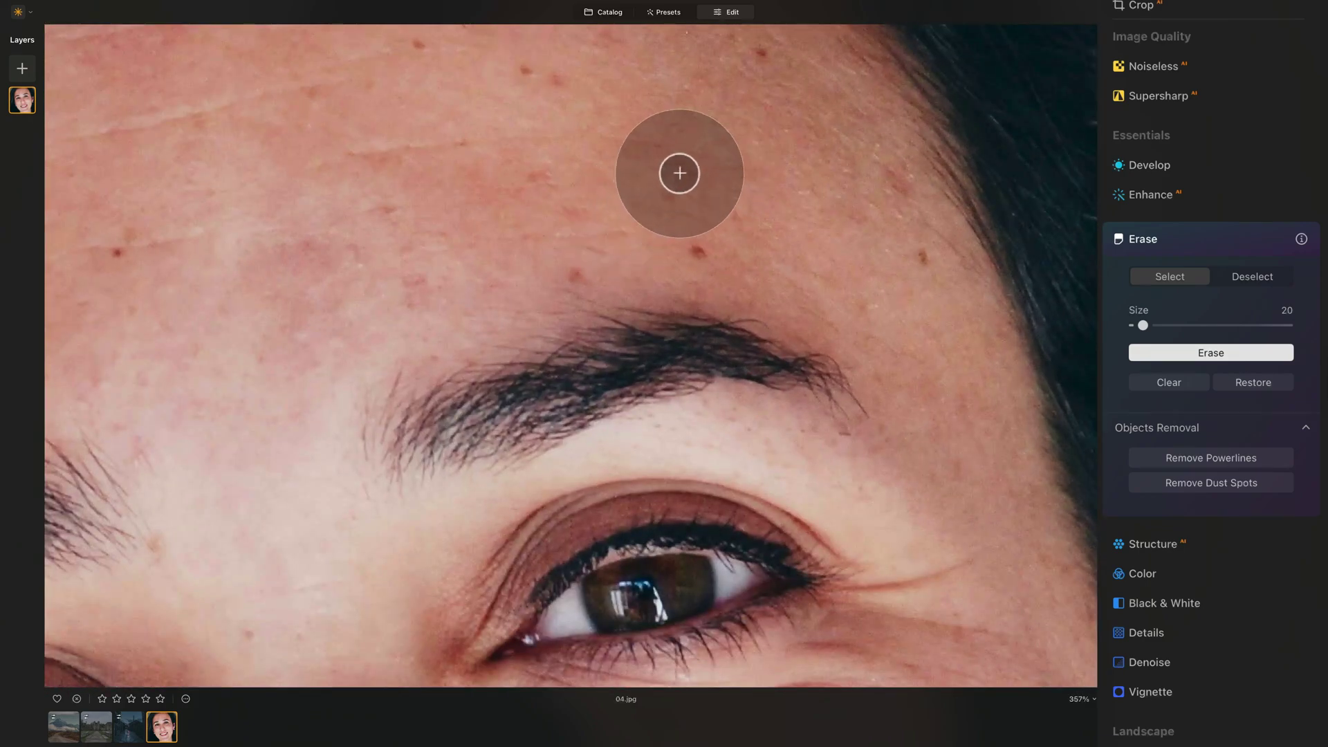
pyautogui.moveTo(679, 173)
pyautogui.mouseDown()
pyautogui.moveTo(663, 184)
pyautogui.moveTo(681, 201)
pyautogui.mouseUp()
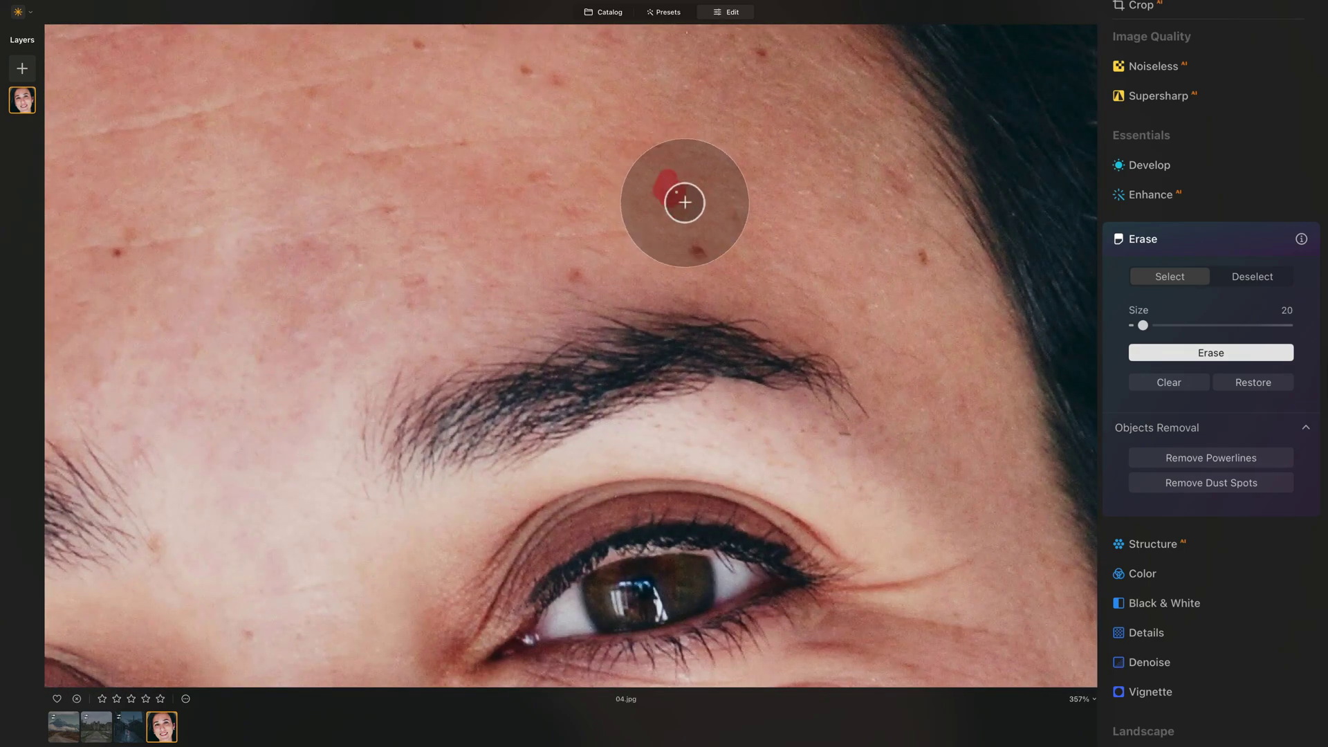
pyautogui.click(1169, 351)
pyautogui.moveTo(496, 297); pyautogui.dragTo(839, 287)
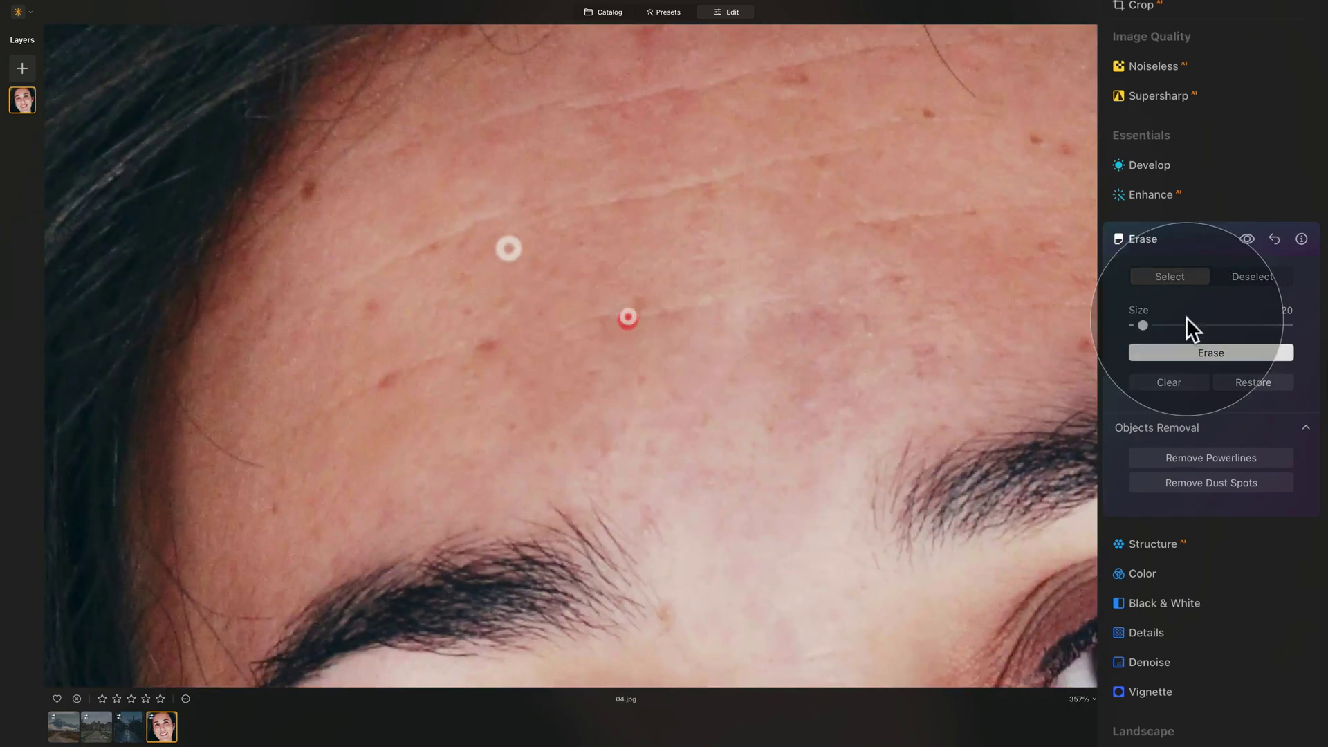
pyautogui.click(1205, 351)
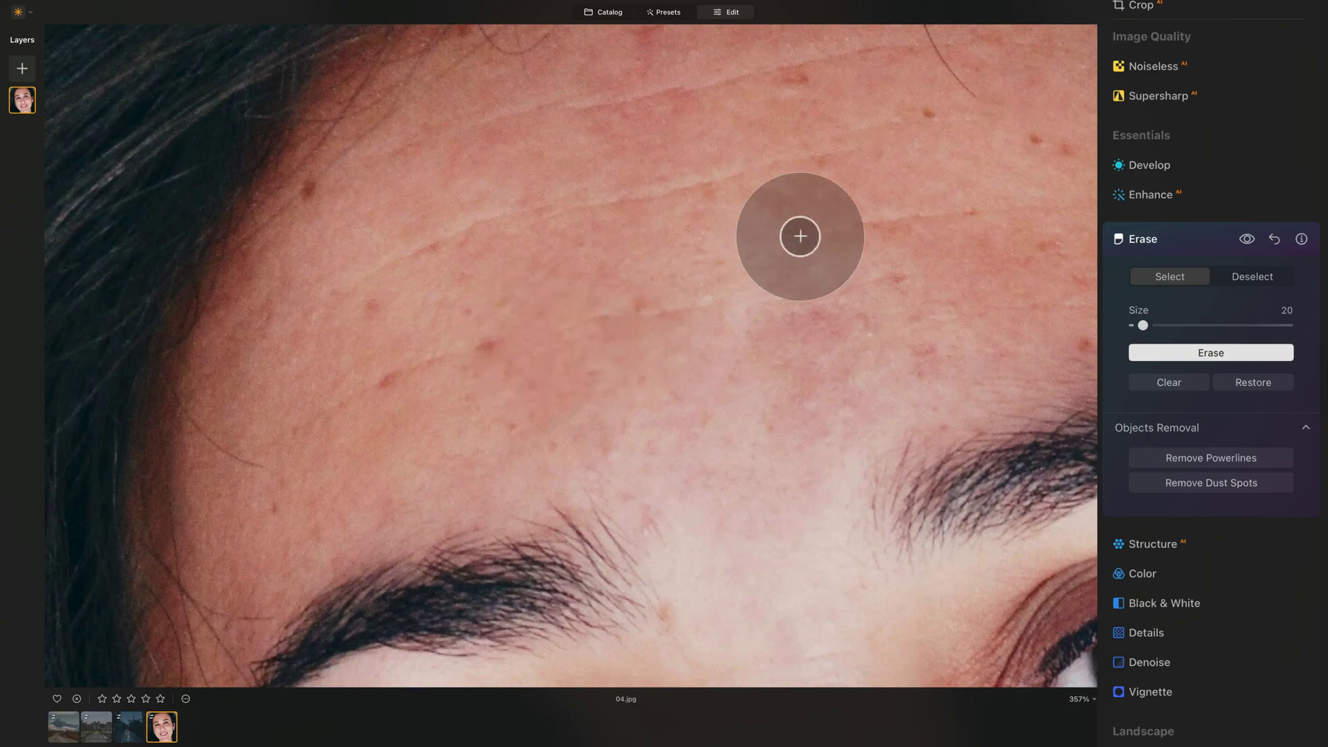
# Step: Erase the spot above the eyebrow
pyautogui.scroll(-5, 795, 235)
pyautogui.scroll(-5, 749, 261)
pyautogui.scroll(5, 687, 260)
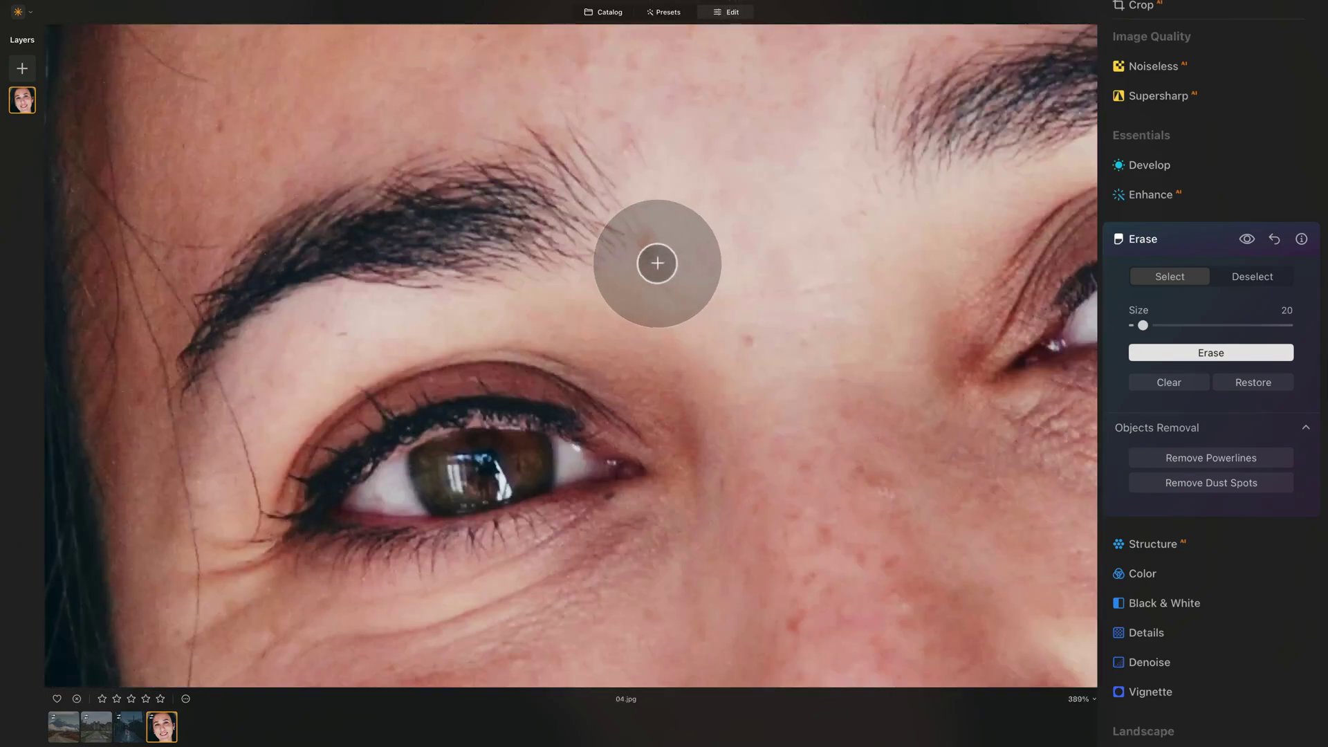
pyautogui.moveTo(646, 230); pyautogui.dragTo(644, 246)
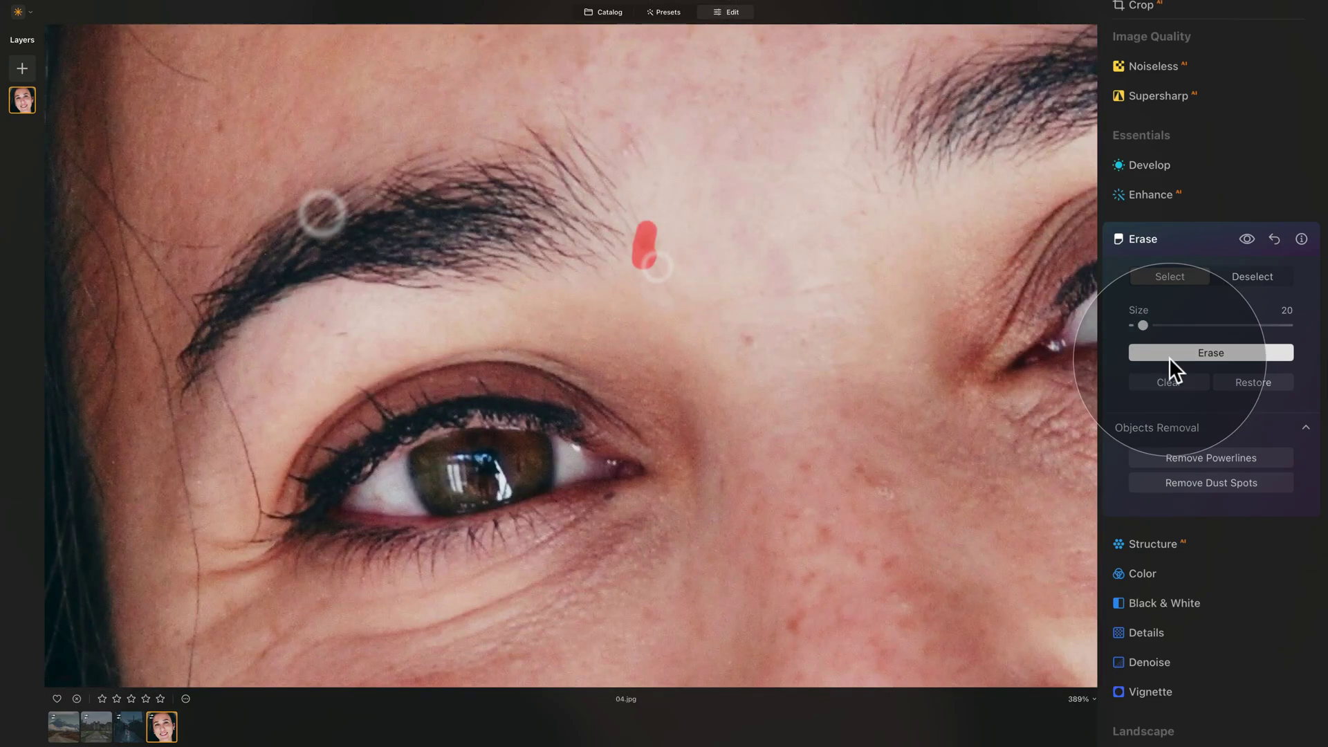
pyautogui.click(1215, 354)
# Step: Erase the mole on the cheek
pyautogui.scroll(-5, 884, 429)
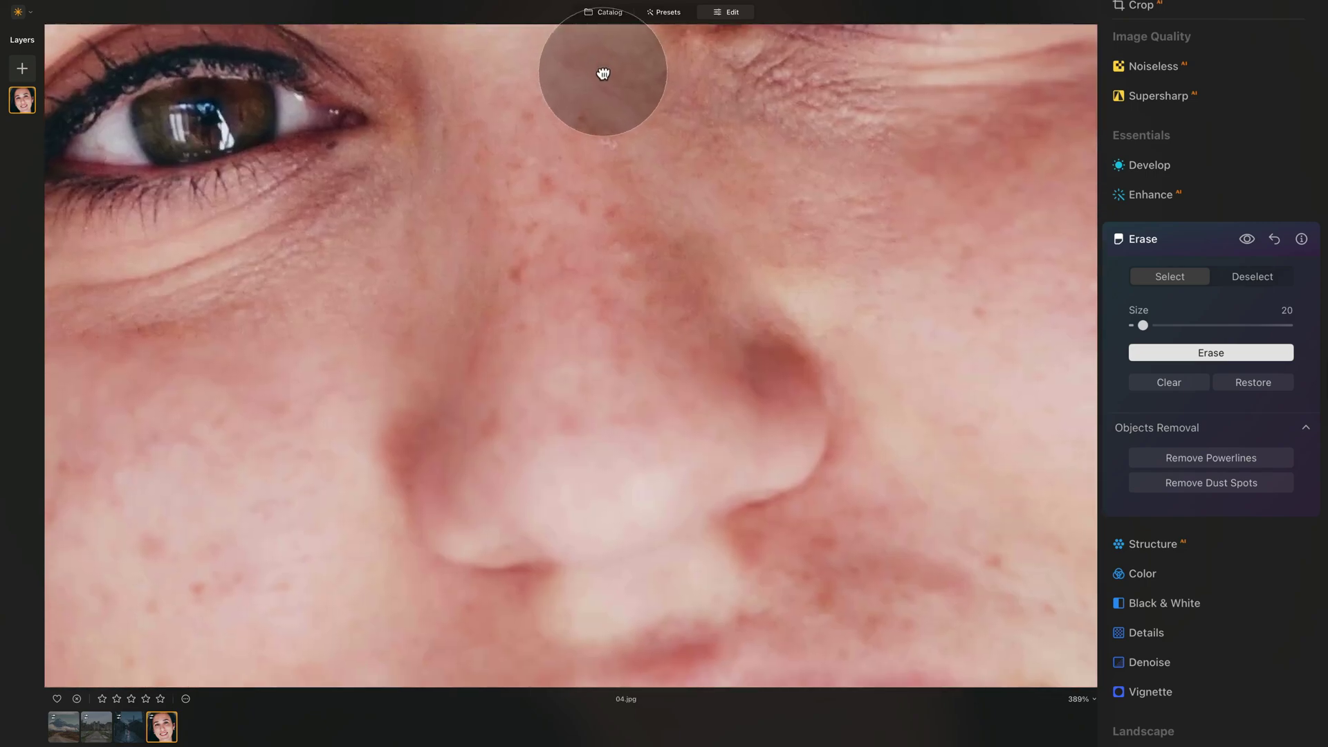
pyautogui.scroll(-3, 758, 376)
pyautogui.scroll(-5, 873, 456)
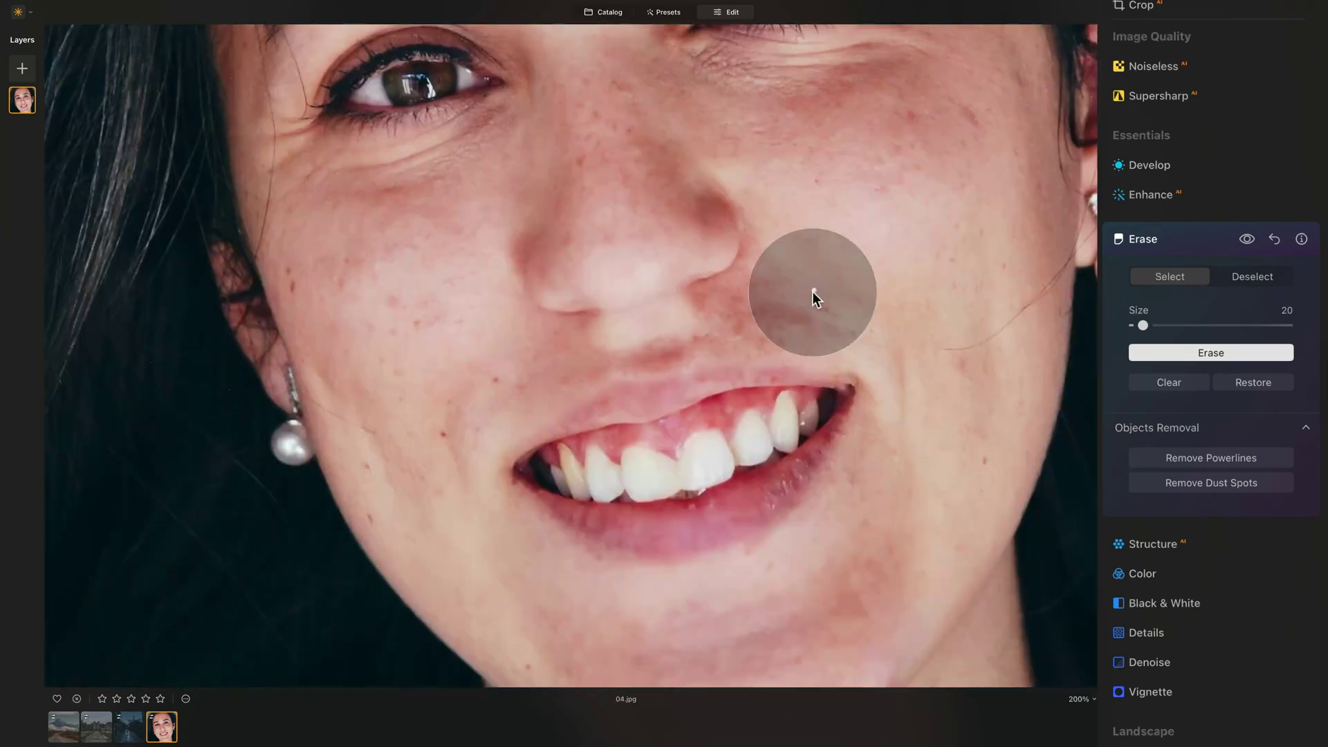
pyautogui.scroll(-1, 649, 617)
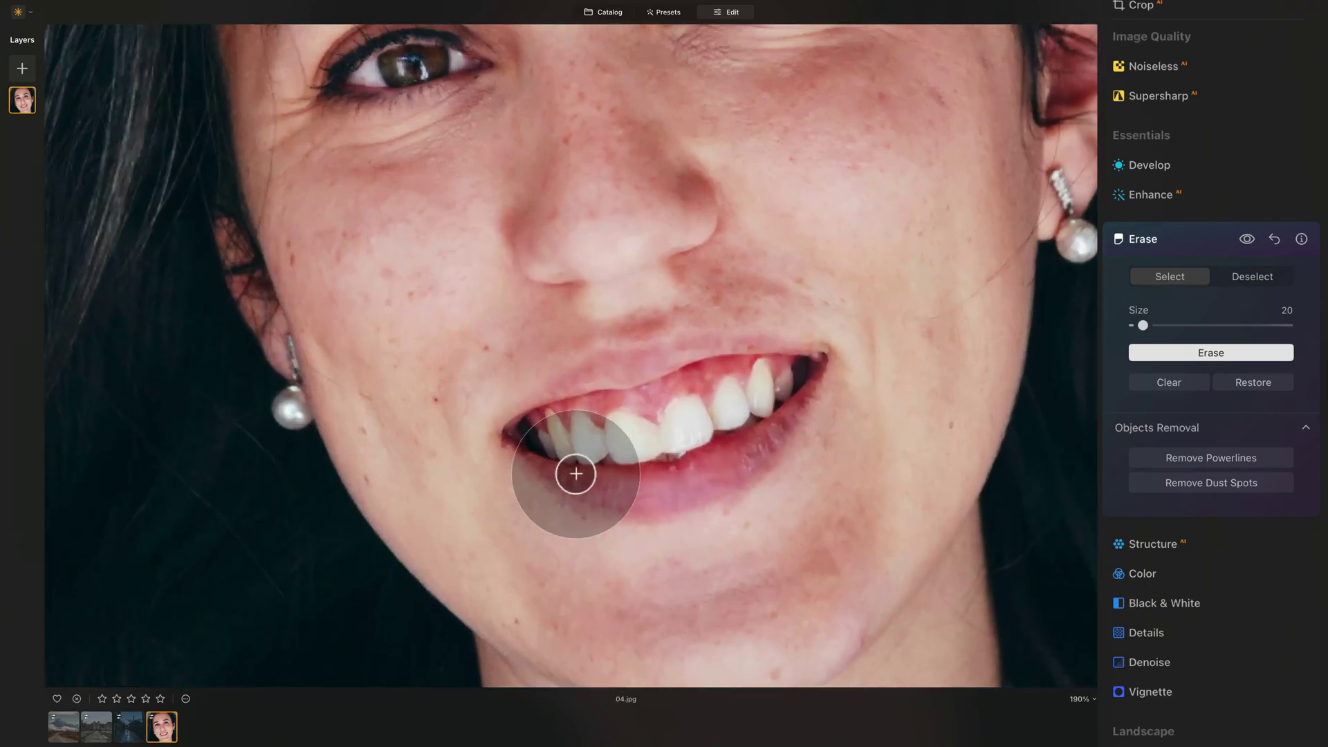
pyautogui.scroll(3, 574, 472)
pyautogui.scroll(1, 601, 415)
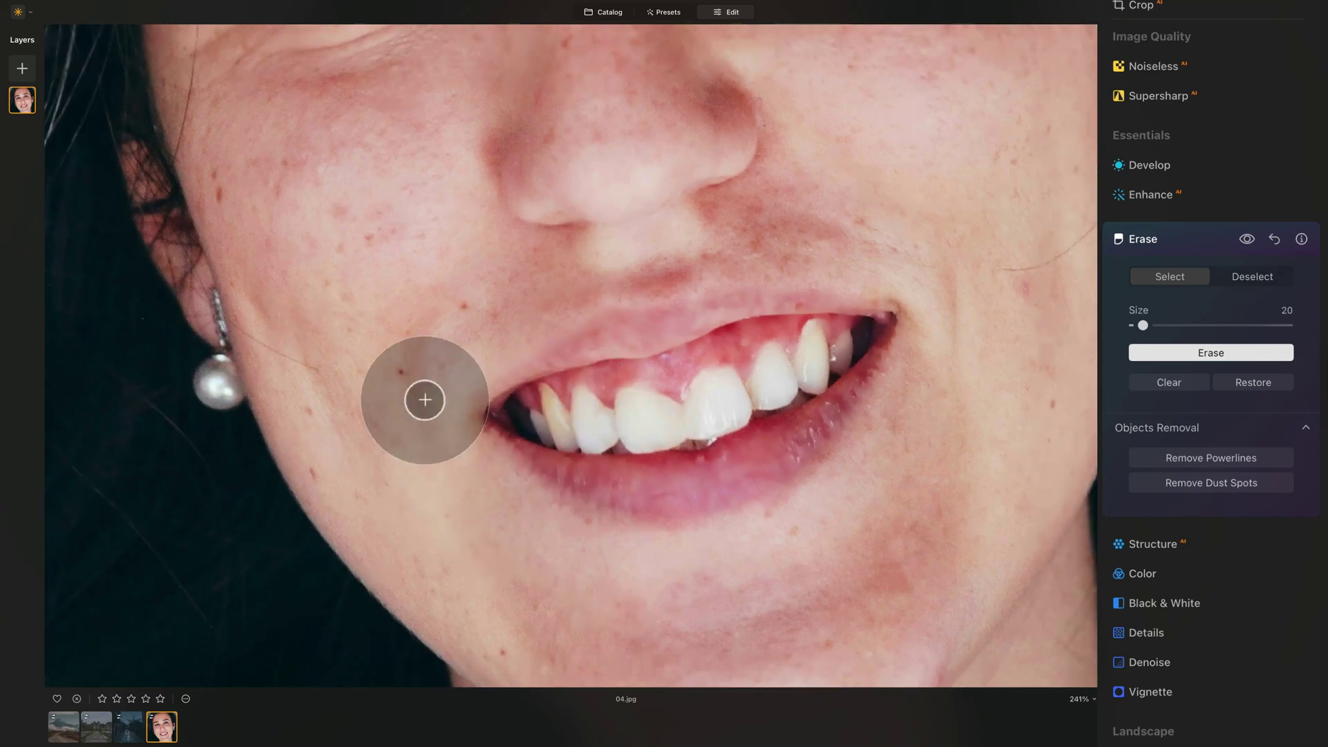
pyautogui.click(400, 373)
pyautogui.click(1210, 352)
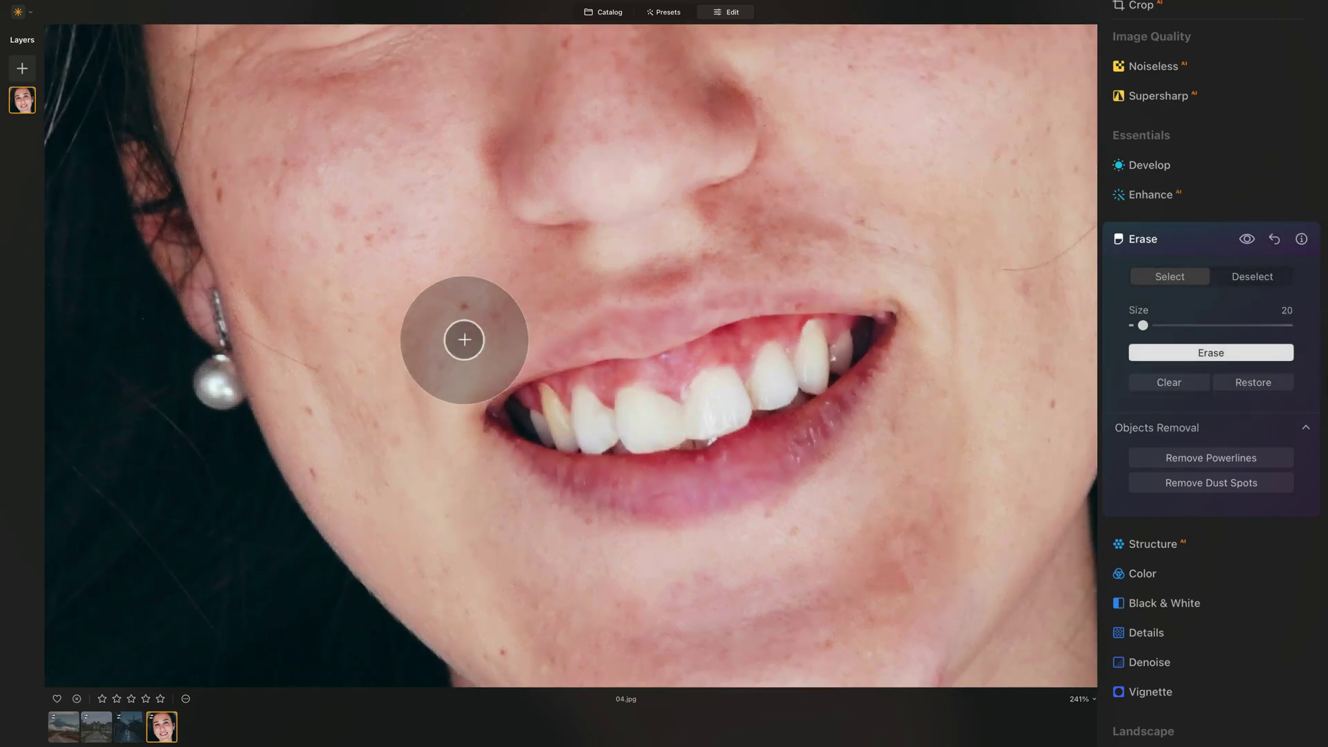
# Step: Erase the blemishes beside the mouth, nose and far-left cheek together, then fit the portrait
pyautogui.click(464, 304)
pyautogui.click(1051, 405)
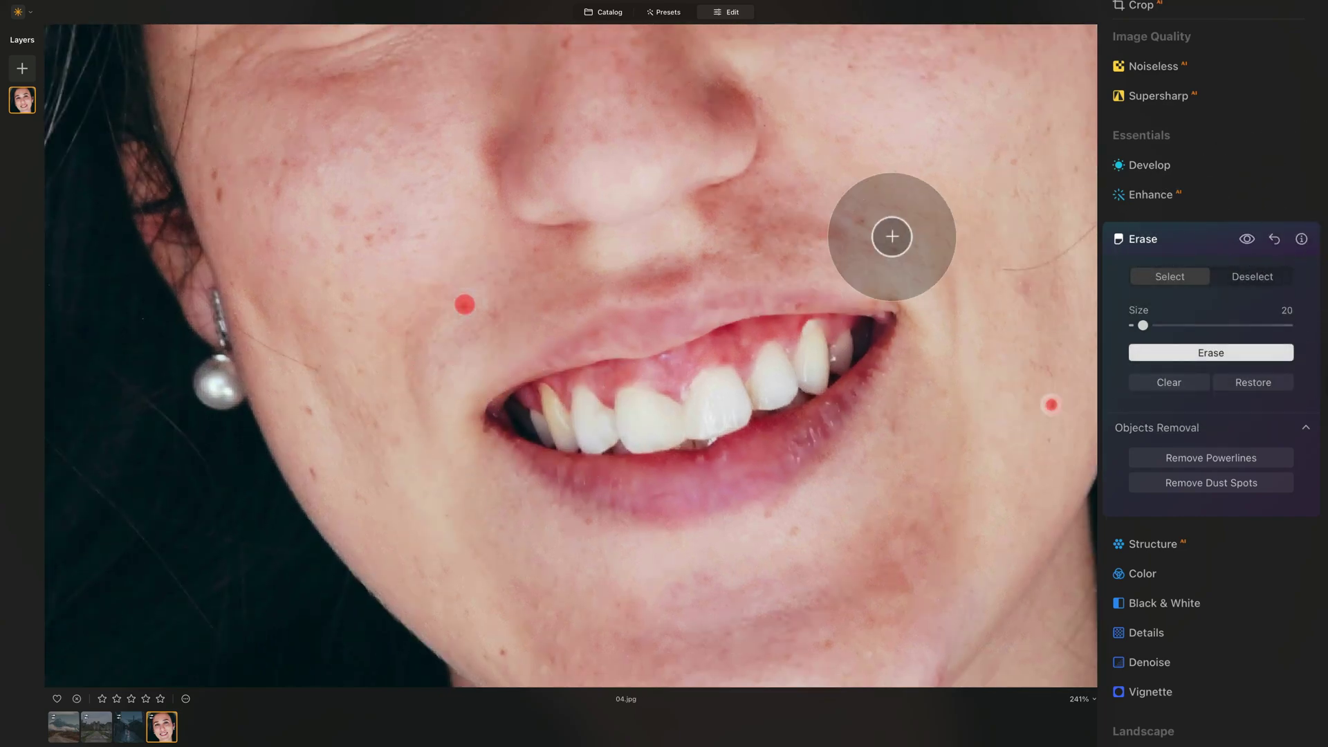
pyautogui.click(861, 218)
pyautogui.click(217, 195)
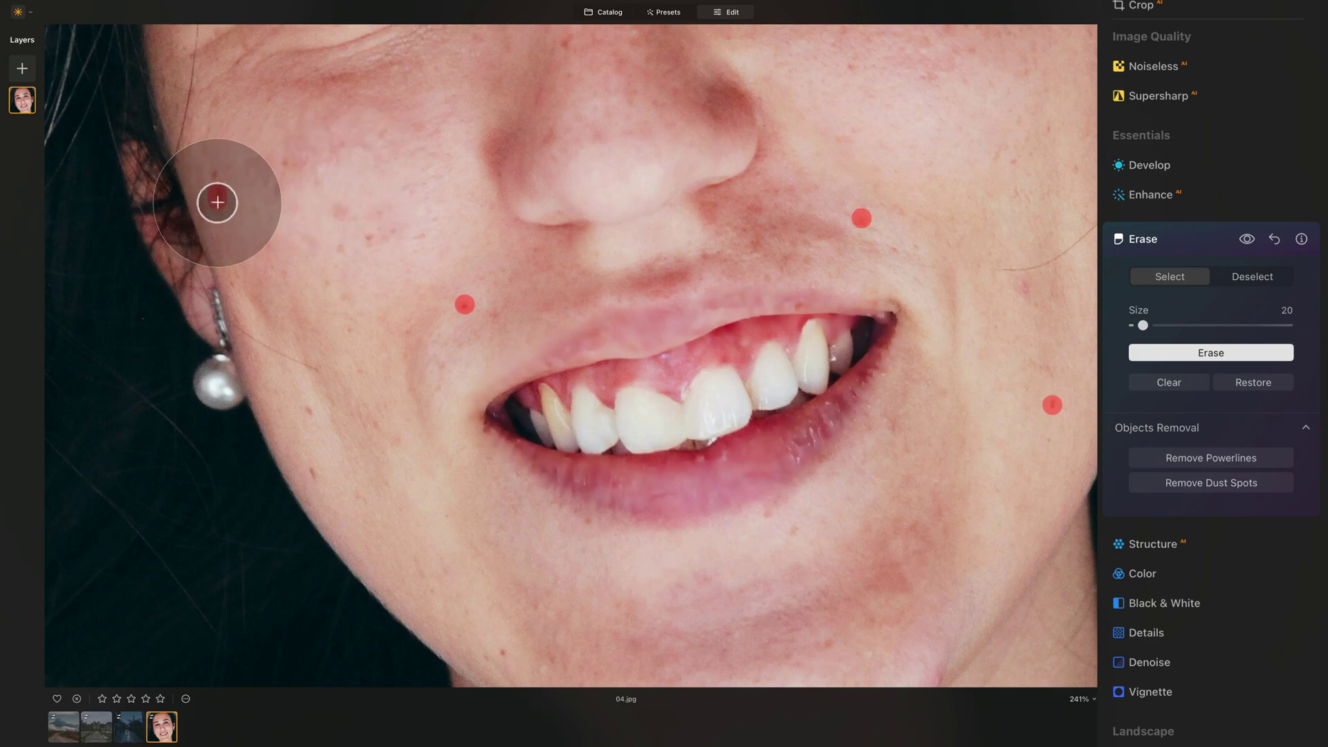
pyautogui.click(213, 173)
pyautogui.scroll(3, 850, 237)
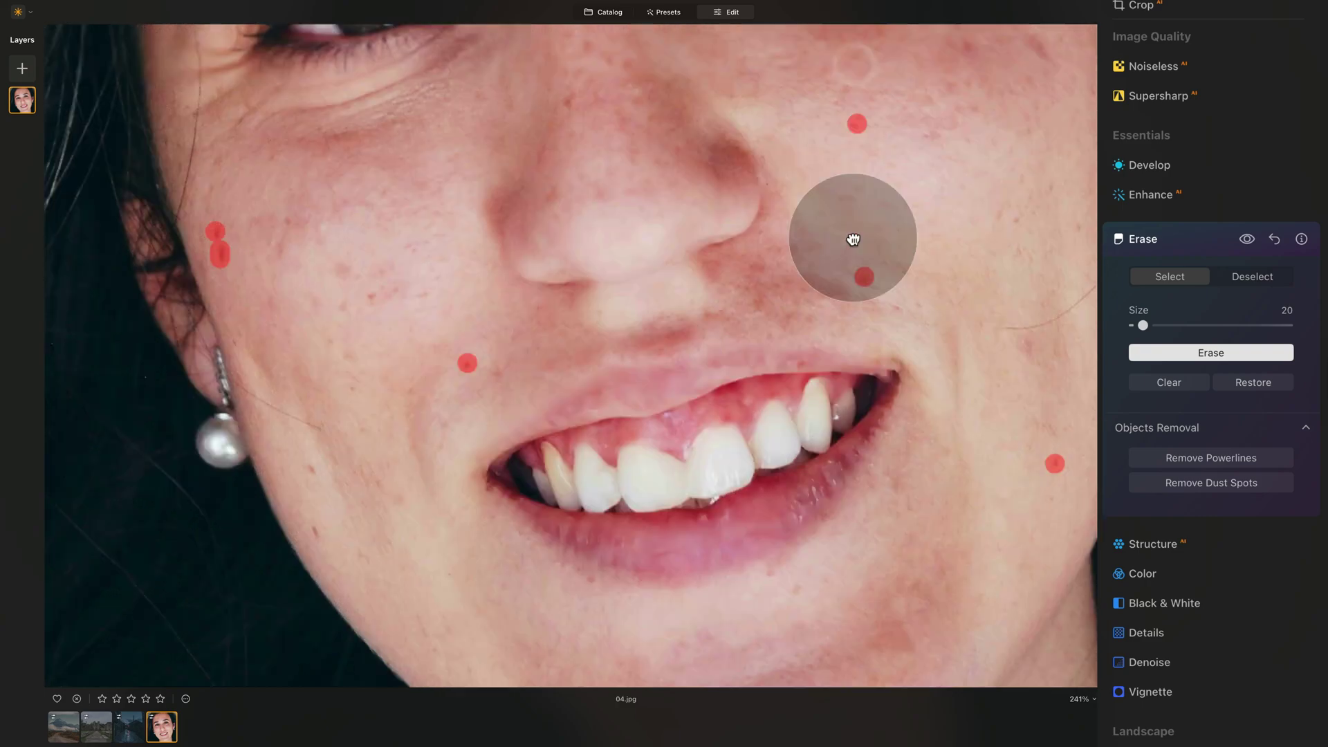
pyautogui.click(579, 141)
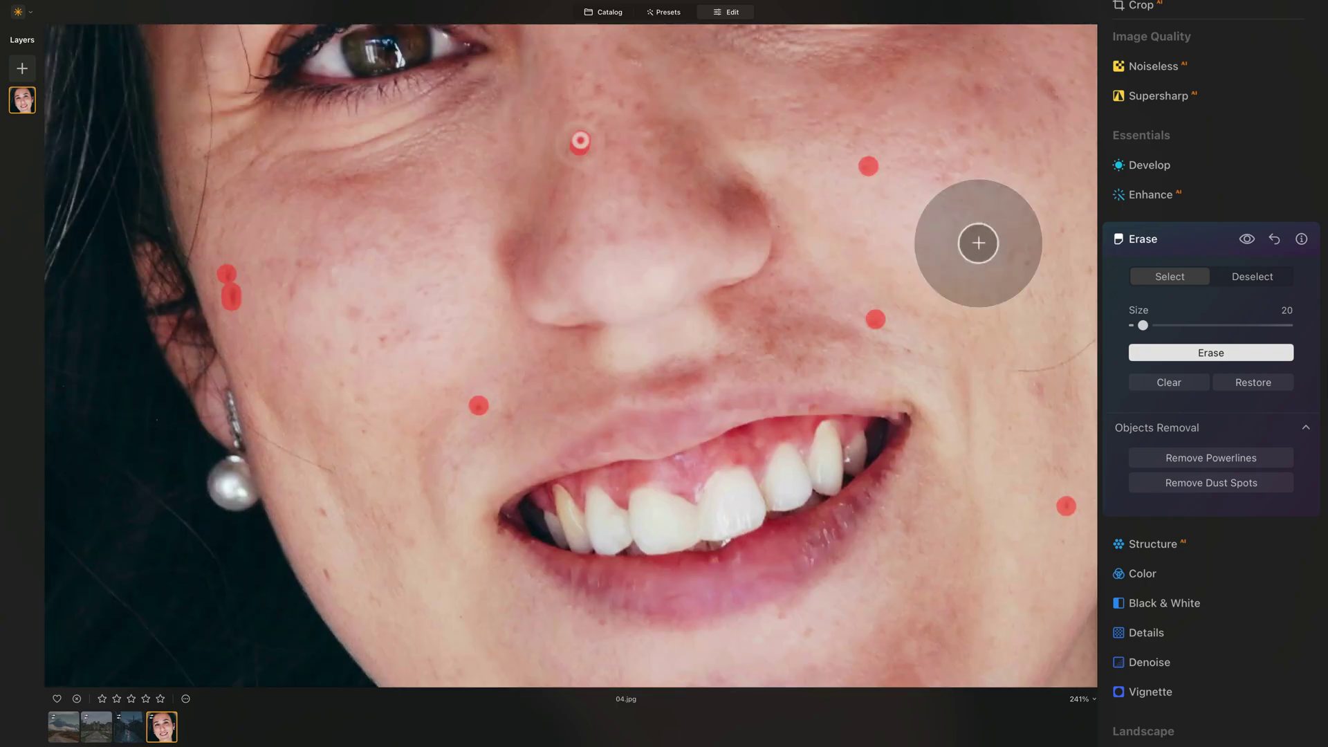
pyautogui.click(1202, 356)
pyautogui.hotkey('ctrl', '0')
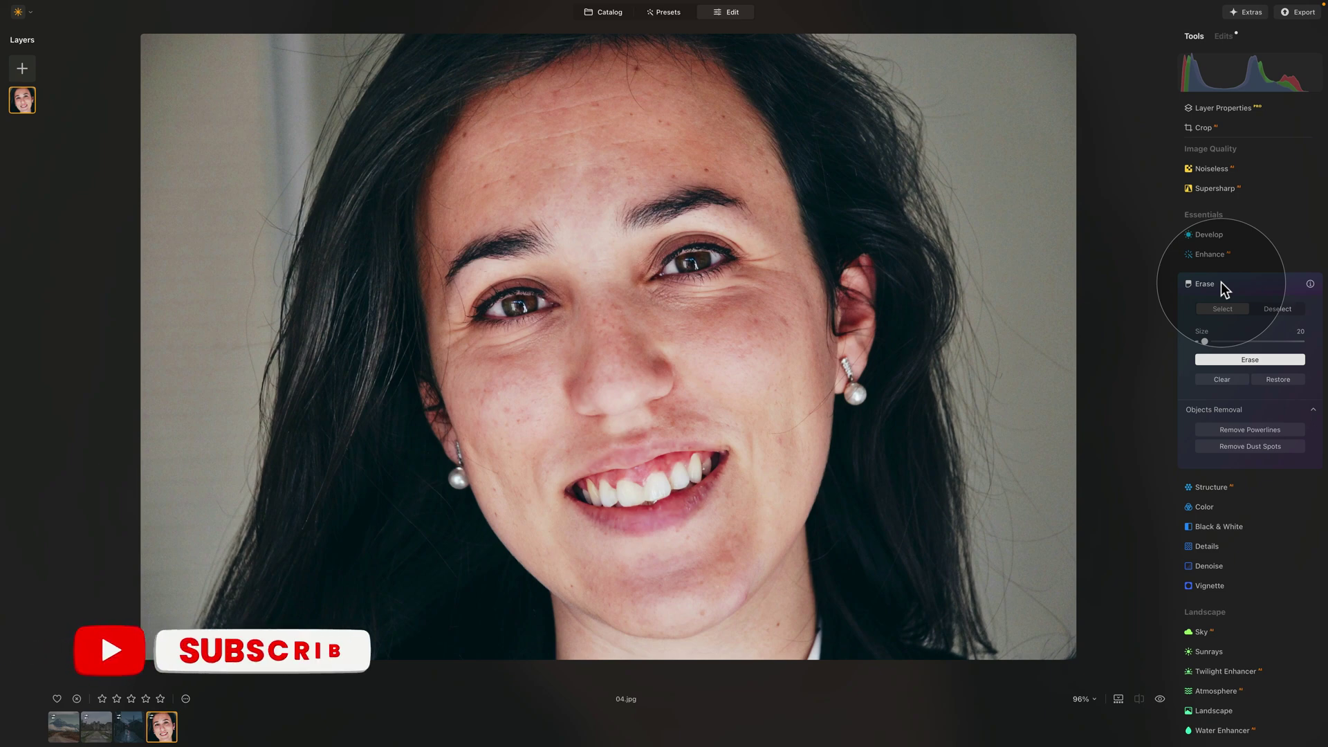
# Step: Collapse the Erase tool panel to return to the full tools list, keeping portrait 04.jpg retouched
pyautogui.click(1222, 287)
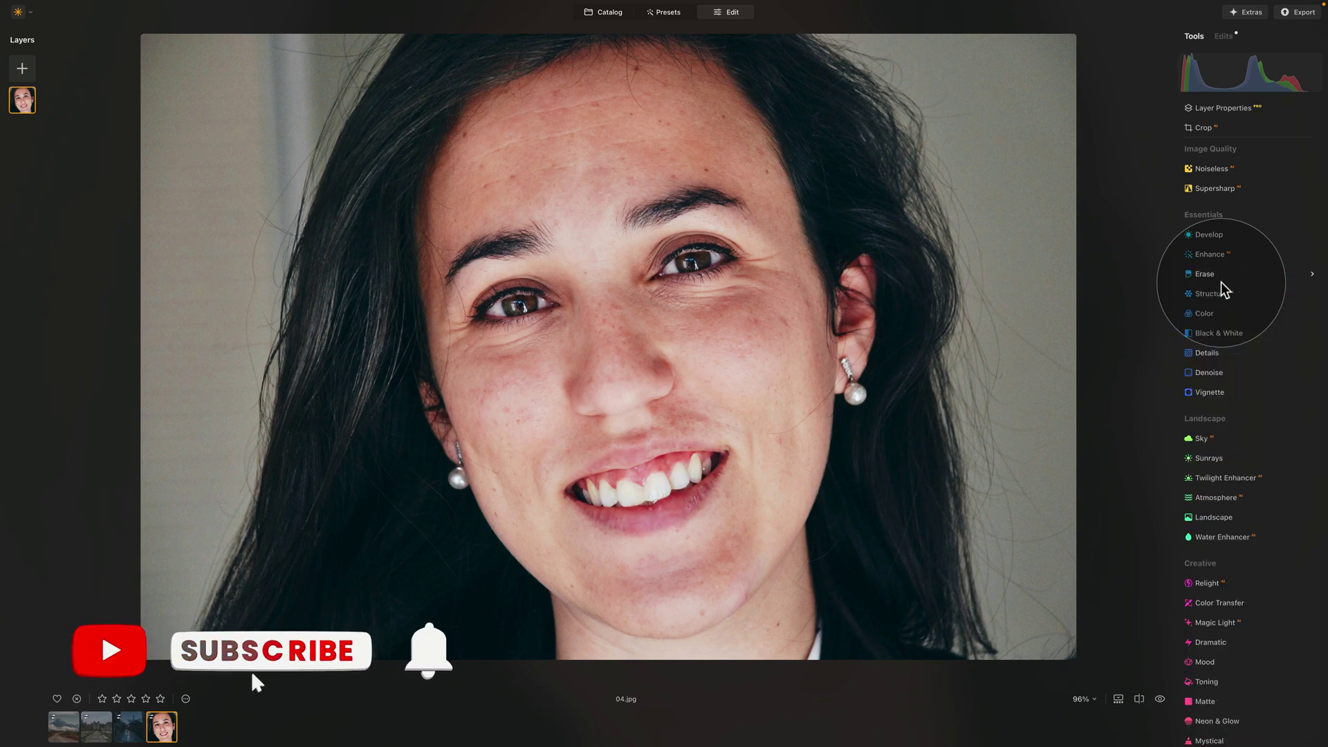